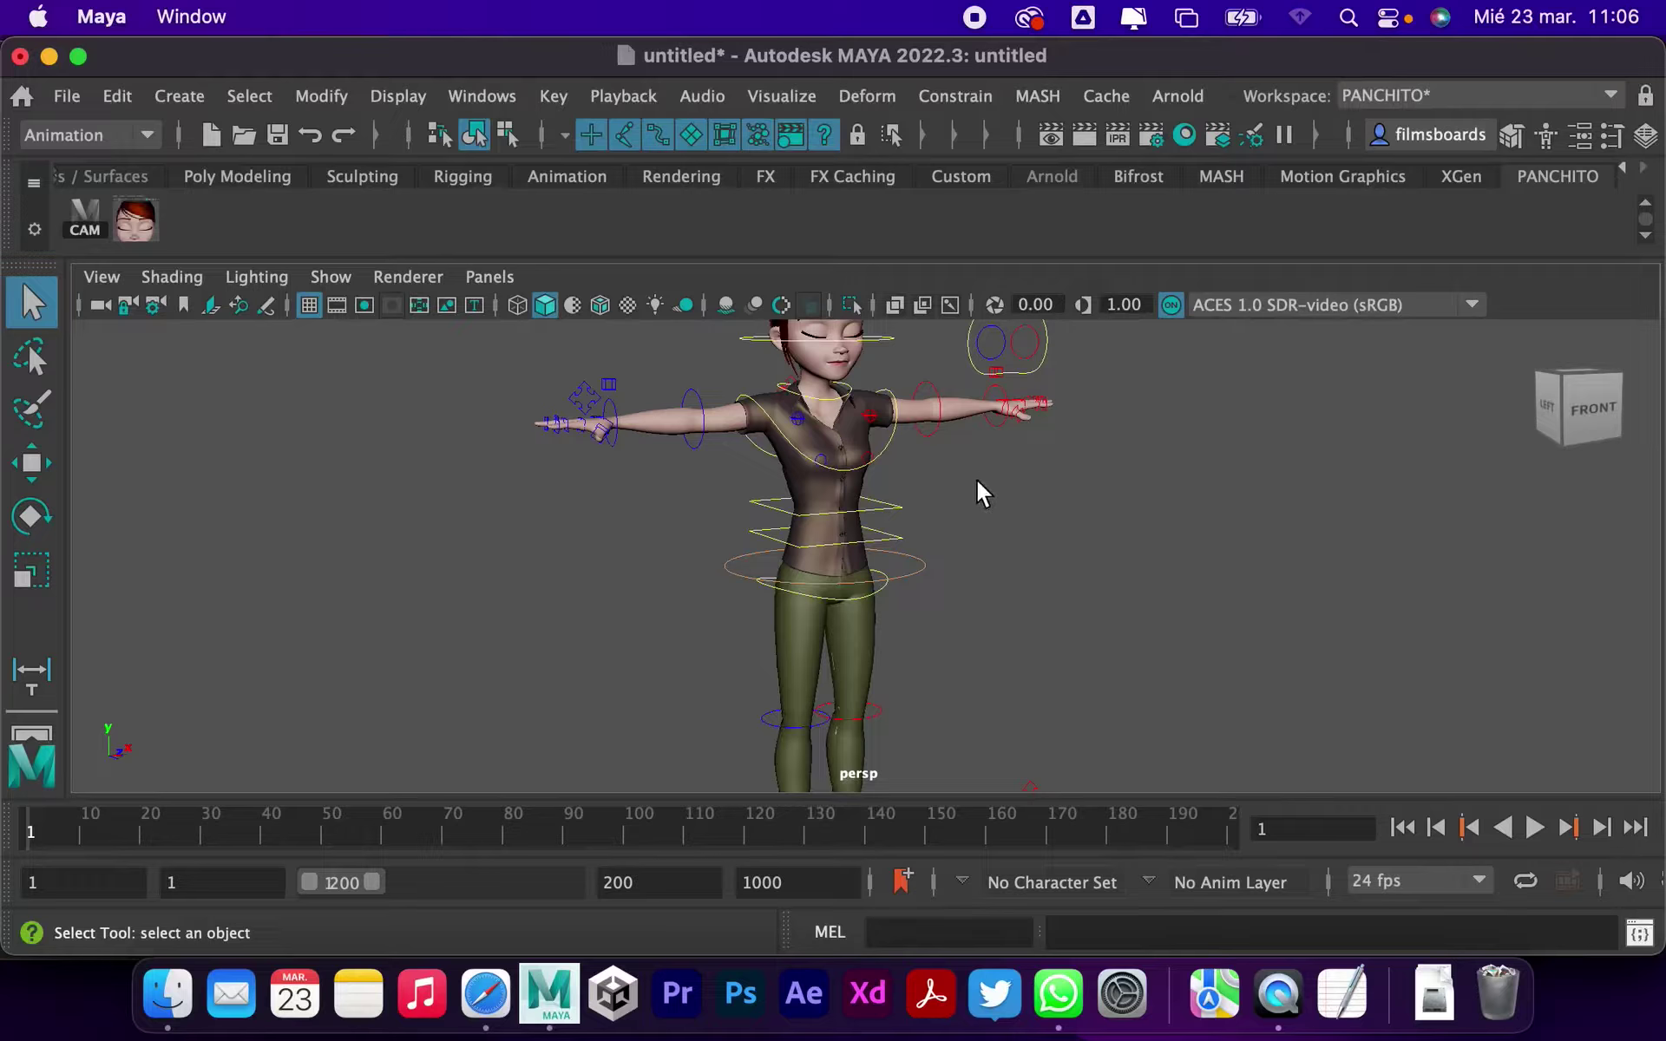
Step: Orbit the view to Mery's front-left and browse the Visualize menu's ghosting options
{"action": "mouse_move", "coordinate": [851, 457]}
{"action": "left_mouse_down", "text": "alt"}
{"action": "mouse_move", "coordinate": [1033, 564]}
{"action": "mouse_move", "coordinate": [952, 532]}
{"action": "mouse_move", "coordinate": [962, 500]}
{"action": "left_mouse_up", "text": "alt"}
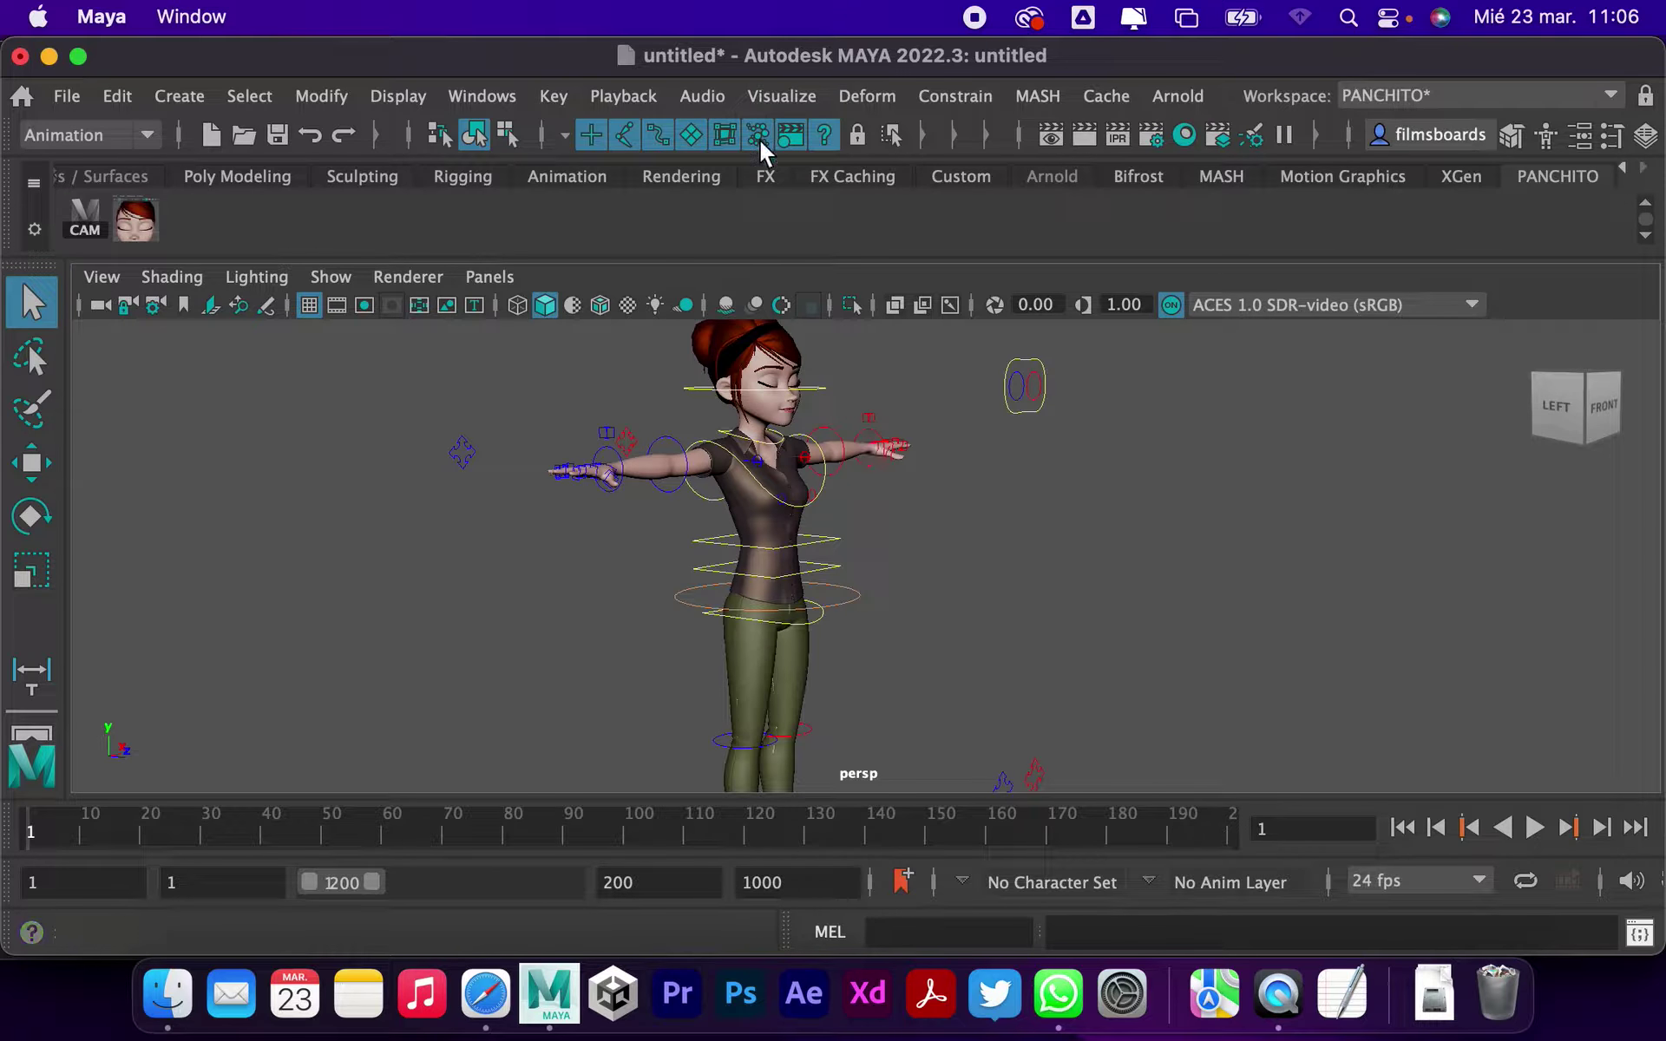
{"action": "left_click", "coordinate": [775, 97]}
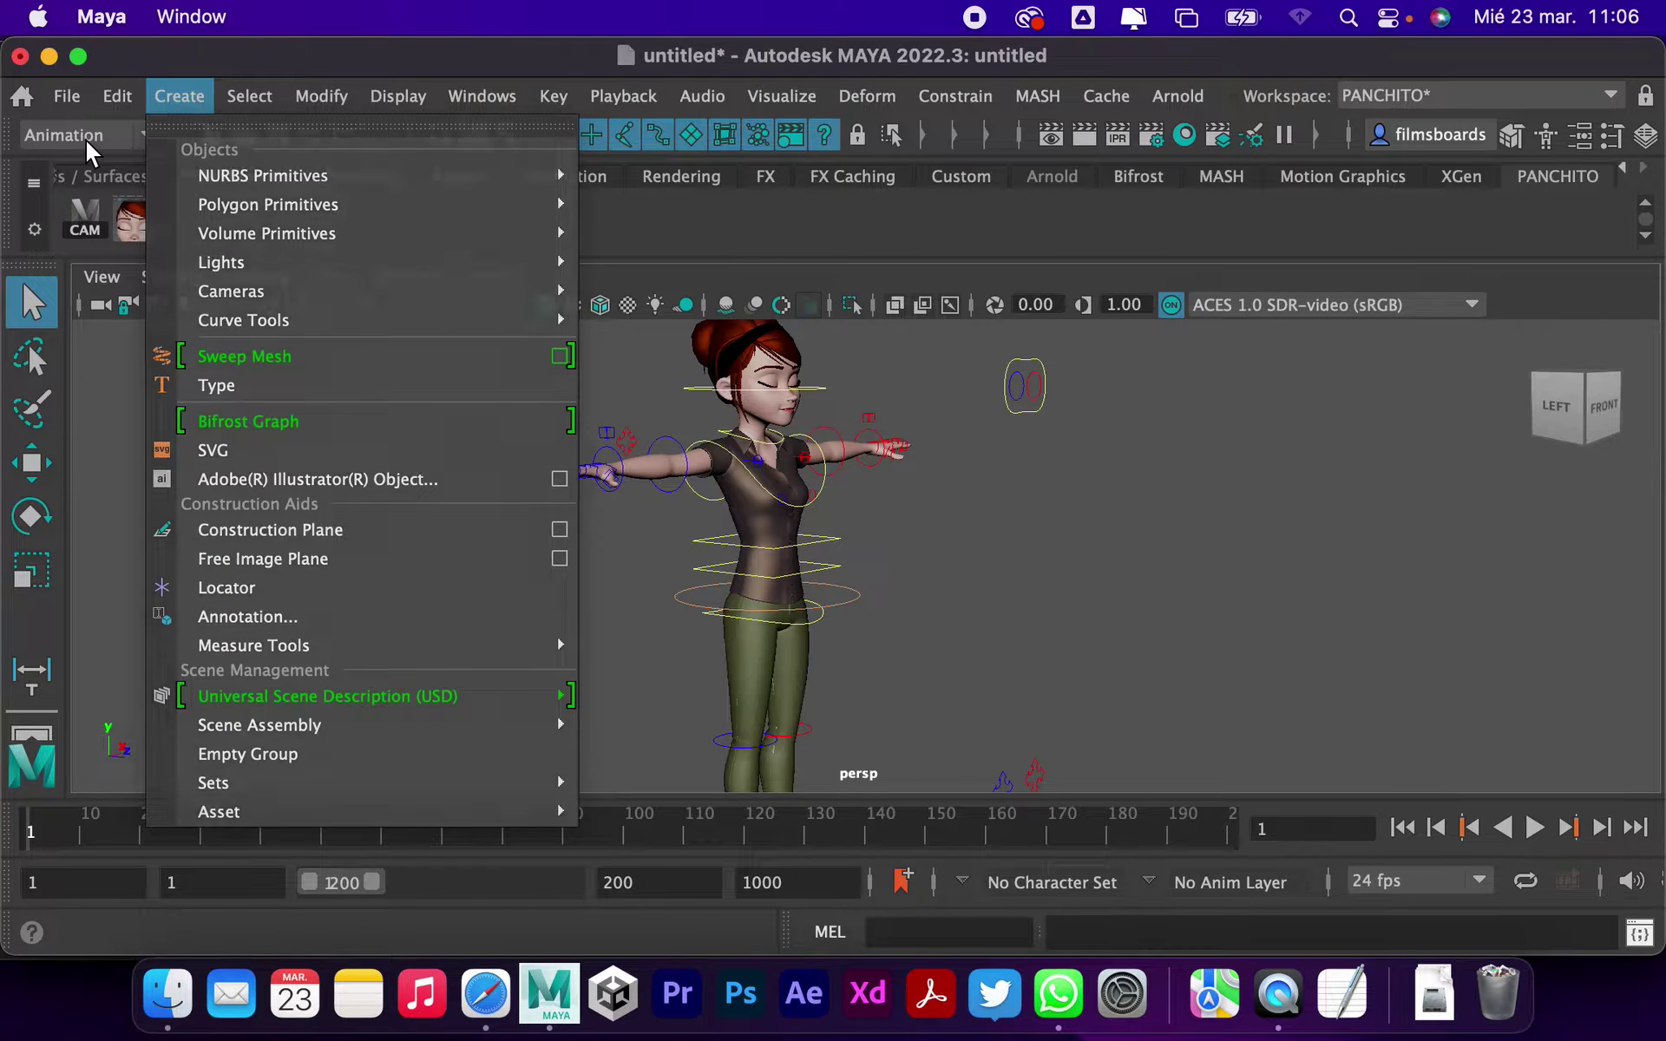
{"action": "left_click", "coordinate": [42, 138]}
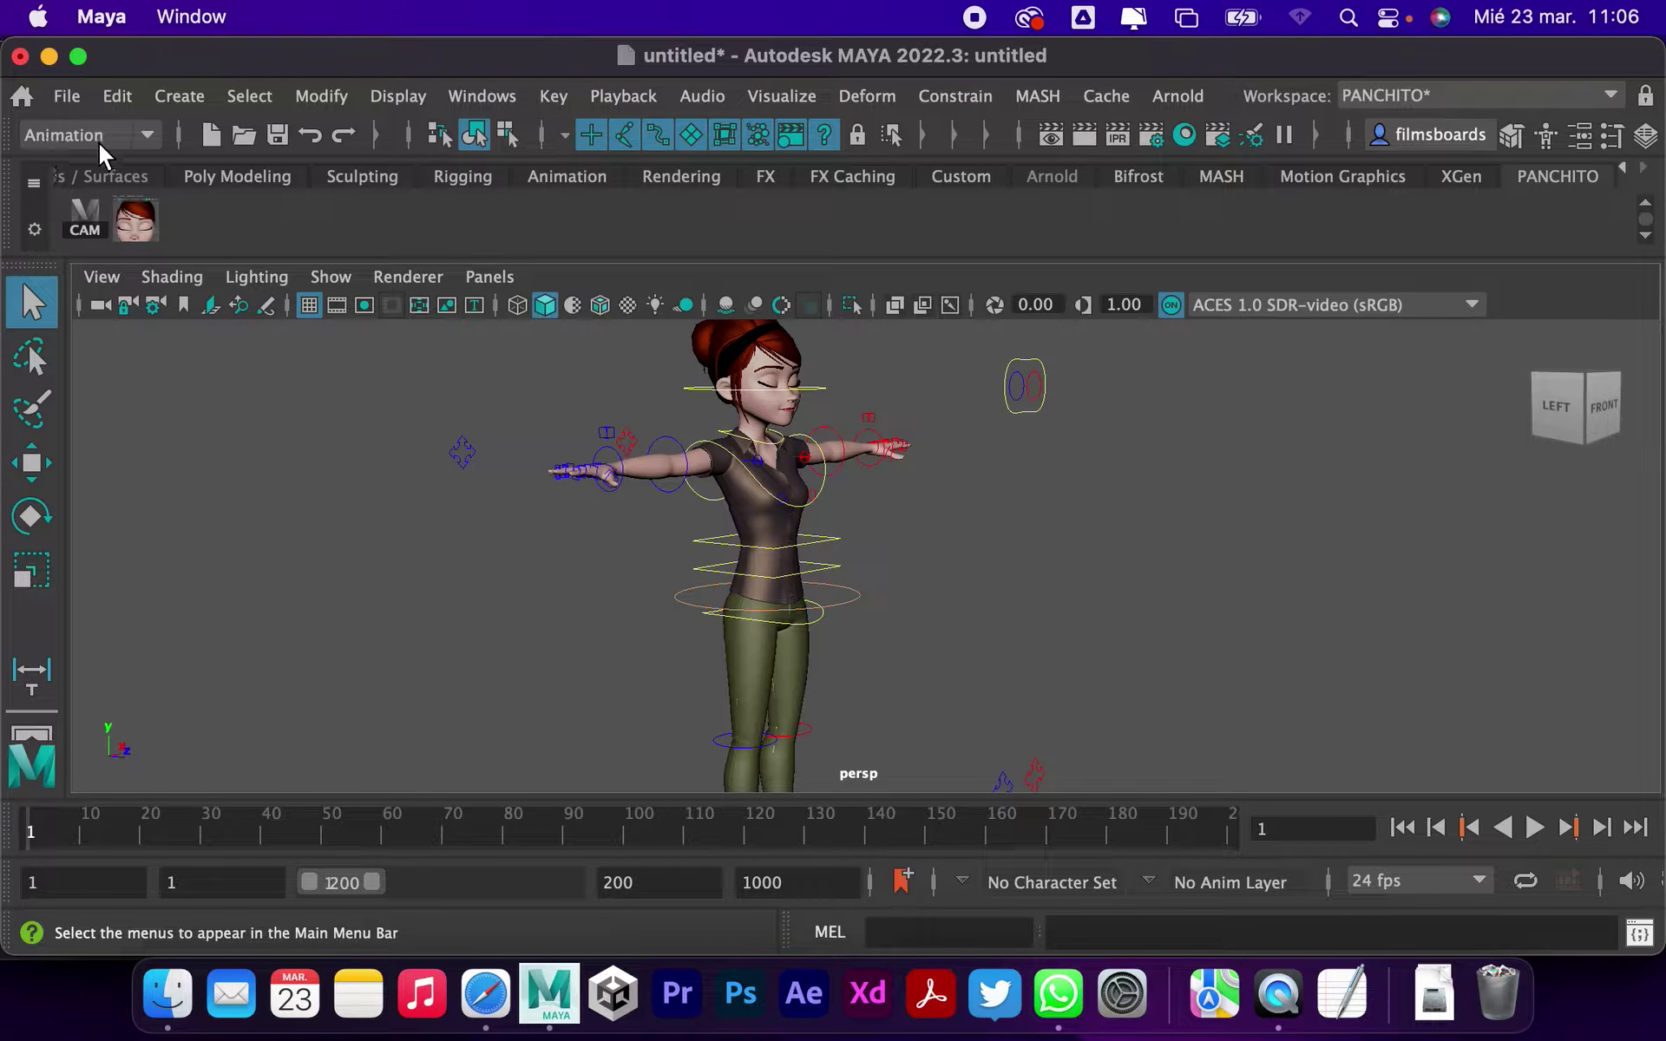
{"action": "left_click", "coordinate": [781, 95]}
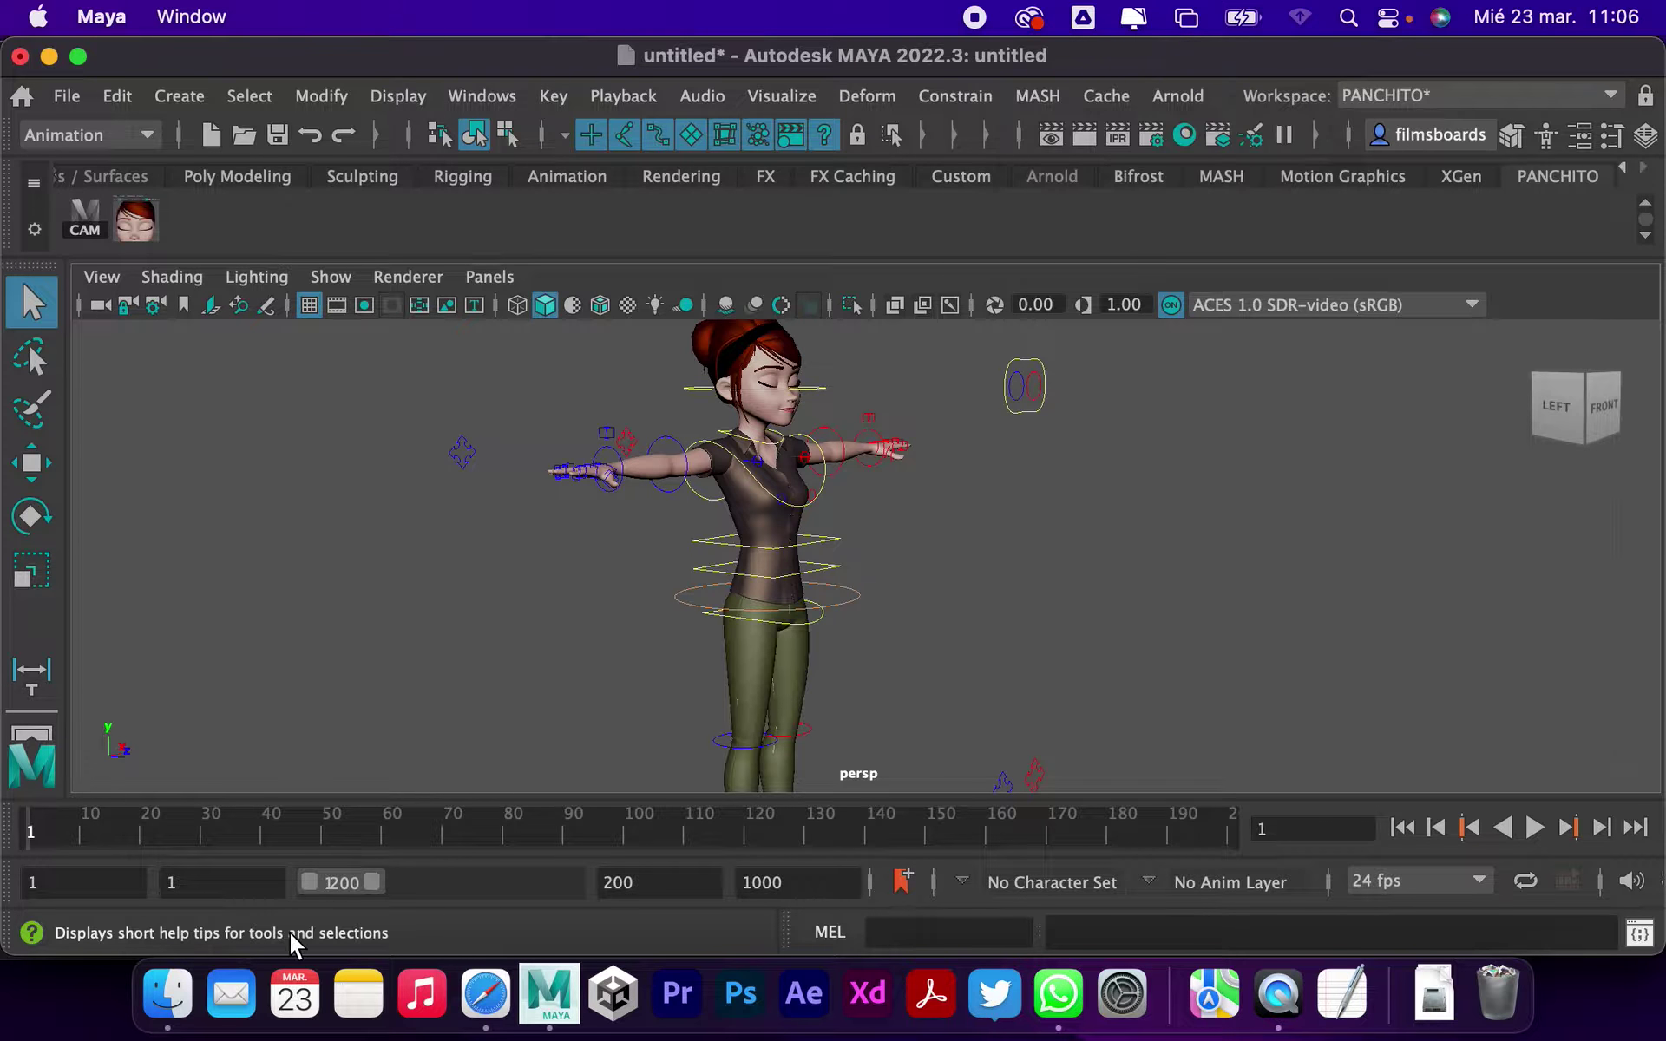
Step: Bring forward the Finder window showing bhGhost.mel and move it aside to reveal Maya
{"action": "left_click", "coordinate": [168, 994]}
{"action": "left_click_drag", "start_coordinate": [422, 84], "coordinate": [663, 116]}
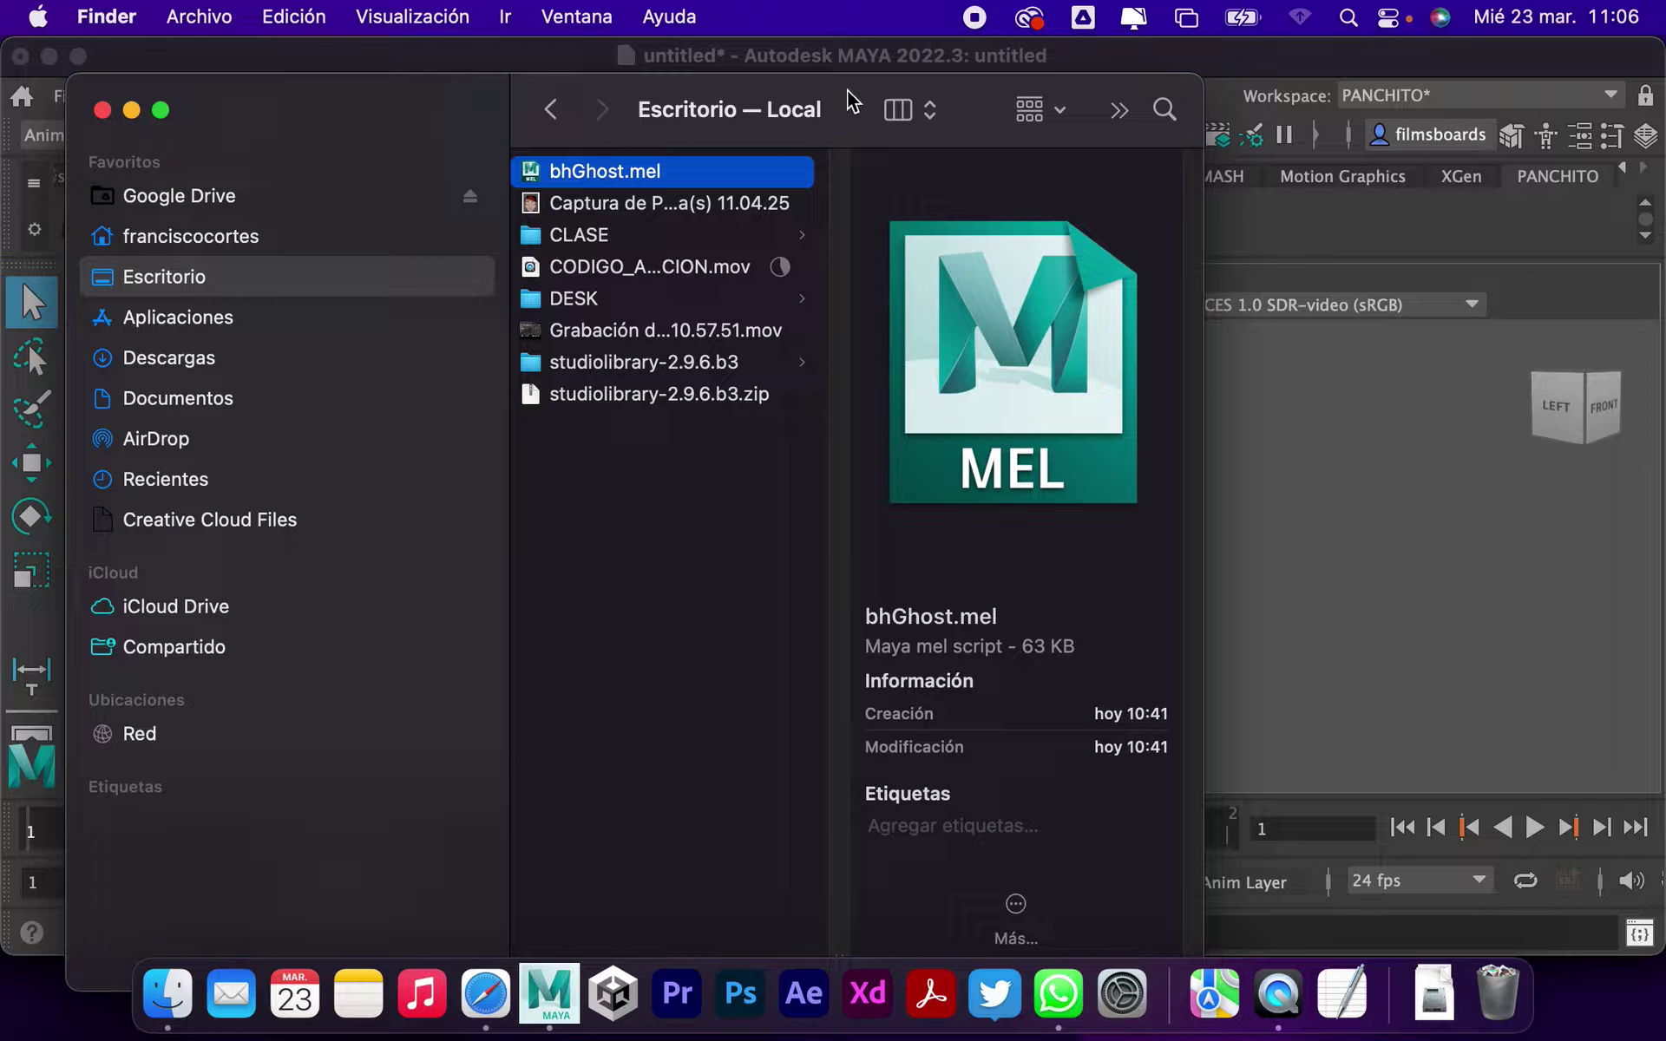
{"action": "left_click_drag", "start_coordinate": [849, 95], "coordinate": [566, 80]}
Step: Open the Script Editor, clear its history output, and shift it to the right
{"action": "left_click", "coordinate": [1639, 934]}
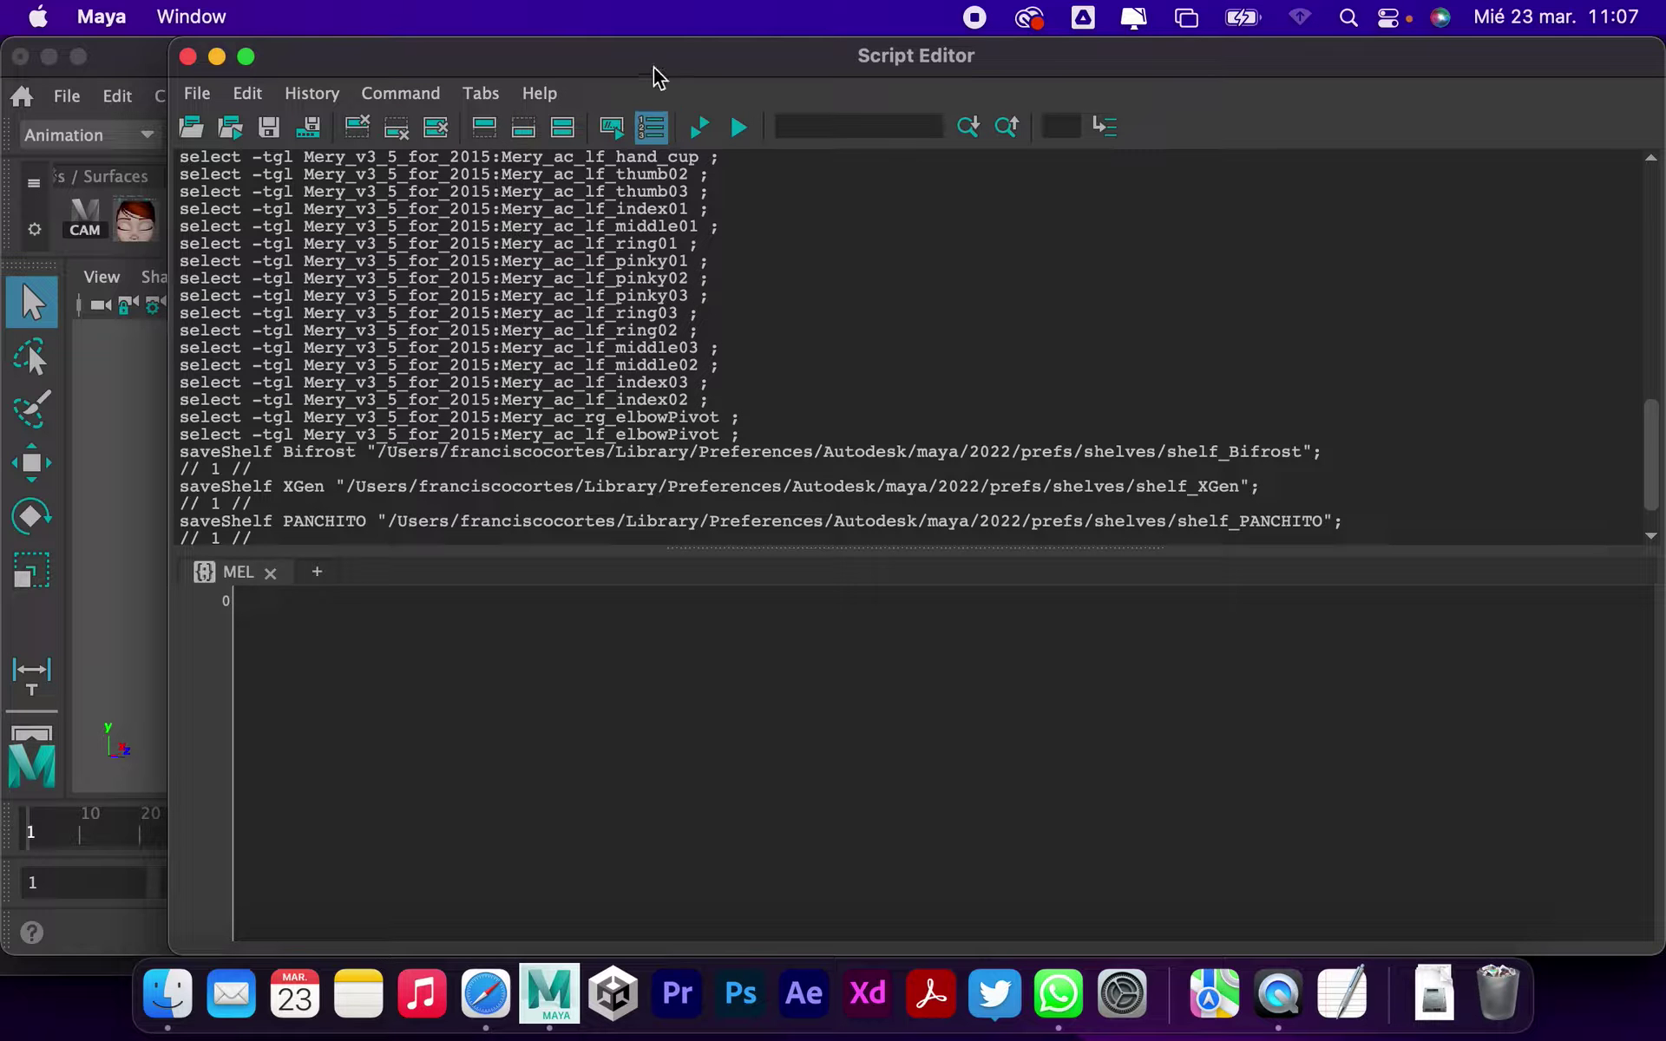
{"action": "left_click_drag", "start_coordinate": [654, 67], "coordinate": [822, 66]}
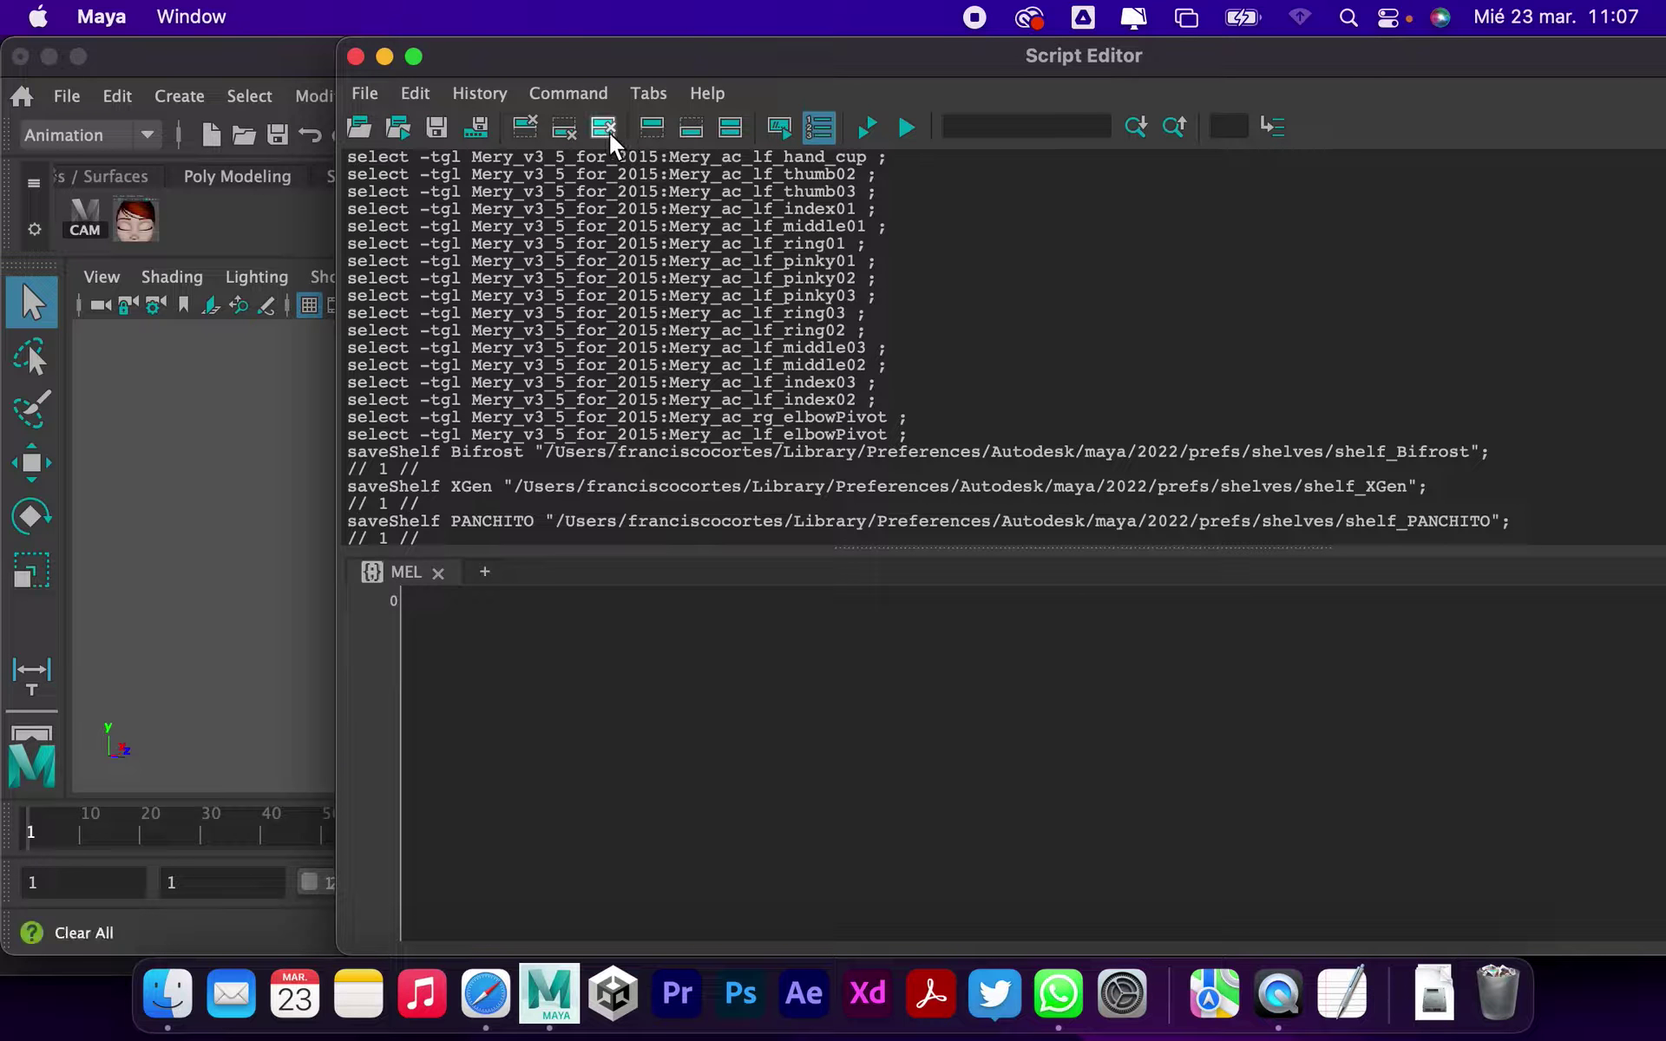
{"action": "left_click", "coordinate": [603, 128]}
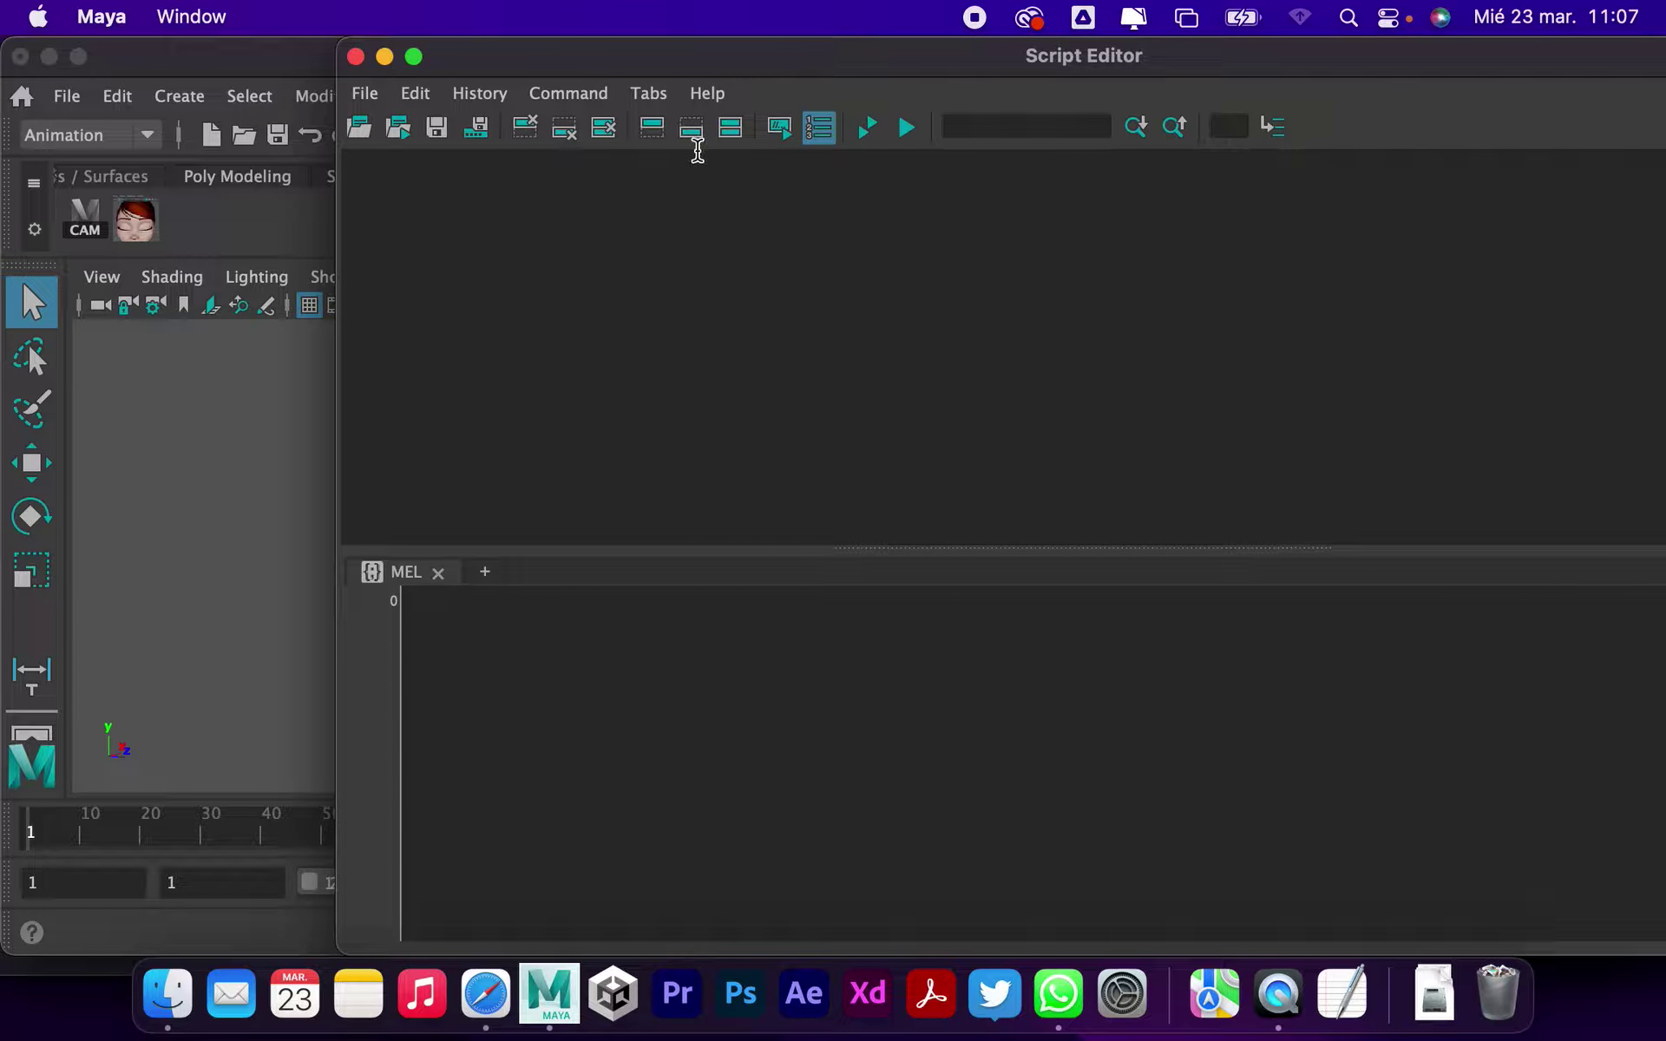
{"action": "left_click_drag", "start_coordinate": [762, 59], "coordinate": [885, 61]}
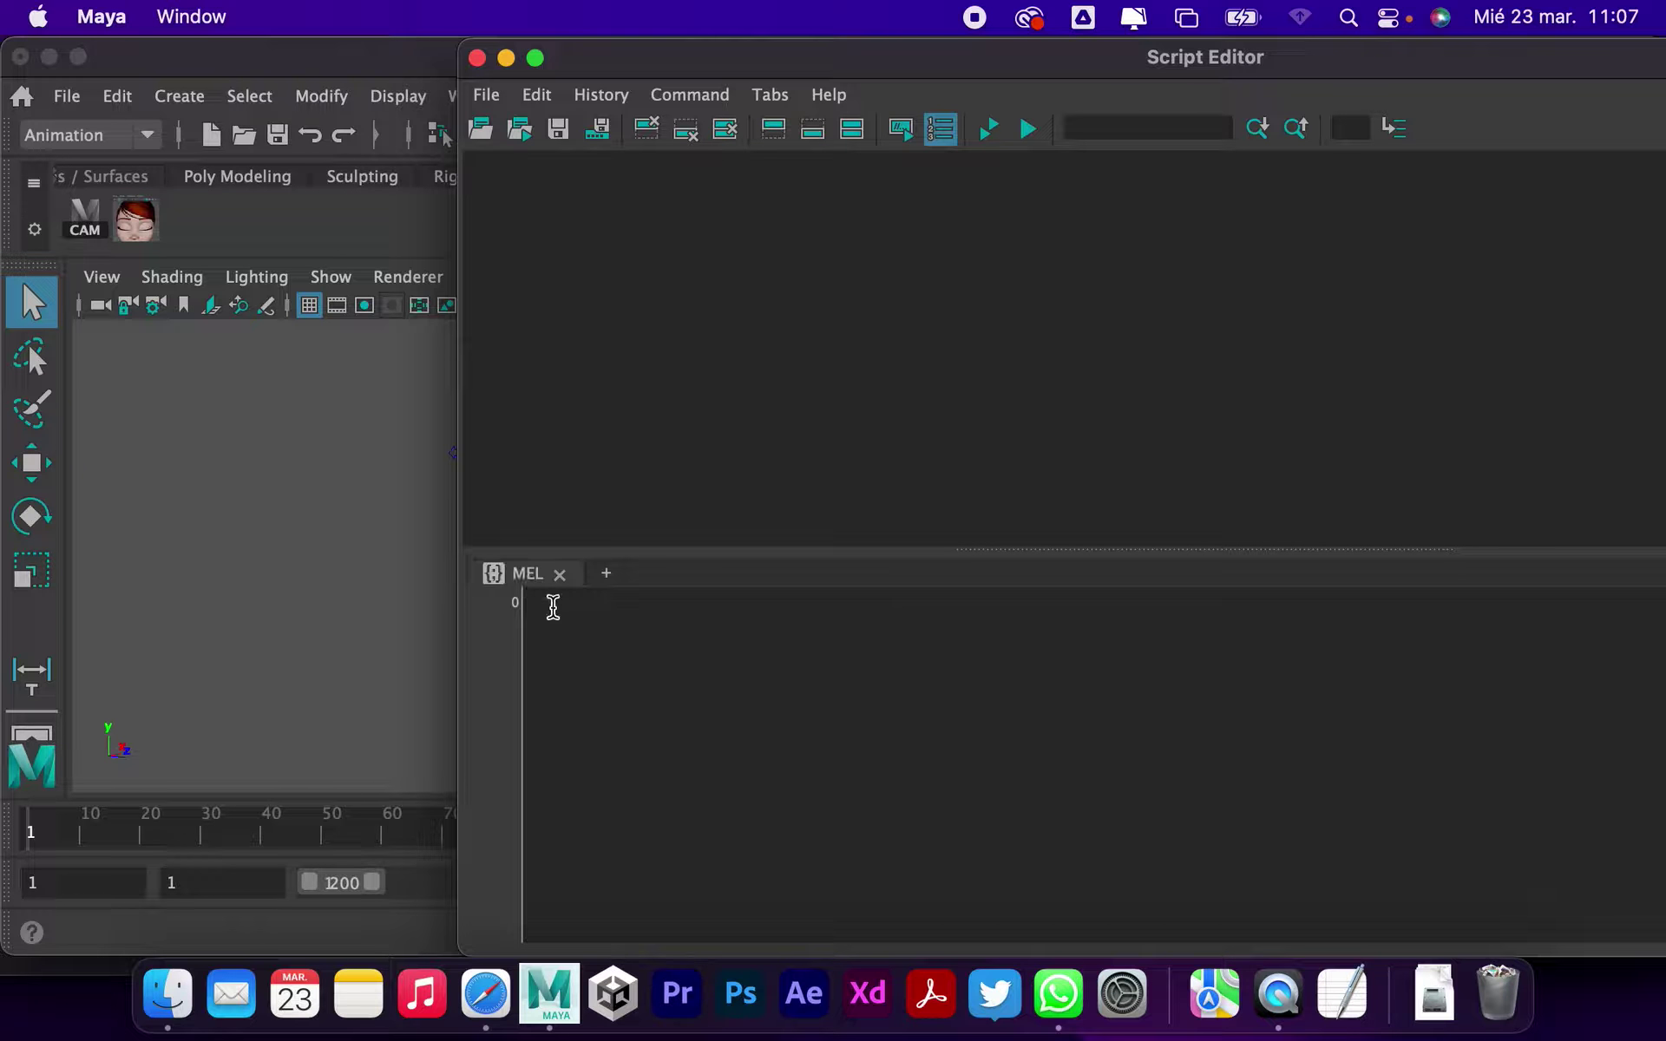
Step: Drag bhGhost.mel from Finder into the MEL tab and select all of its code
{"action": "left_click", "coordinate": [168, 993]}
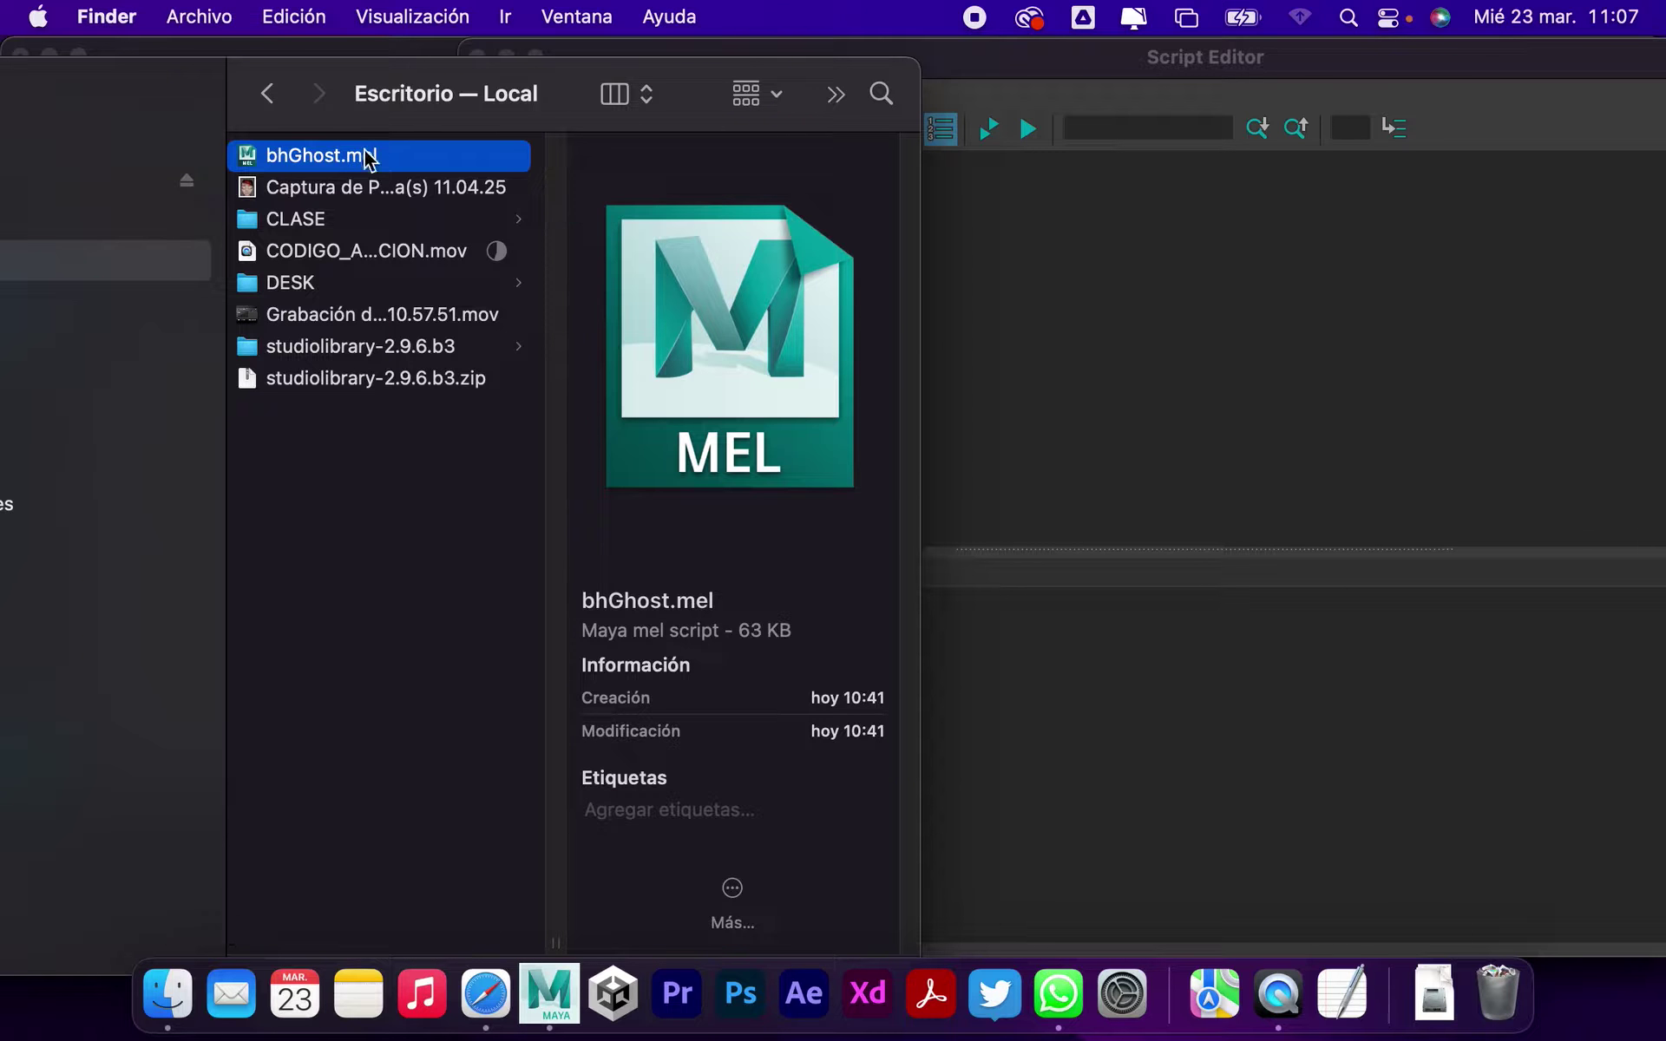
{"action": "left_click_drag", "start_coordinate": [356, 166], "coordinate": [1152, 748]}
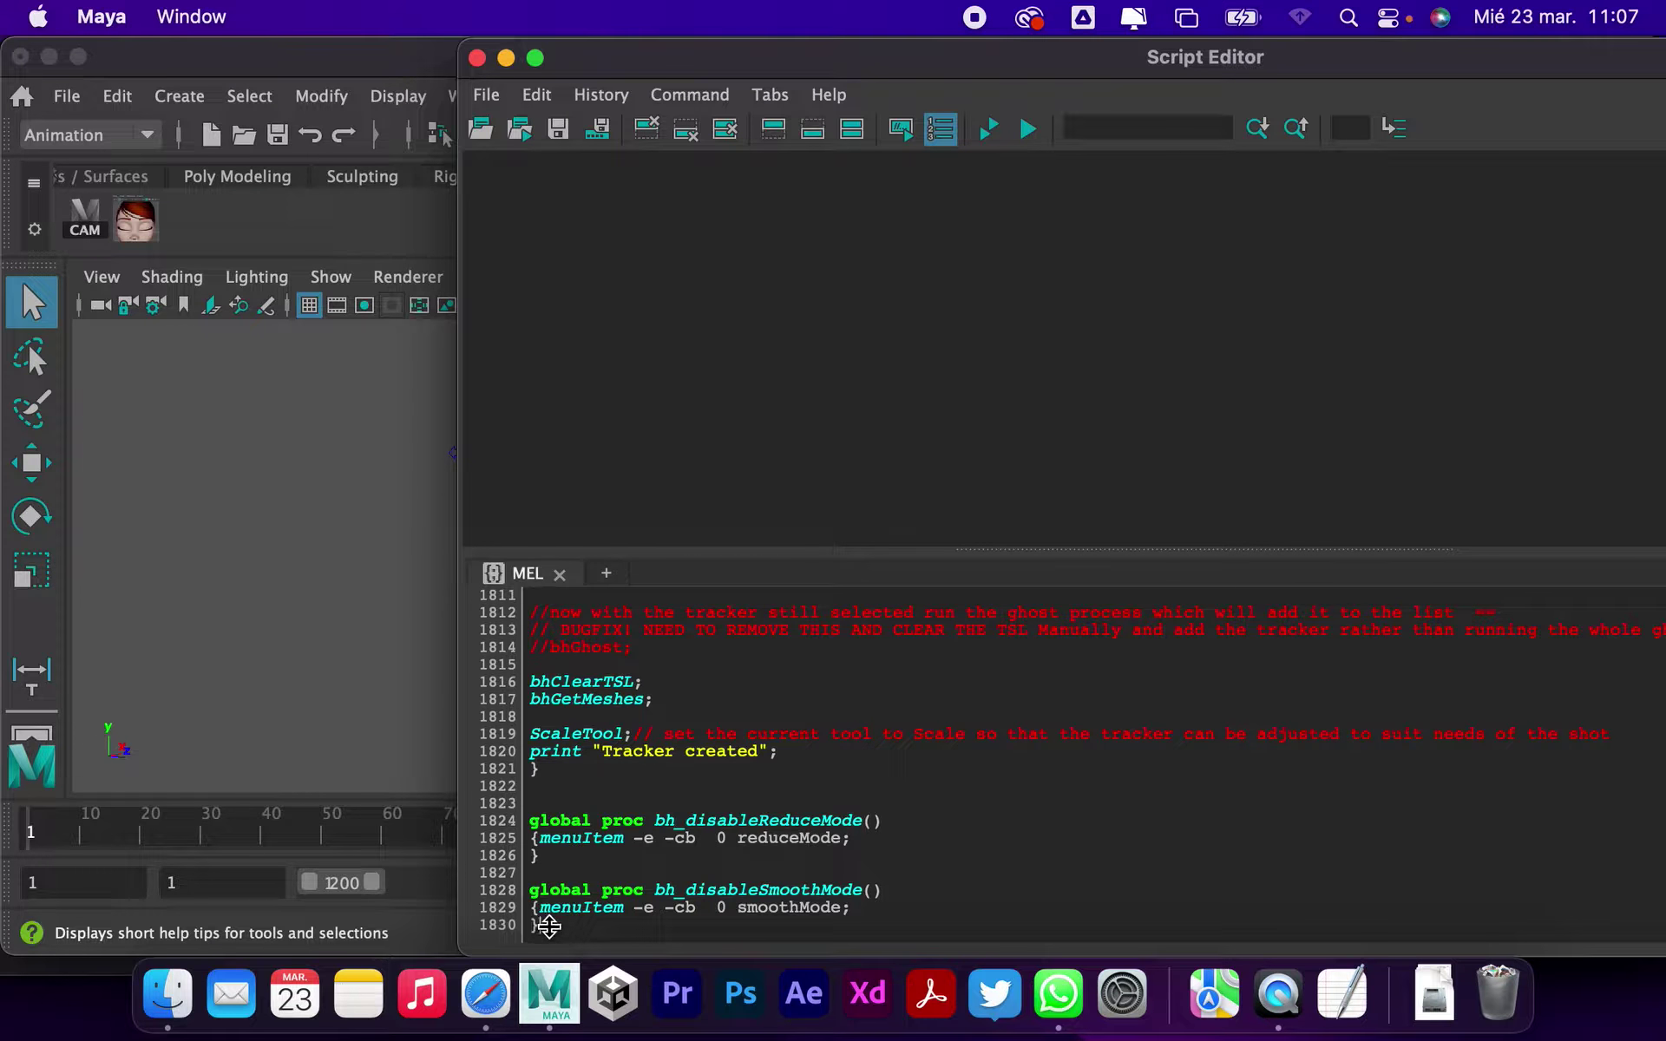
{"action": "left_click_drag", "start_coordinate": [568, 927], "coordinate": [444, 391]}
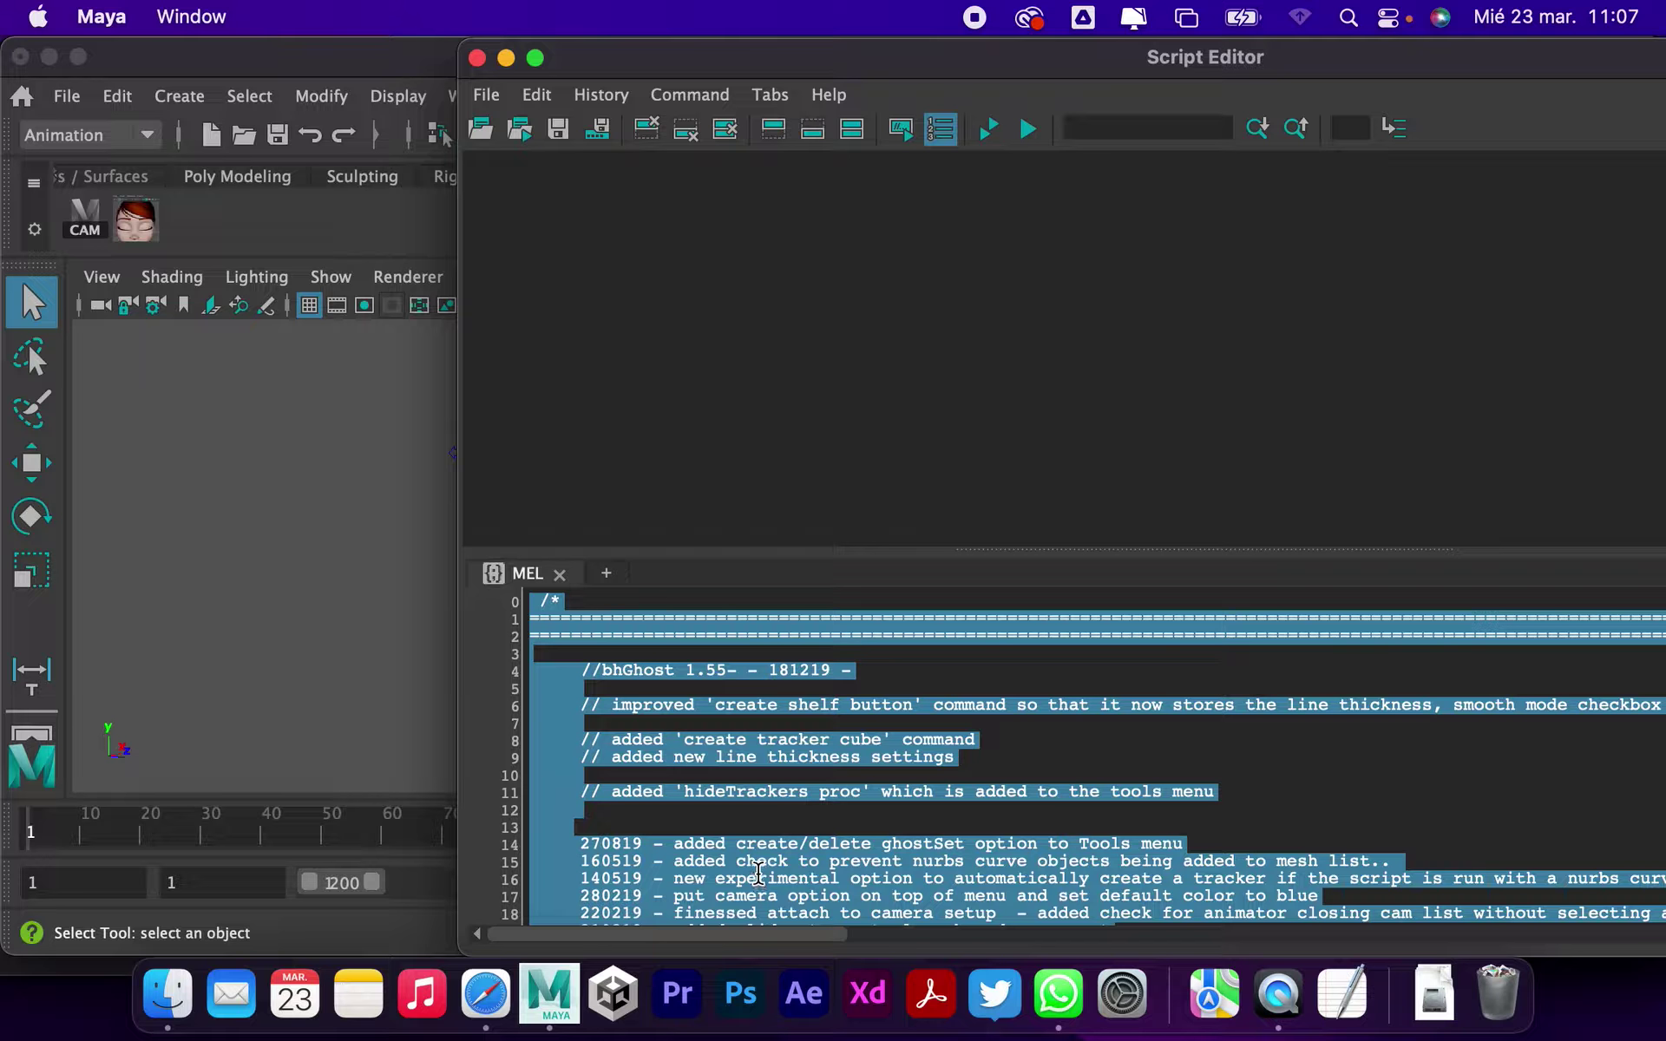
Step: Drag the selected code onto the shelf, then delete that unwanted shelf button
{"action": "left_click_drag", "start_coordinate": [758, 872], "coordinate": [295, 234]}
{"action": "right_click", "coordinate": [194, 233]}
{"action": "left_click", "coordinate": [260, 327]}
Step: Save the script to the shelf as a button named BH and close the Script Editor
{"action": "left_click", "coordinate": [486, 96]}
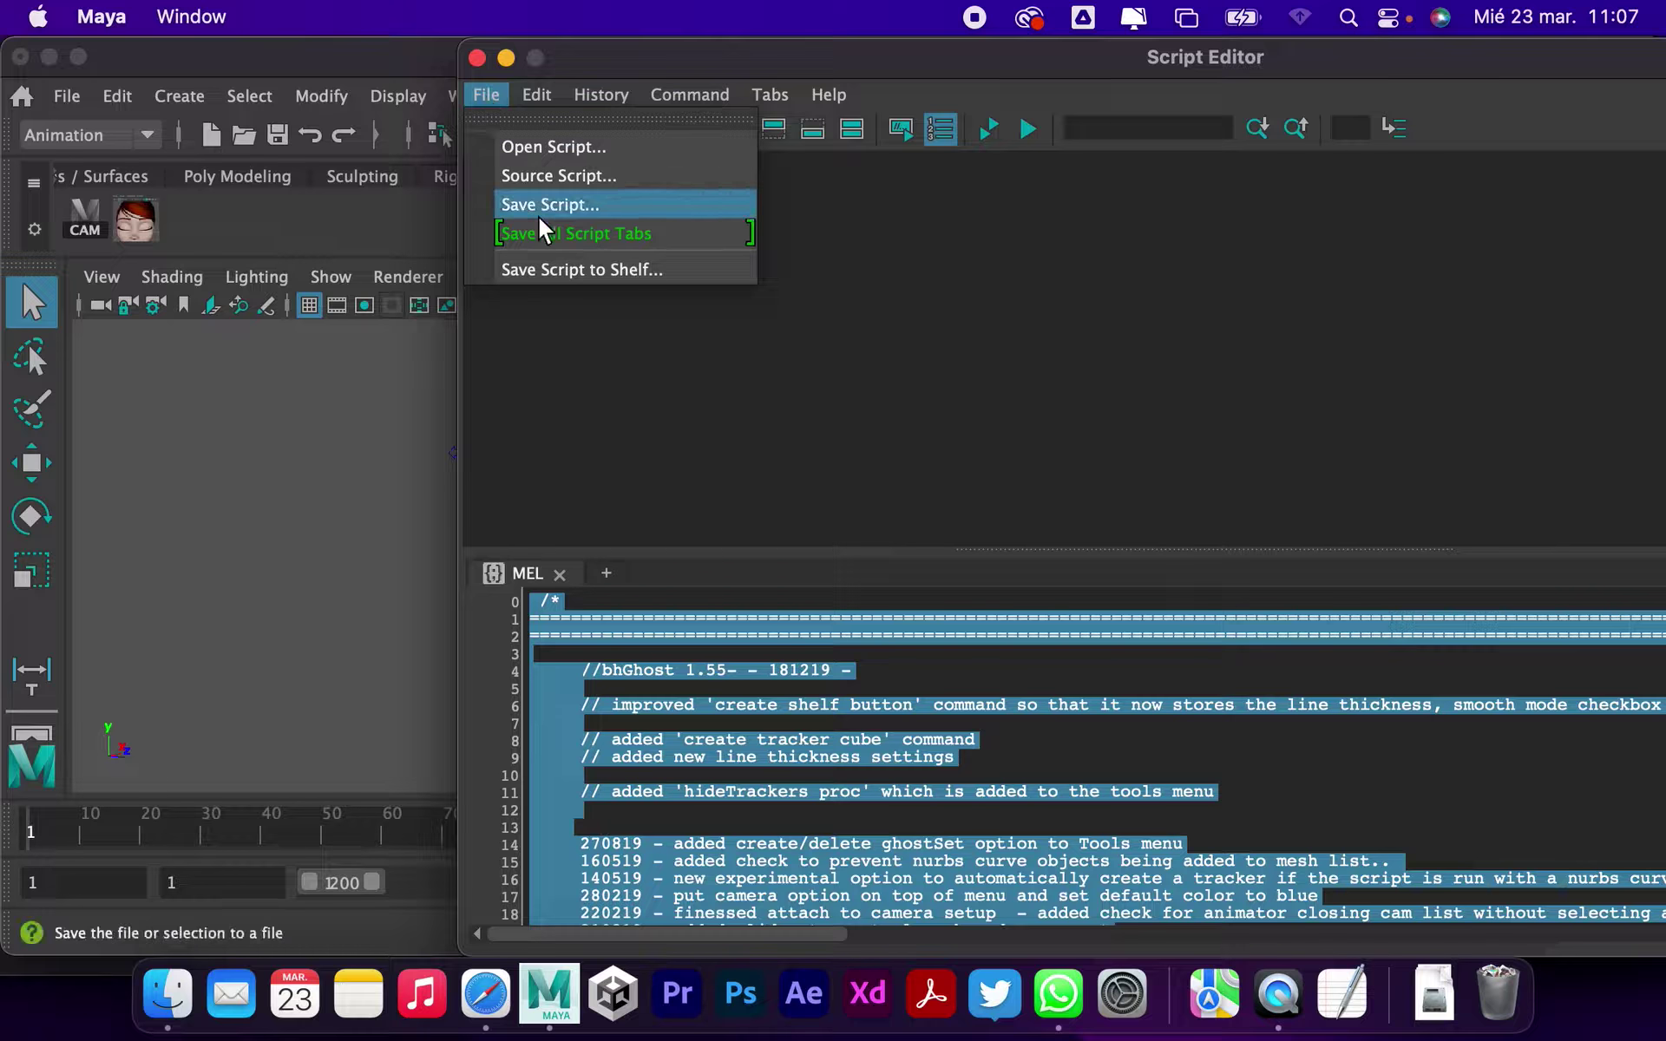
{"action": "left_click", "coordinate": [647, 274]}
{"action": "type", "text": "BH"}
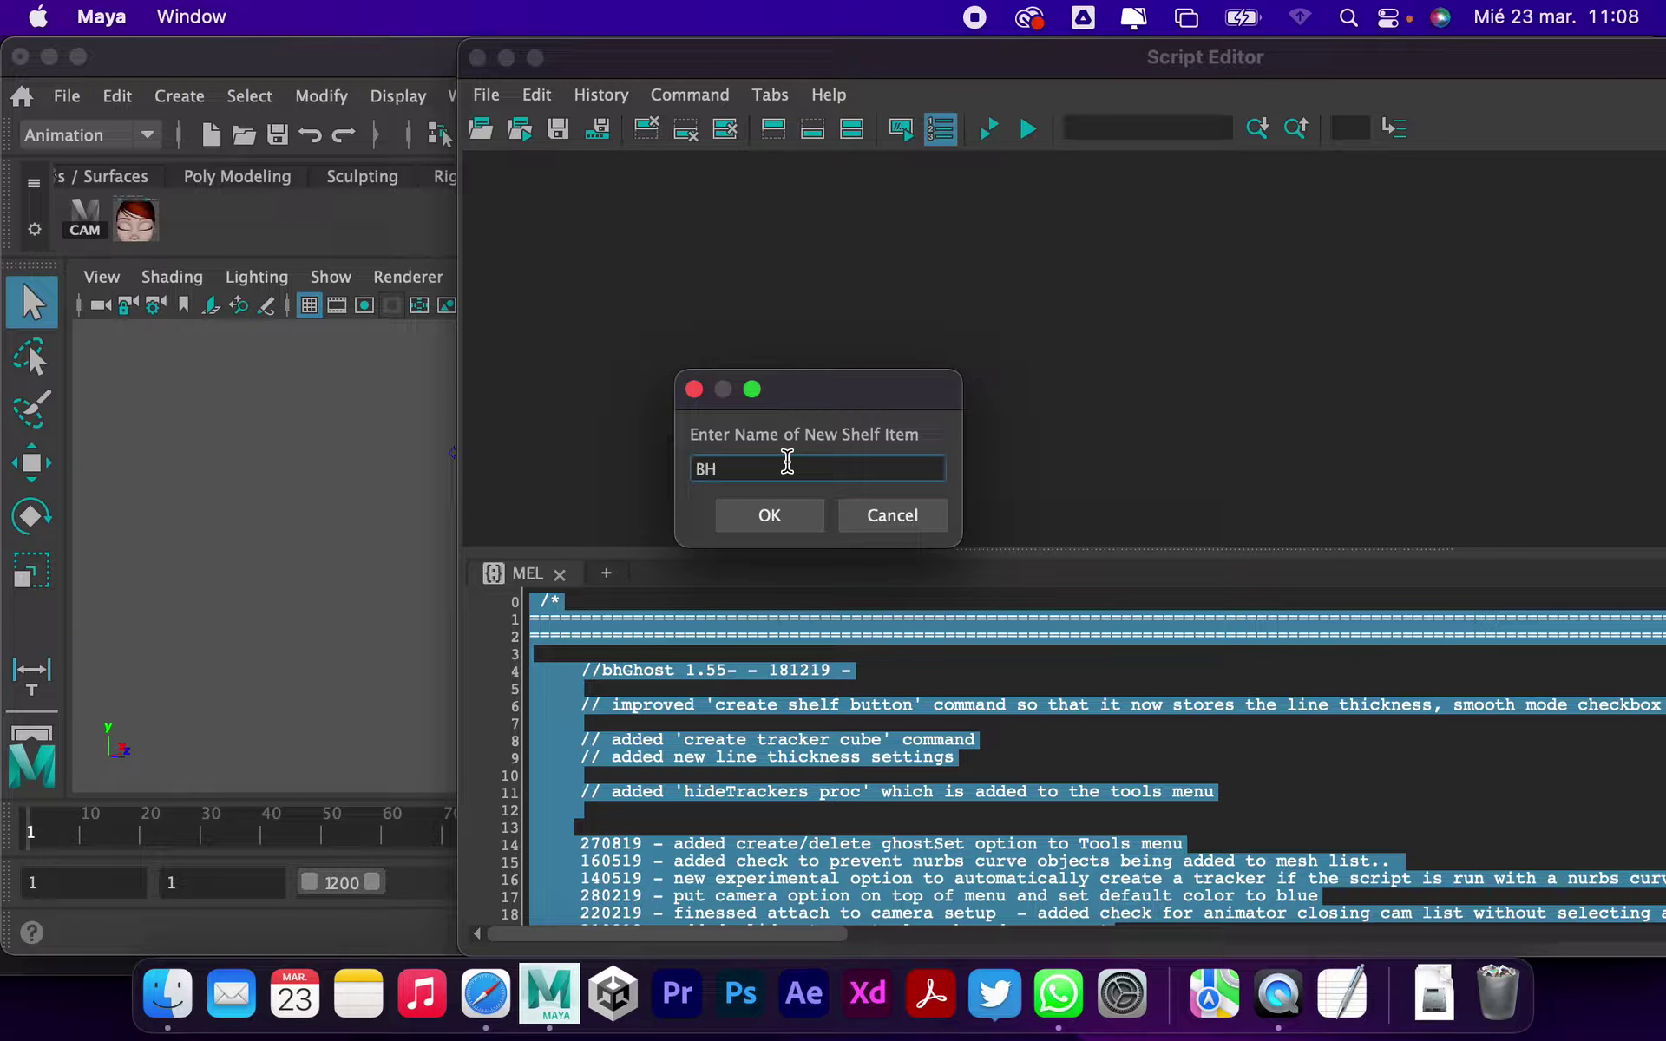
{"action": "left_click", "coordinate": [781, 523]}
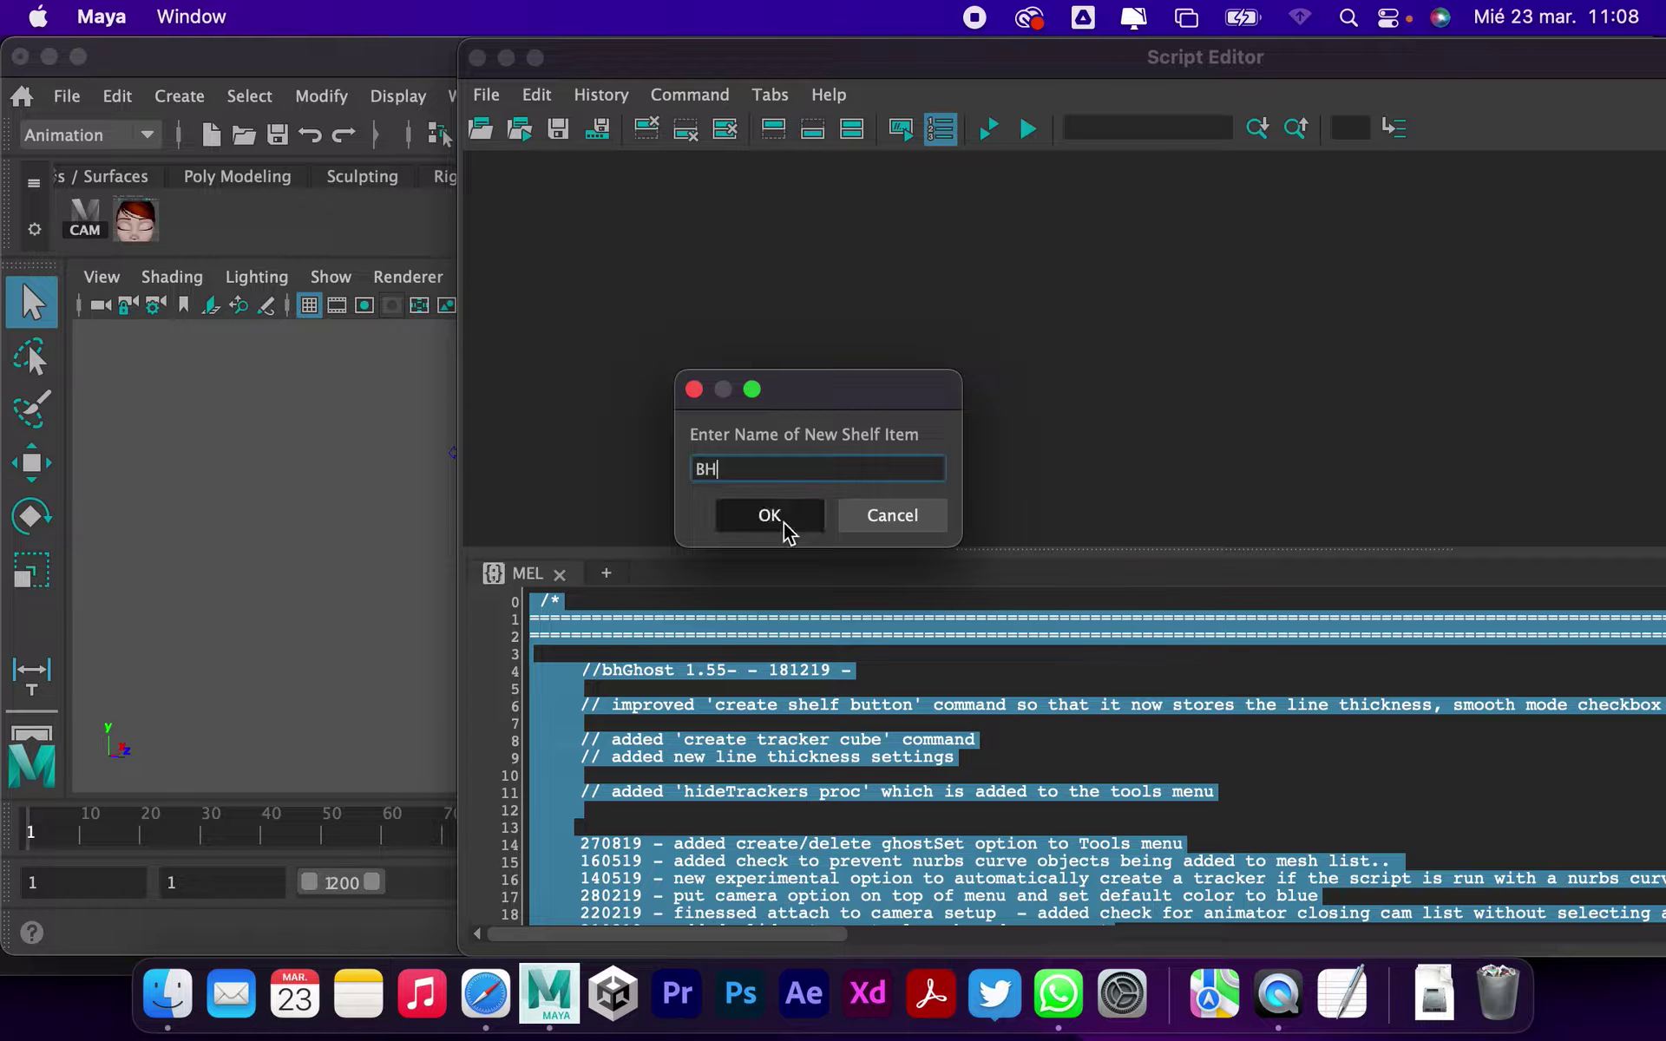
{"action": "left_click", "coordinate": [477, 58]}
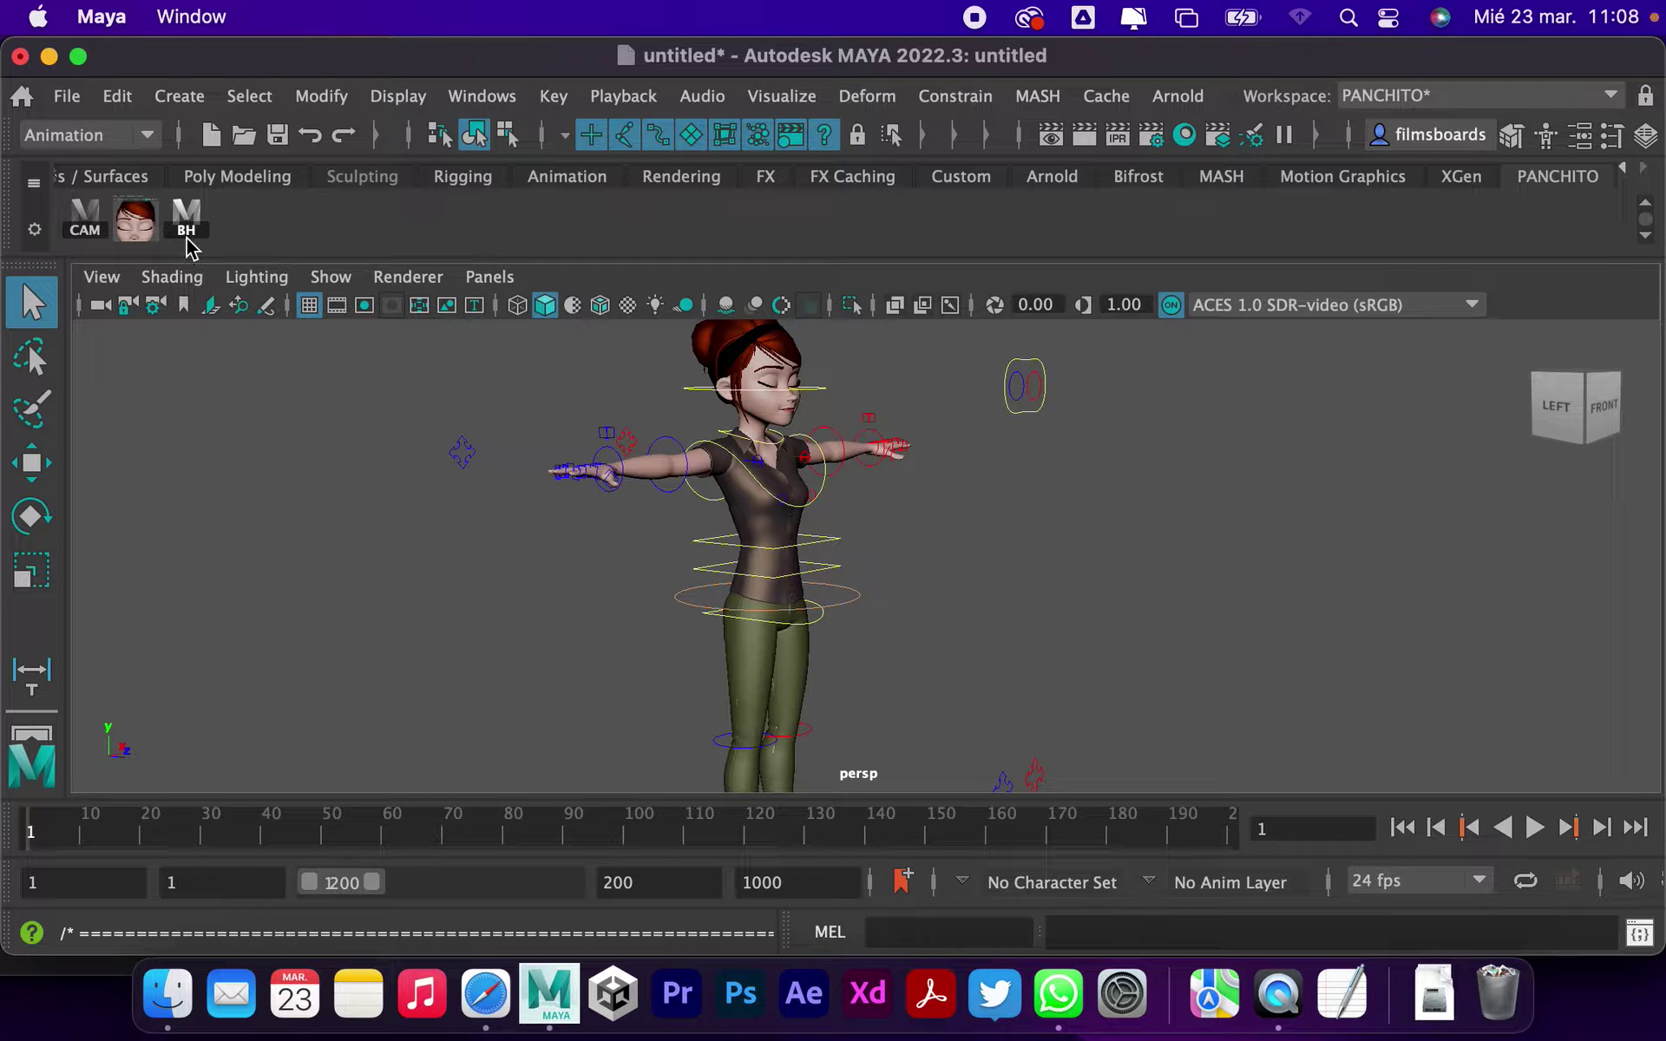
{"action": "left_click", "coordinate": [135, 216]}
{"action": "right_click", "coordinate": [182, 219]}
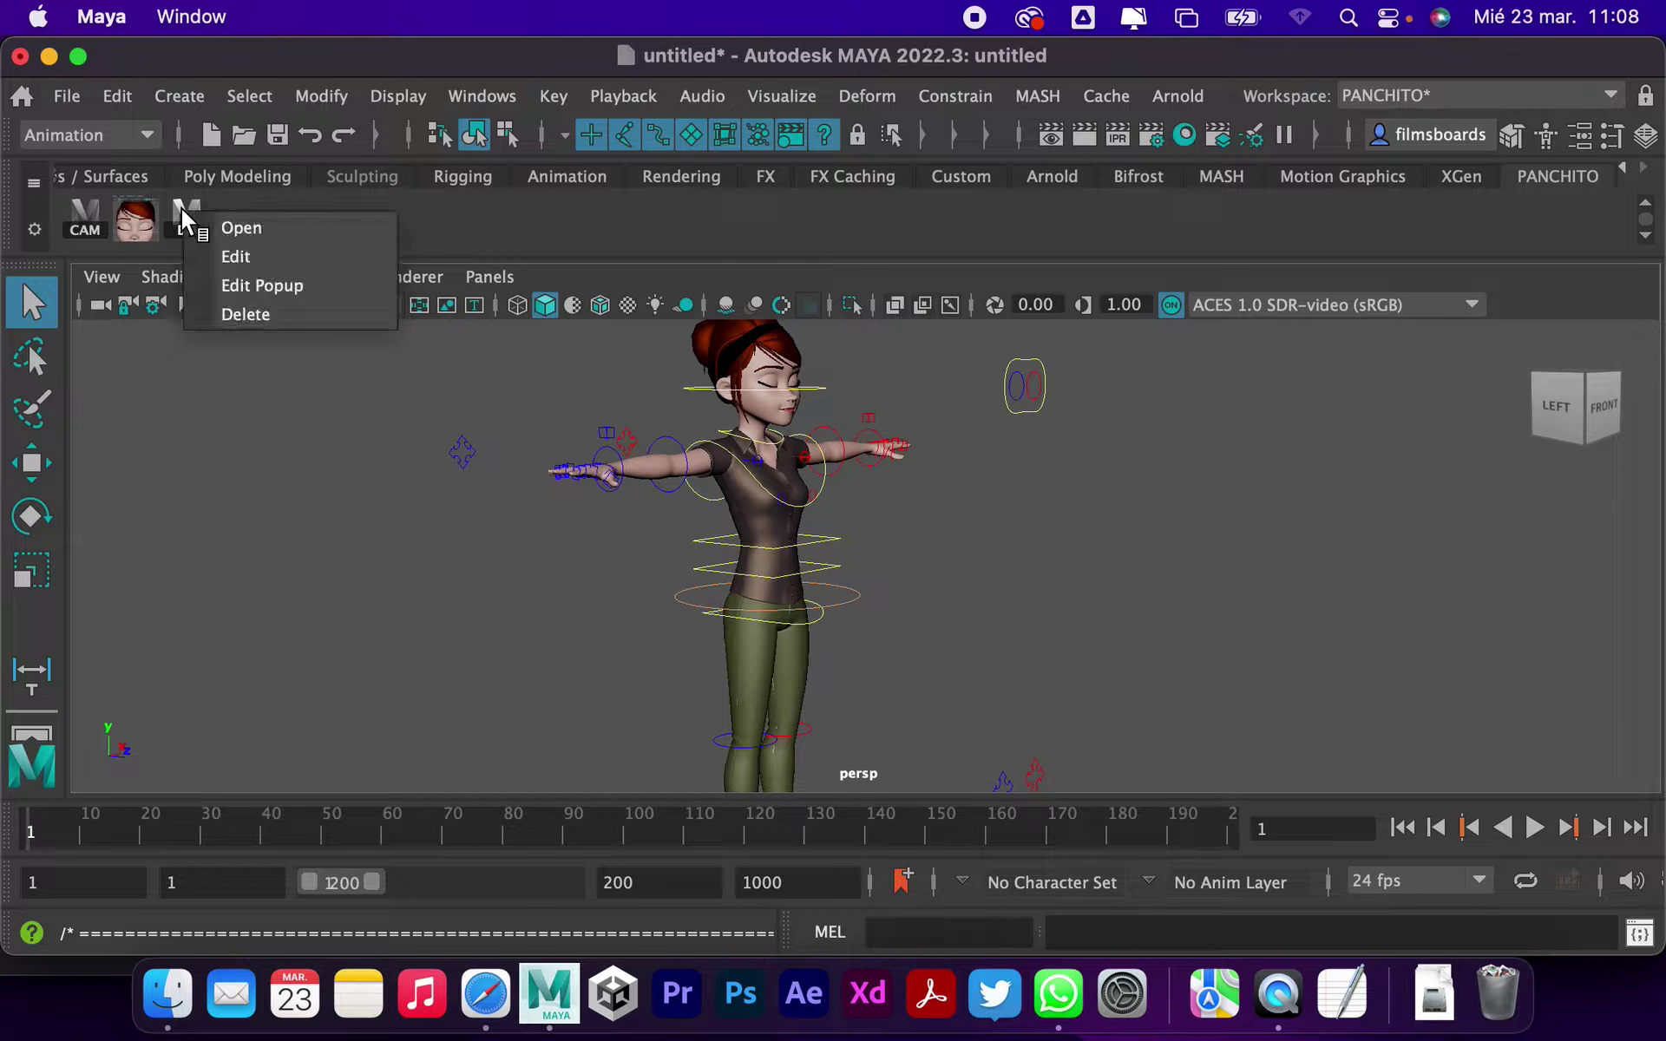
{"action": "left_click", "coordinate": [231, 255]}
{"action": "left_click", "coordinate": [70, 123]}
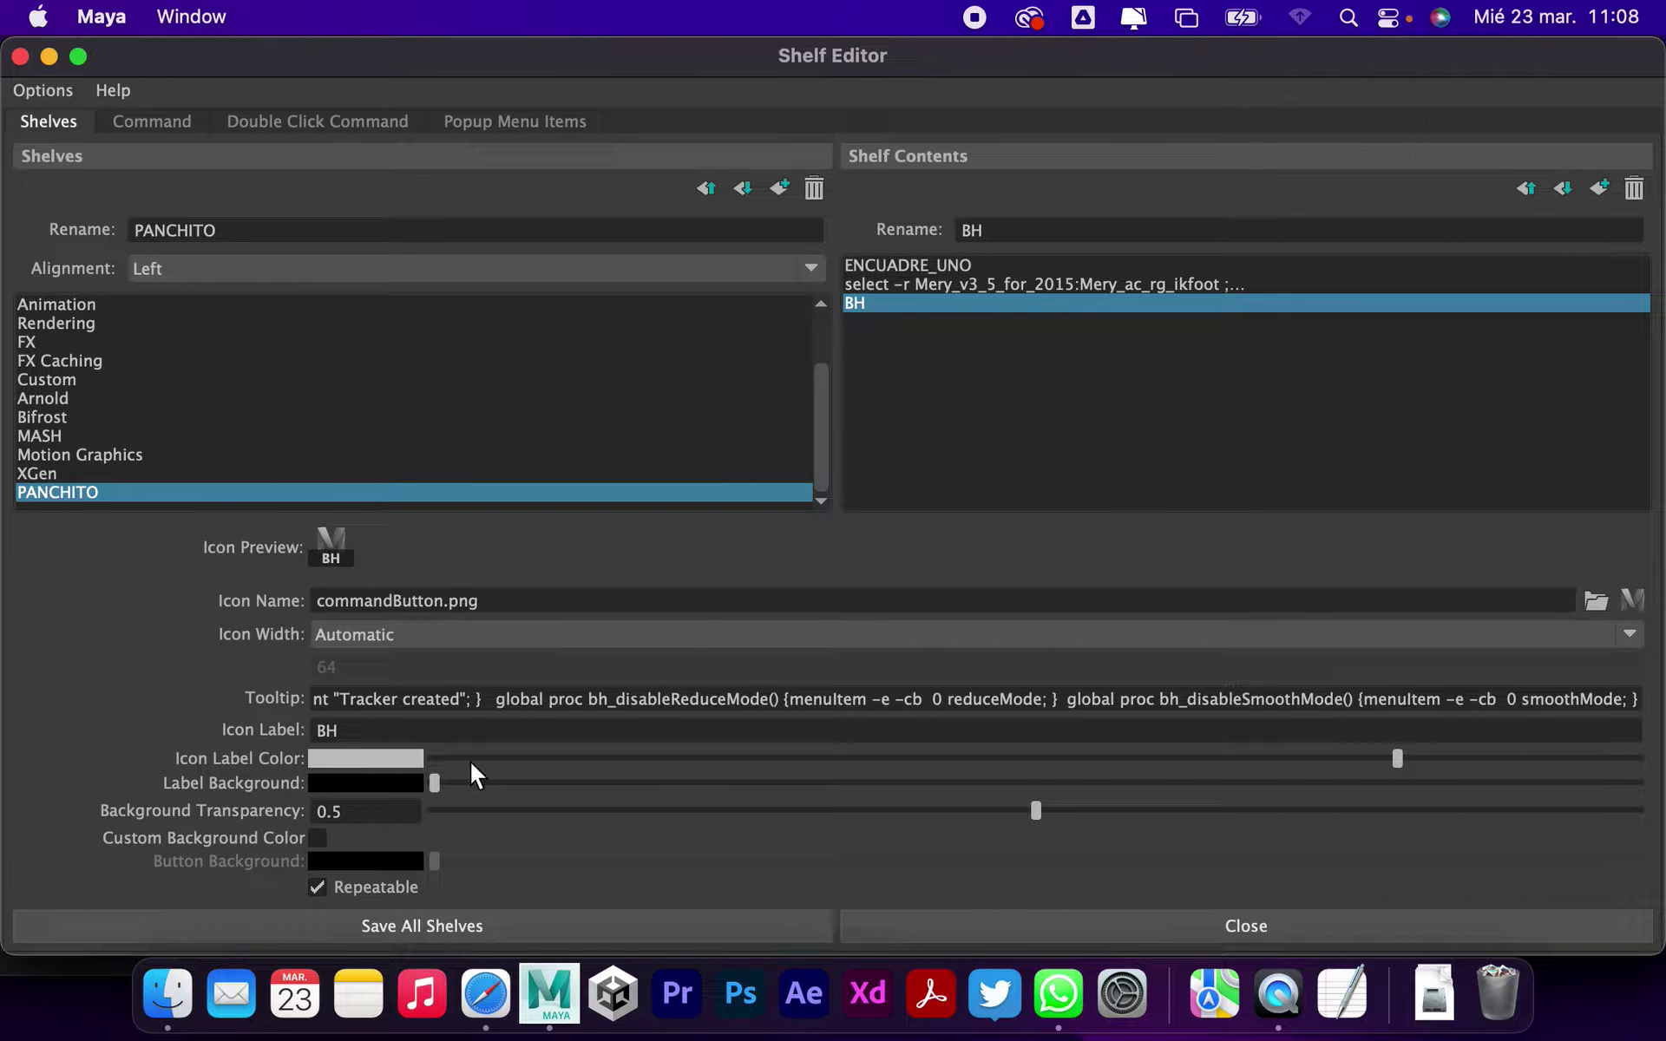
{"action": "left_click", "coordinate": [573, 927]}
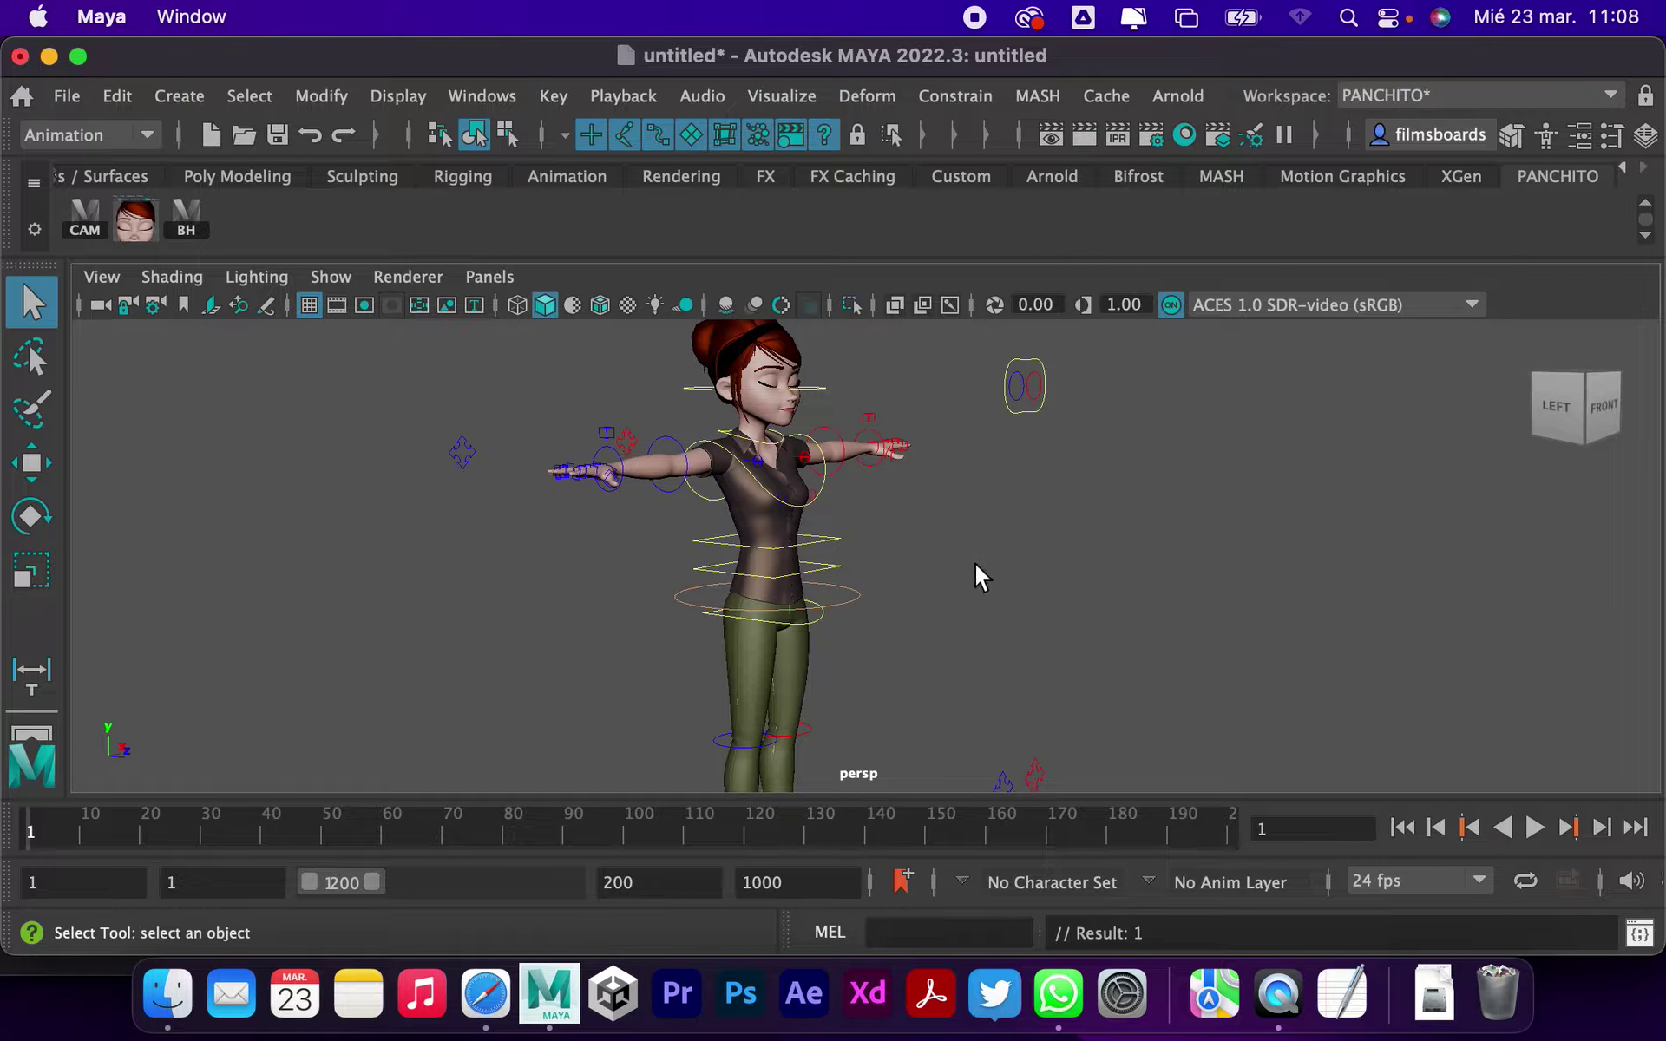
Step: Launch bhGhost from the BH shelf button, place it right of Mery, and open the Outliner
{"action": "left_click", "coordinate": [186, 233]}
{"action": "mouse_move", "coordinate": [841, 371]}
{"action": "left_mouse_down"}
{"action": "mouse_move", "coordinate": [1321, 368]}
{"action": "mouse_move", "coordinate": [1327, 347]}
{"action": "left_mouse_up"}
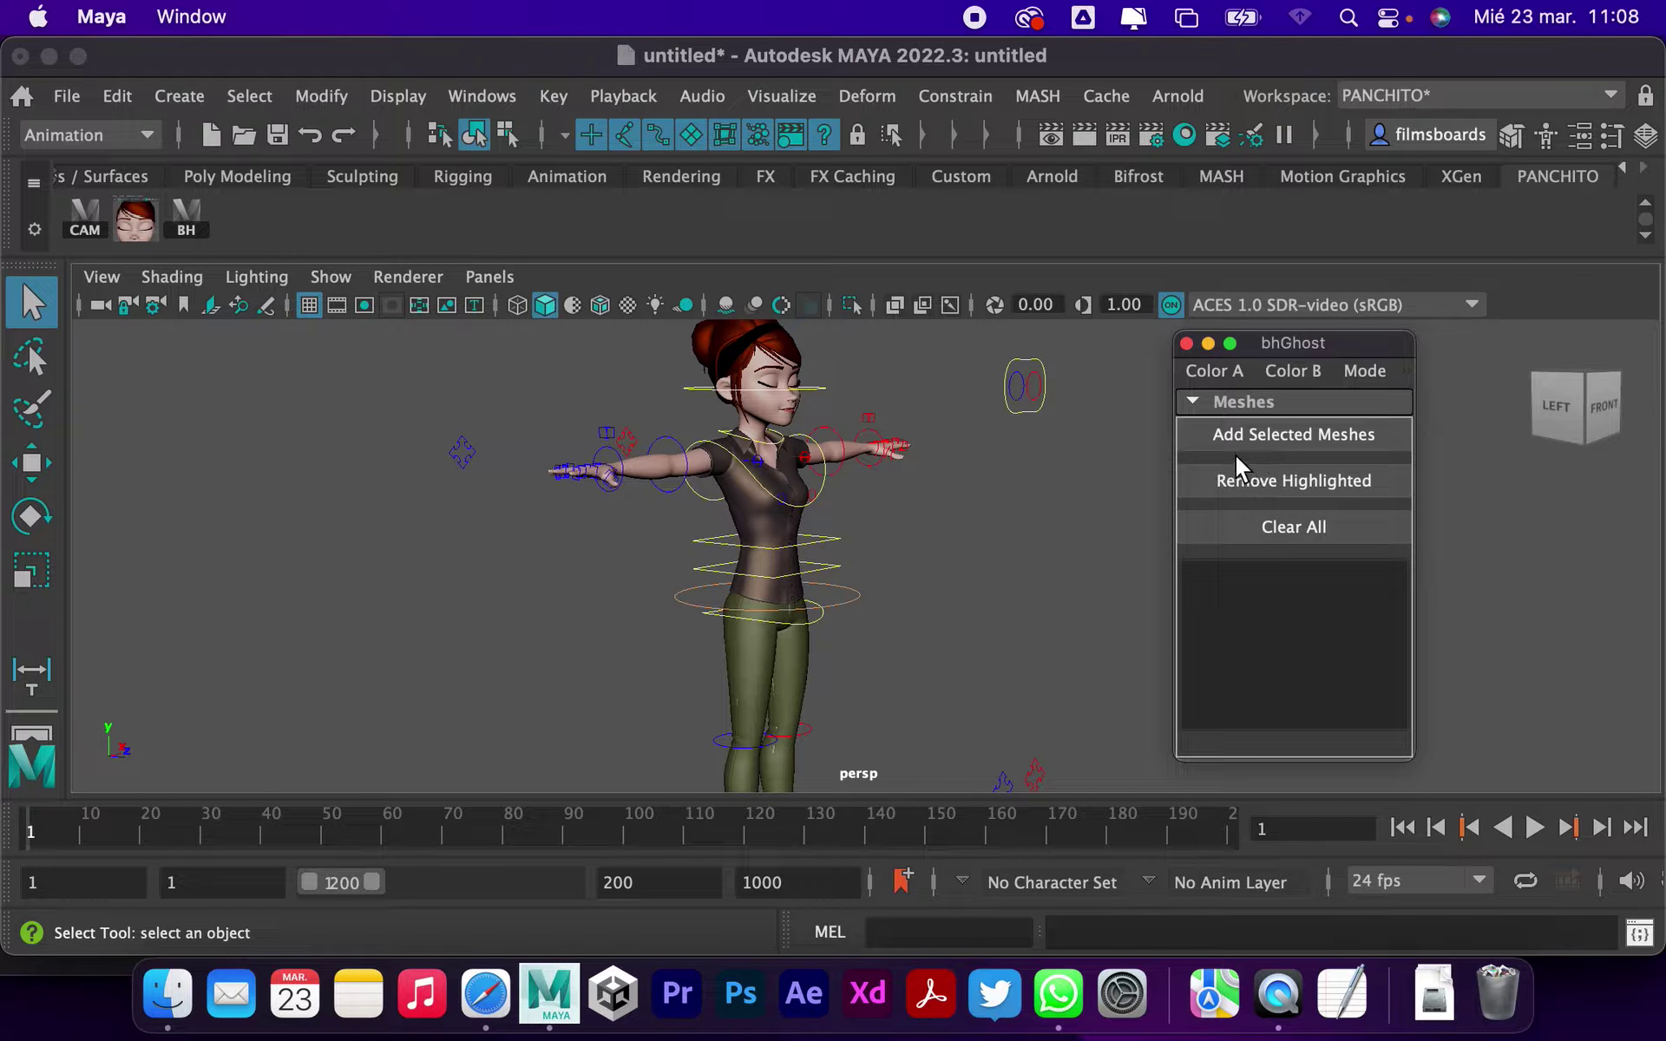
{"action": "left_click", "coordinate": [499, 98]}
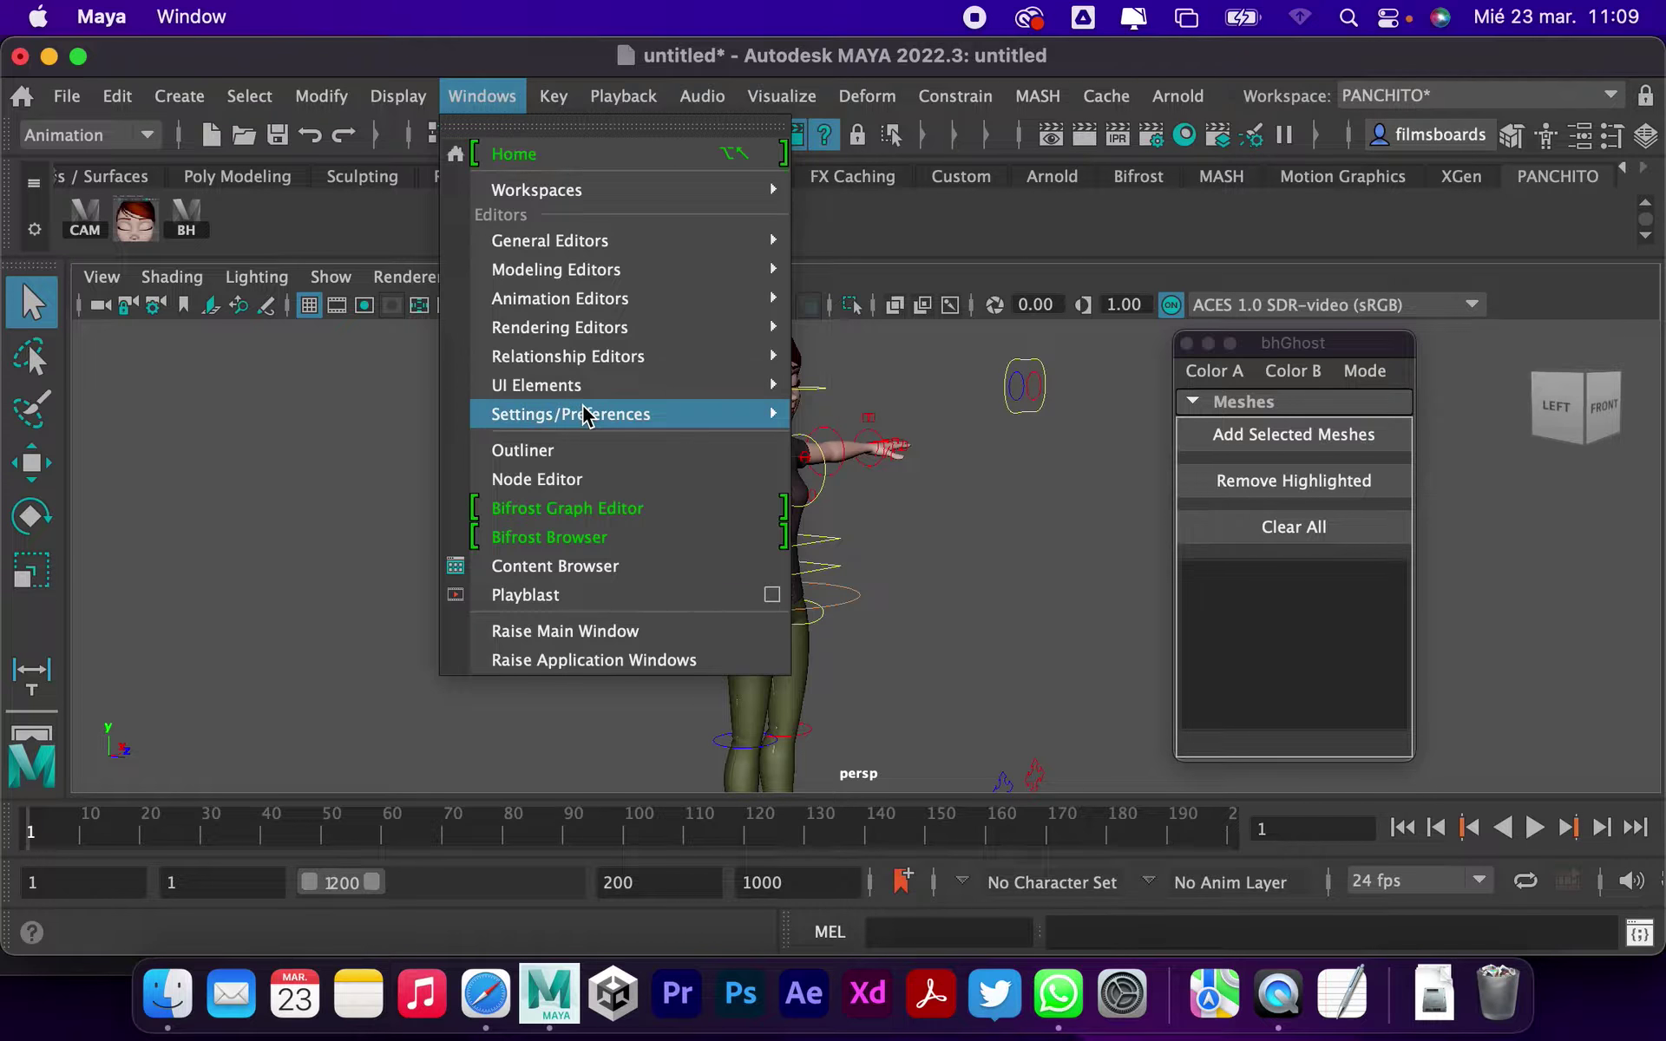
{"action": "left_click", "coordinate": [584, 444]}
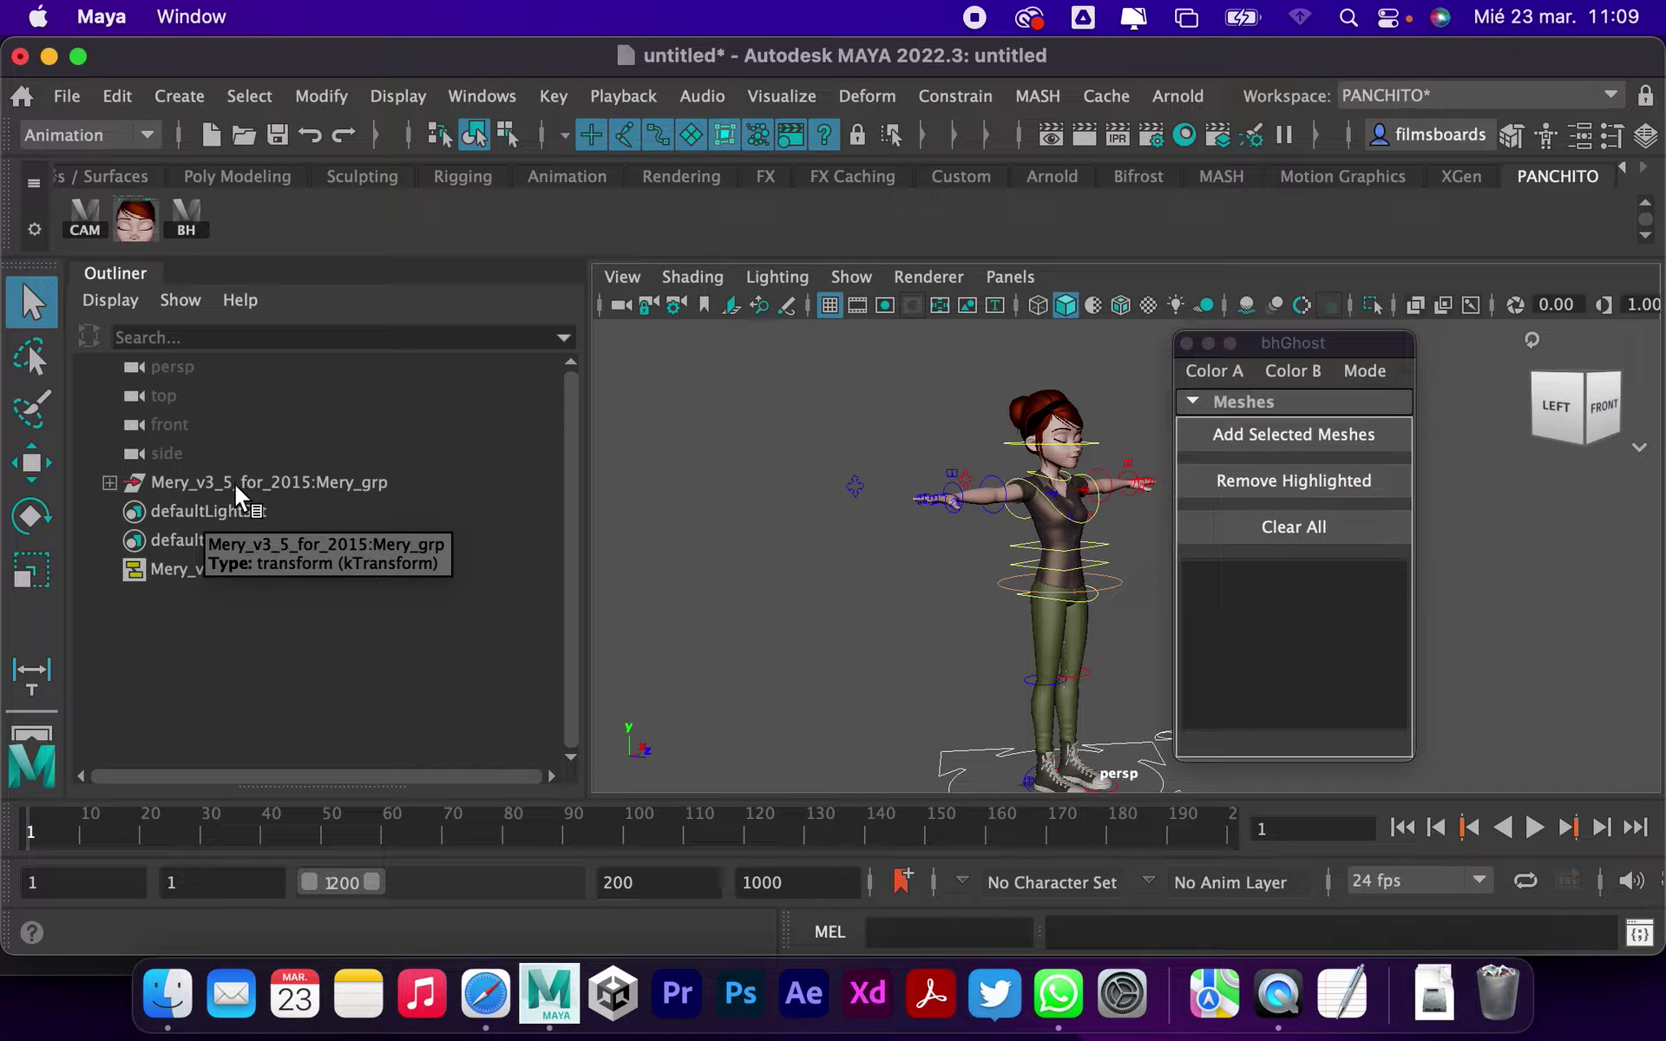
Step: Expand Mery_grp and its Mery_grp_cn_geo geometry group in the Outliner
{"action": "left_click", "coordinate": [109, 483]}
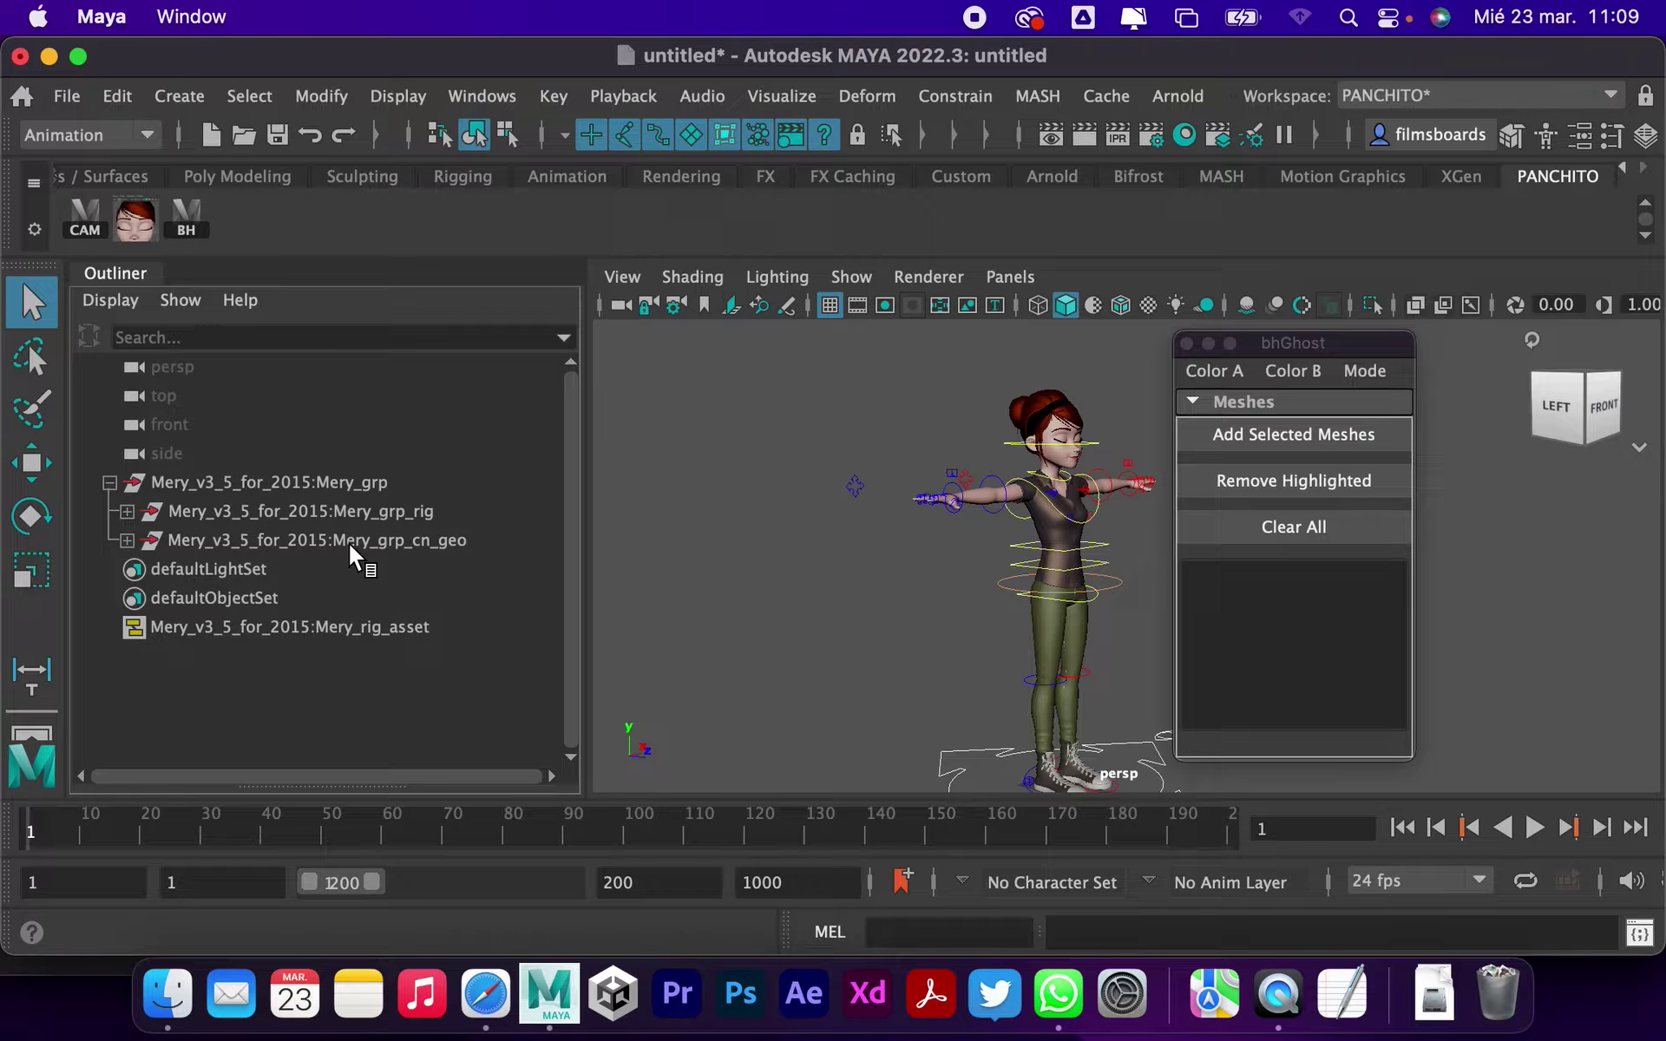
{"action": "left_click", "coordinate": [217, 543]}
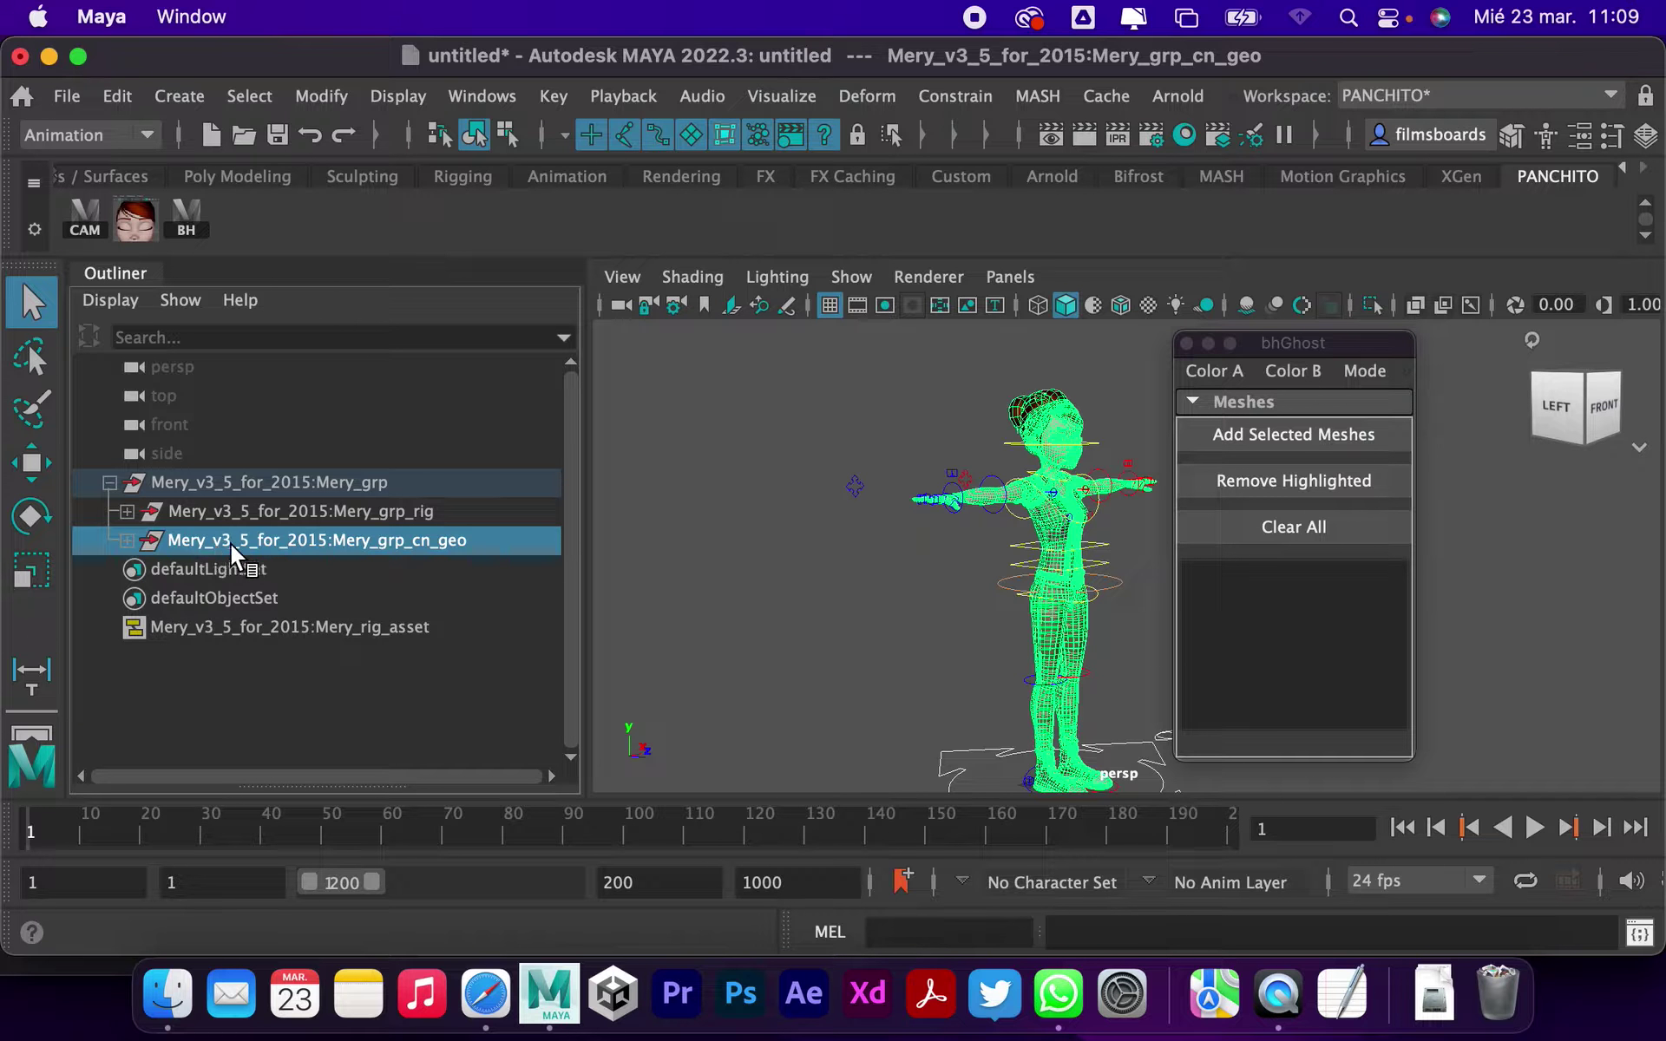
{"action": "left_click", "coordinate": [358, 516]}
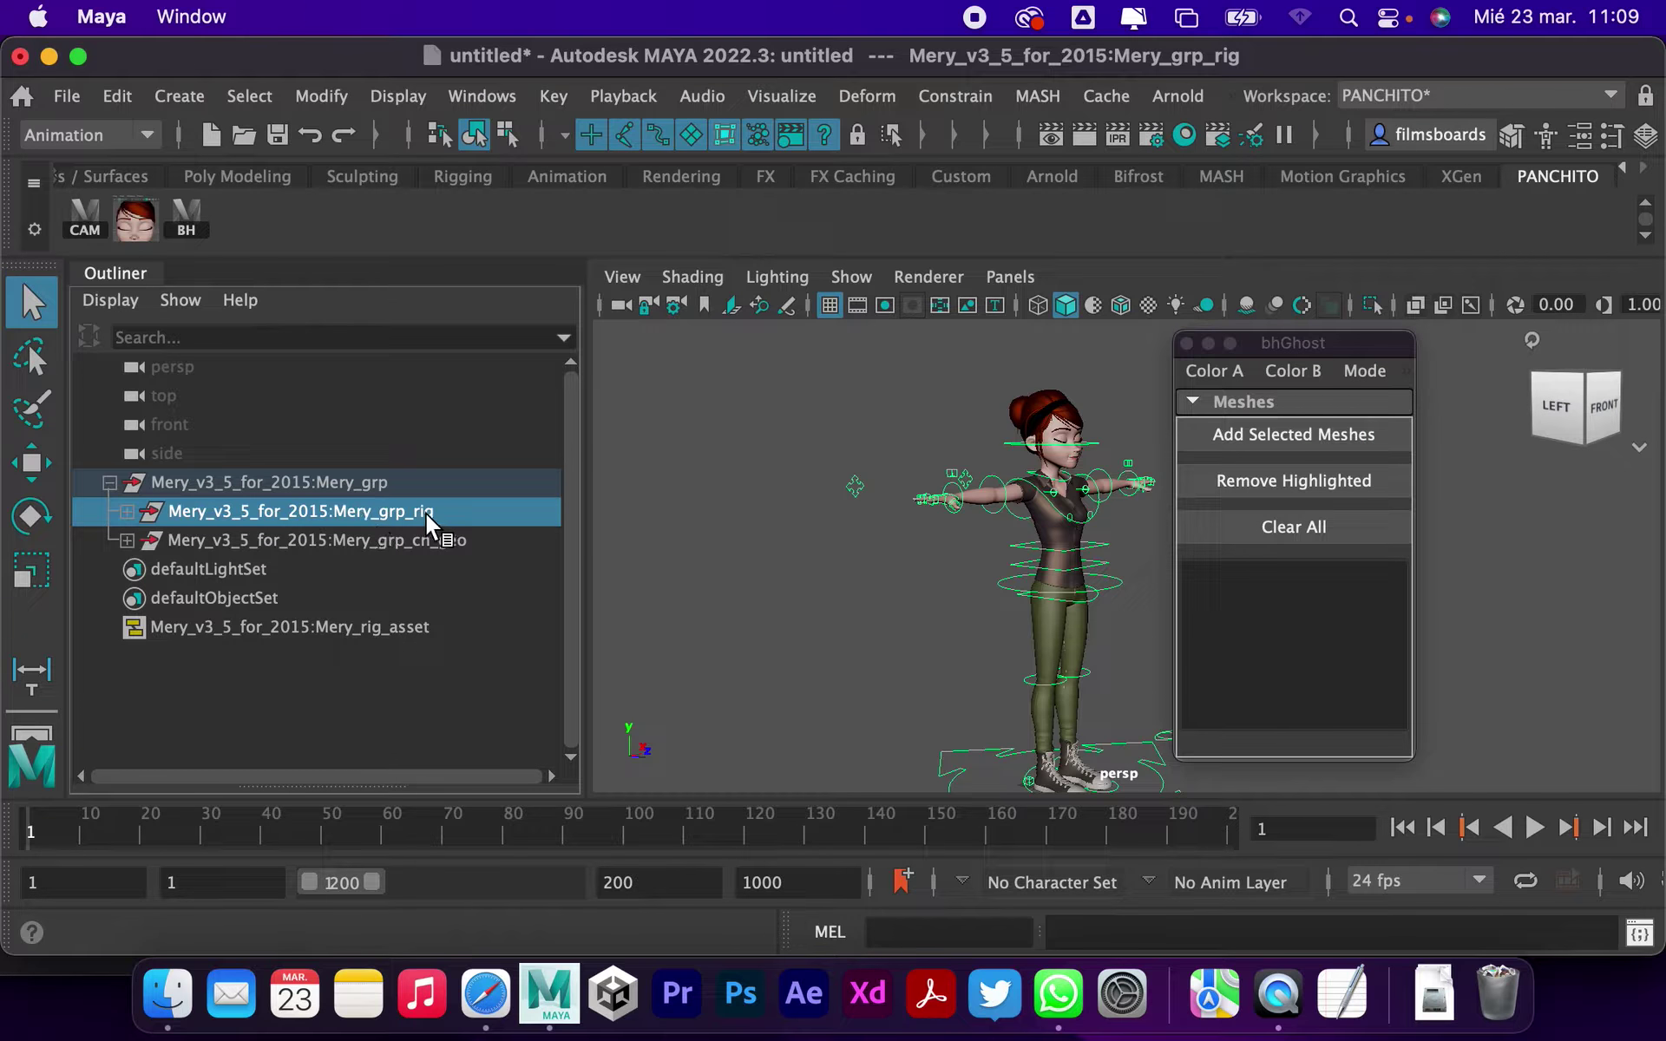
{"action": "left_click", "coordinate": [440, 547]}
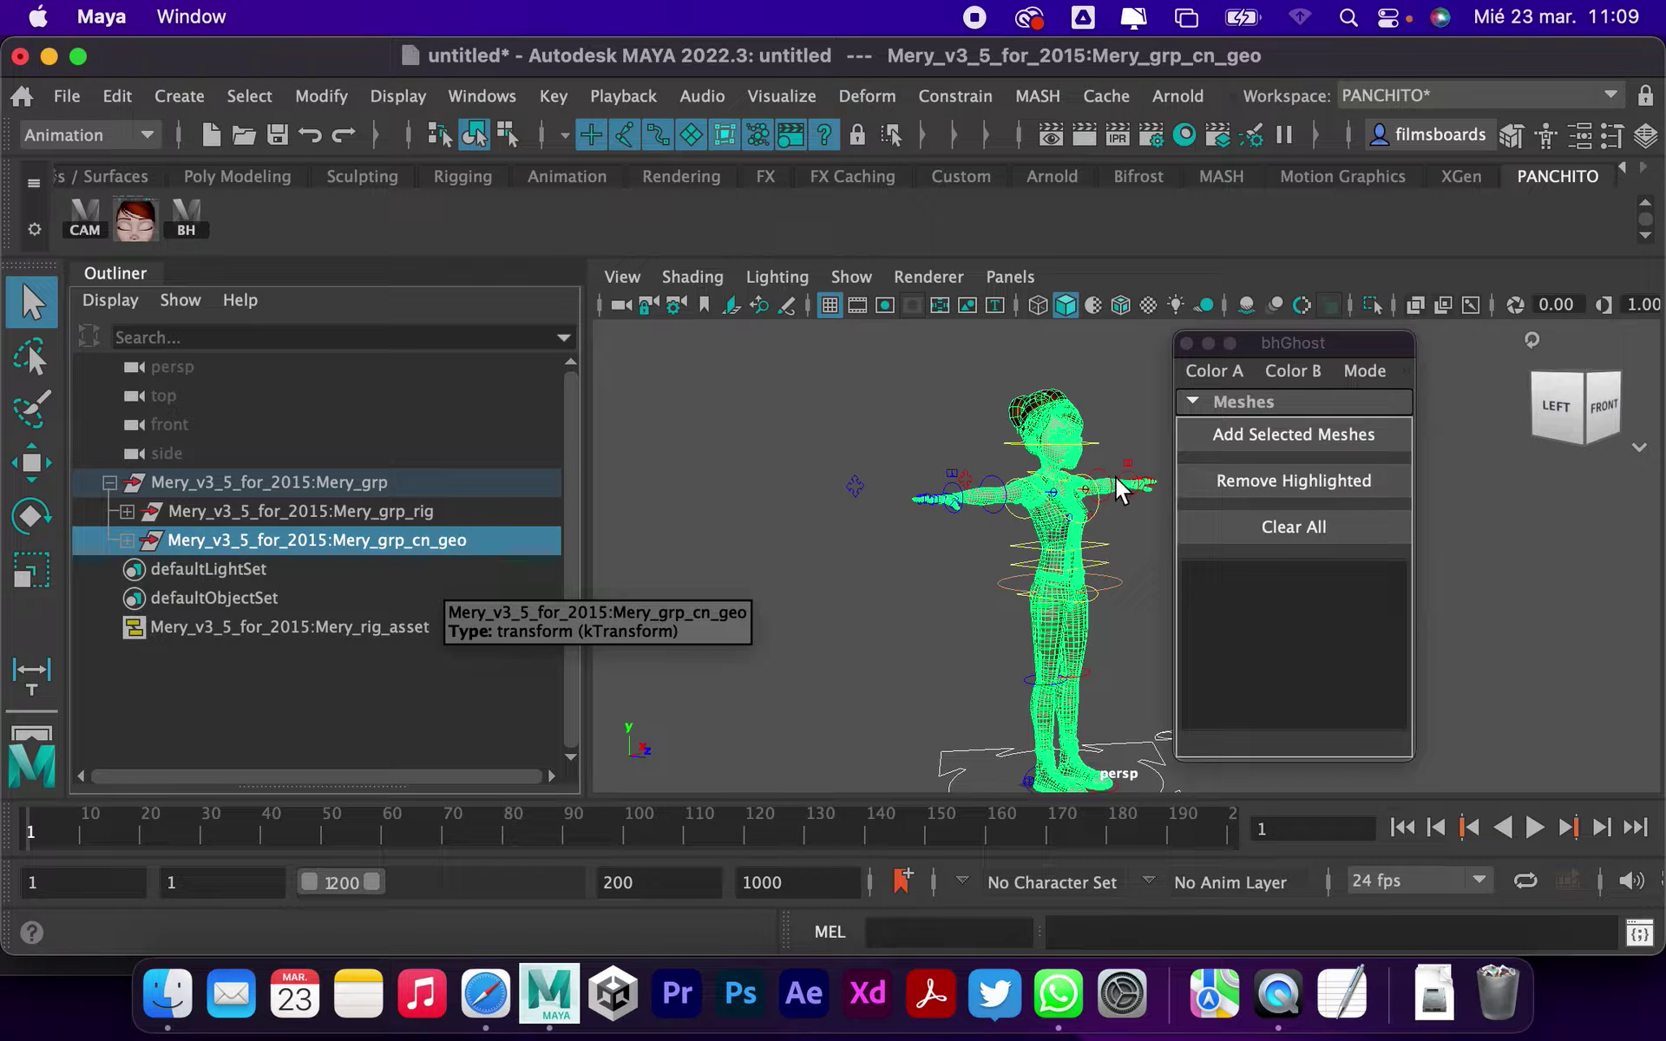
{"action": "left_click", "coordinate": [127, 539]}
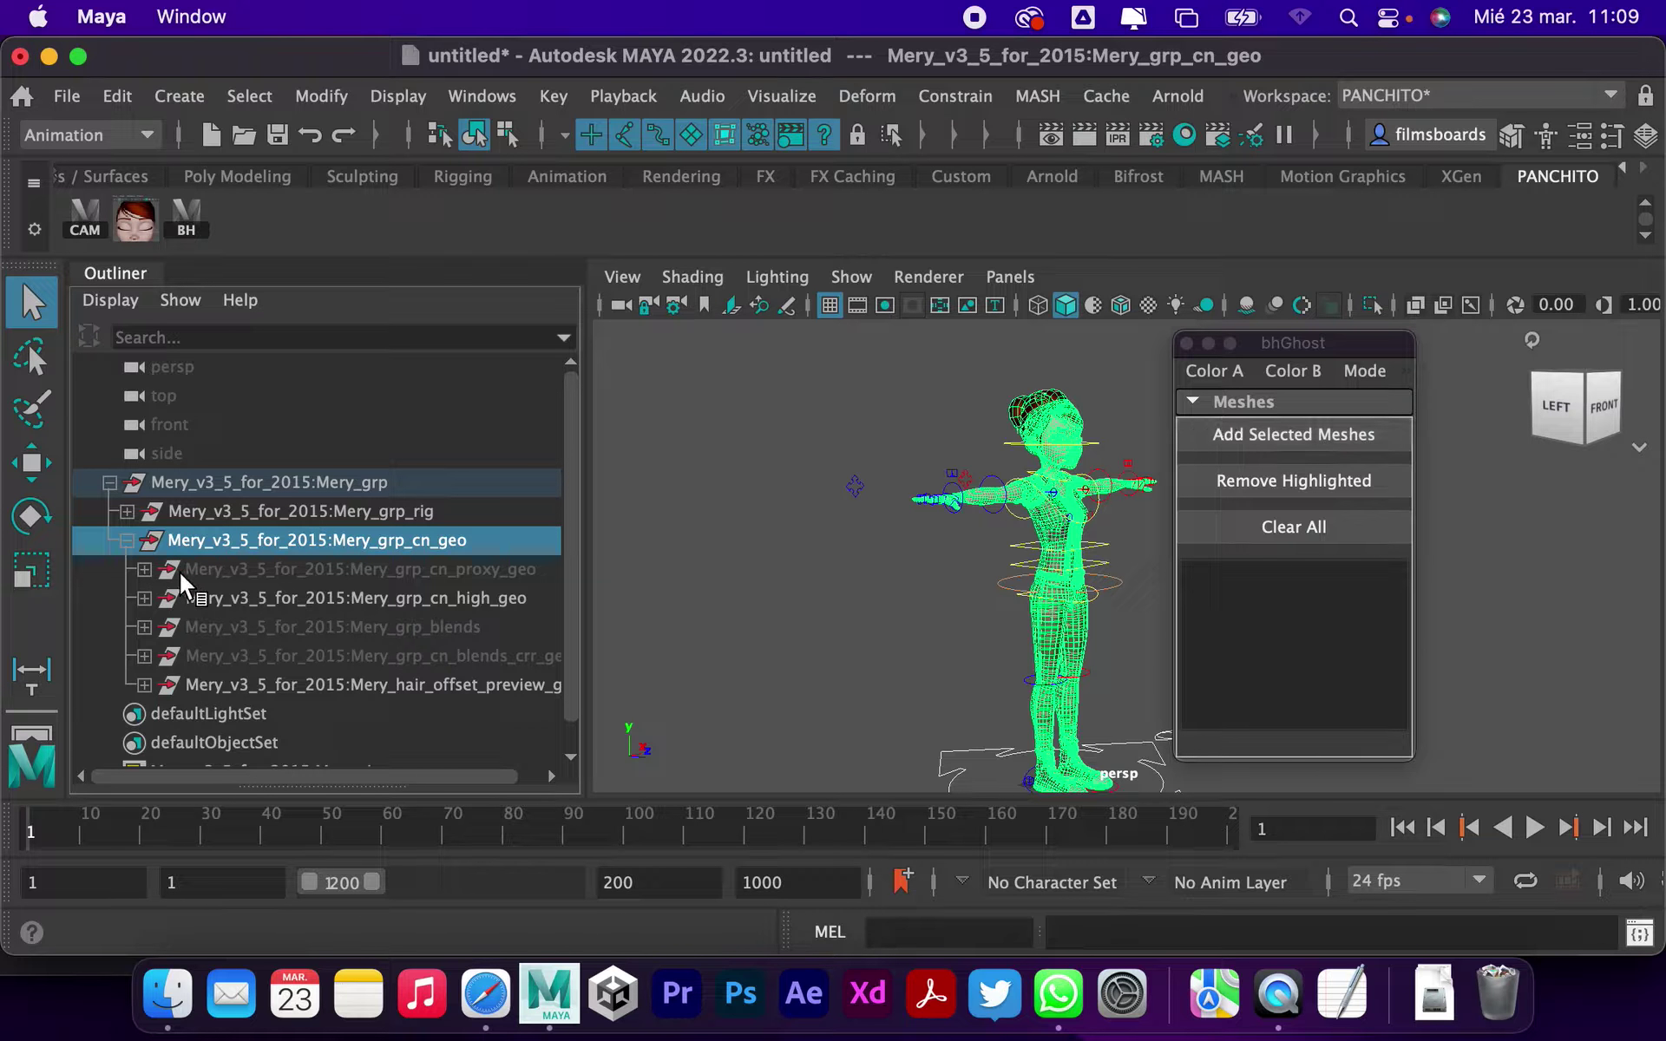
Step: Expand Mery_grp_cn_high_geo, select Mery_geo_cn_body, and nudge bhGhost beside the character
{"action": "middle_click_drag", "start_coordinate": [181, 570], "coordinate": [283, 694]}
{"action": "left_click", "coordinate": [269, 599]}
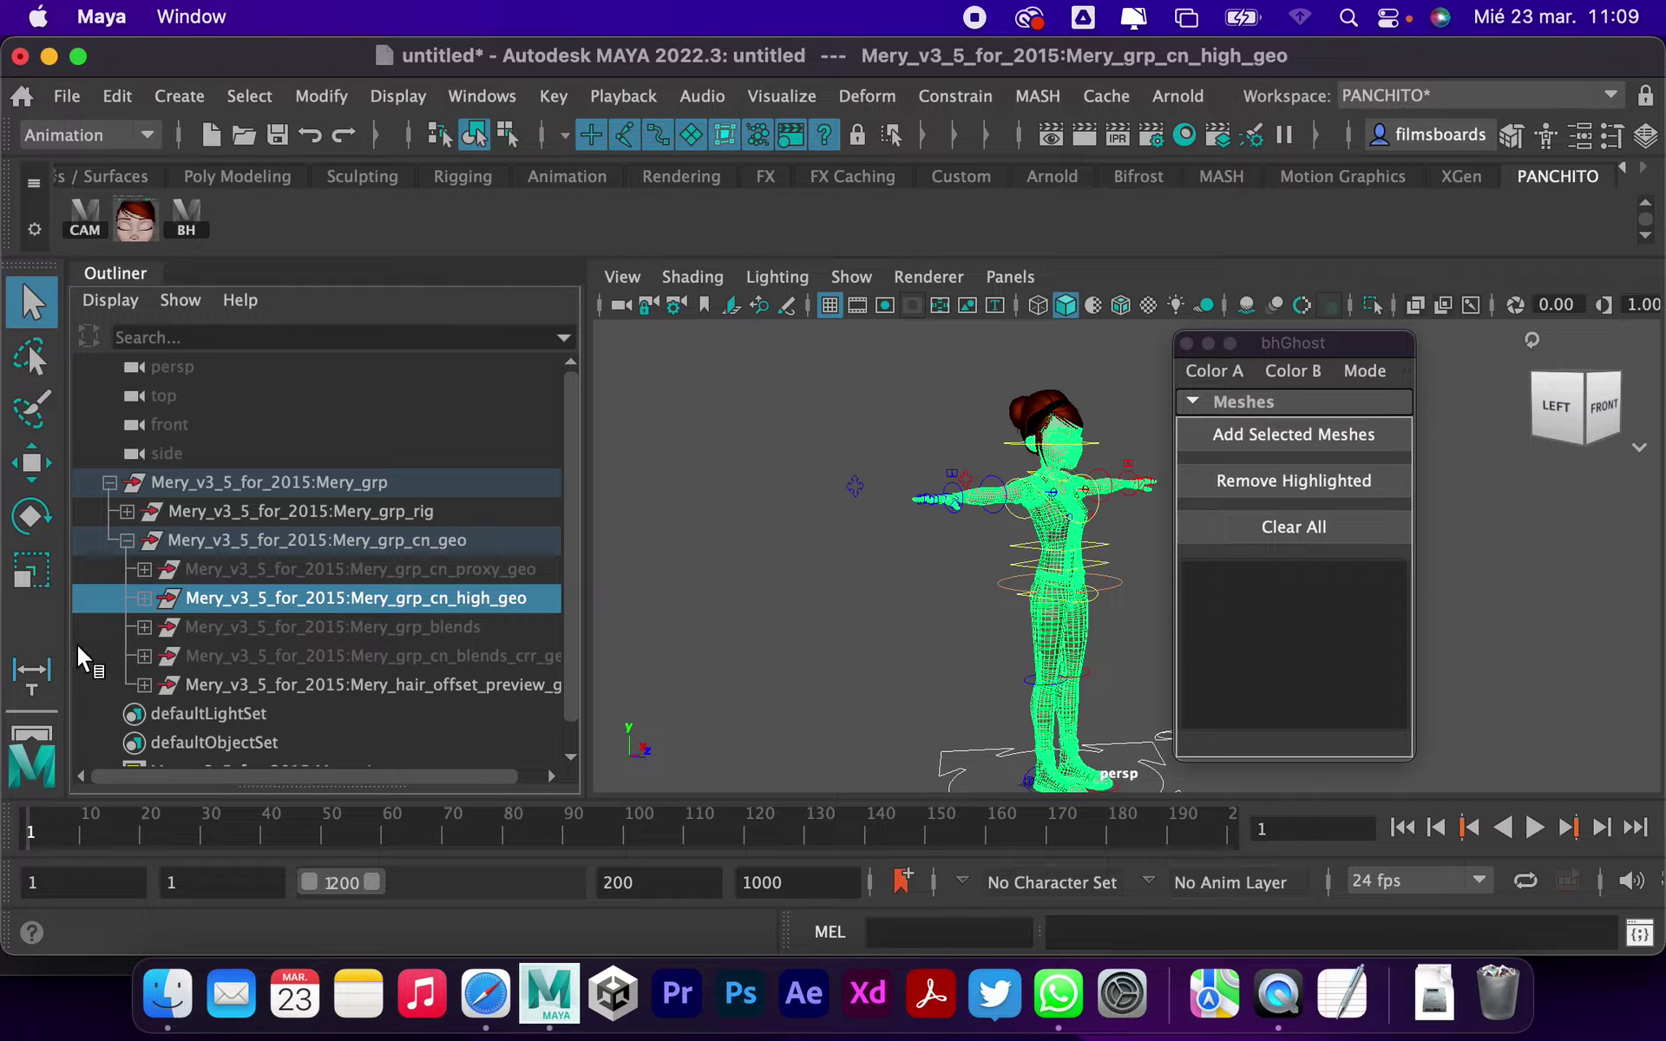
{"action": "left_click", "coordinate": [144, 599]}
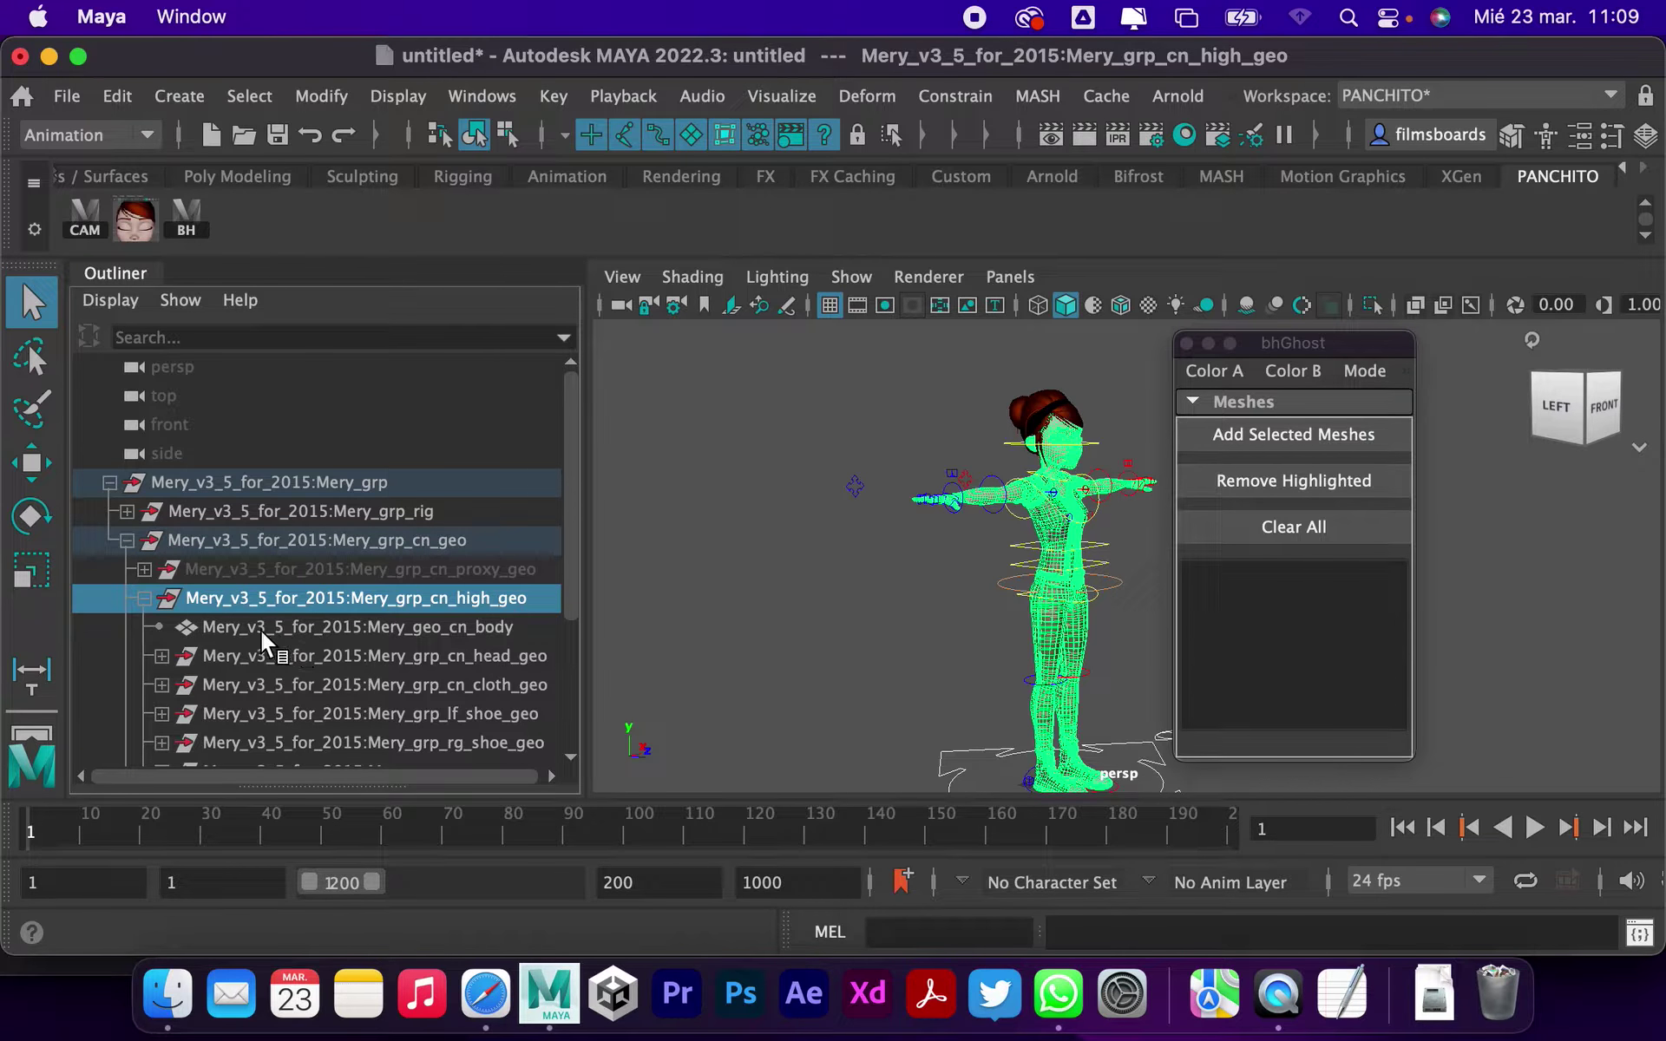
{"action": "left_click", "coordinate": [190, 630]}
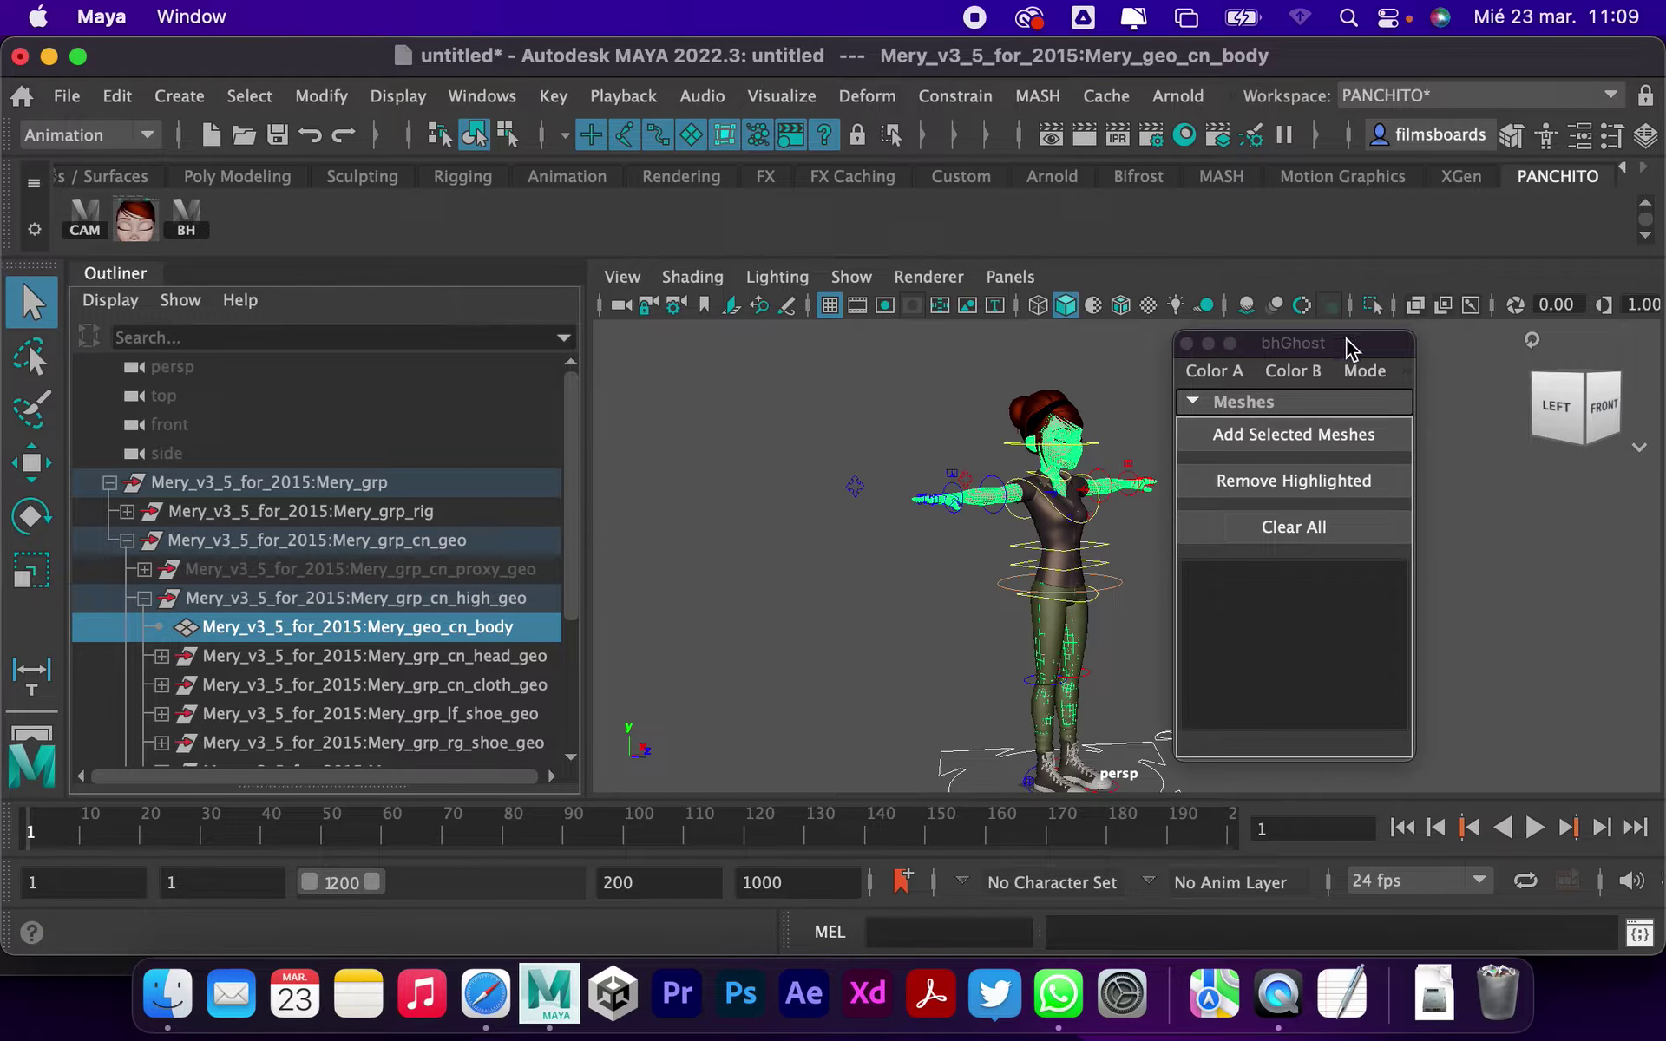
{"action": "left_click_drag", "start_coordinate": [1348, 346], "coordinate": [1390, 345]}
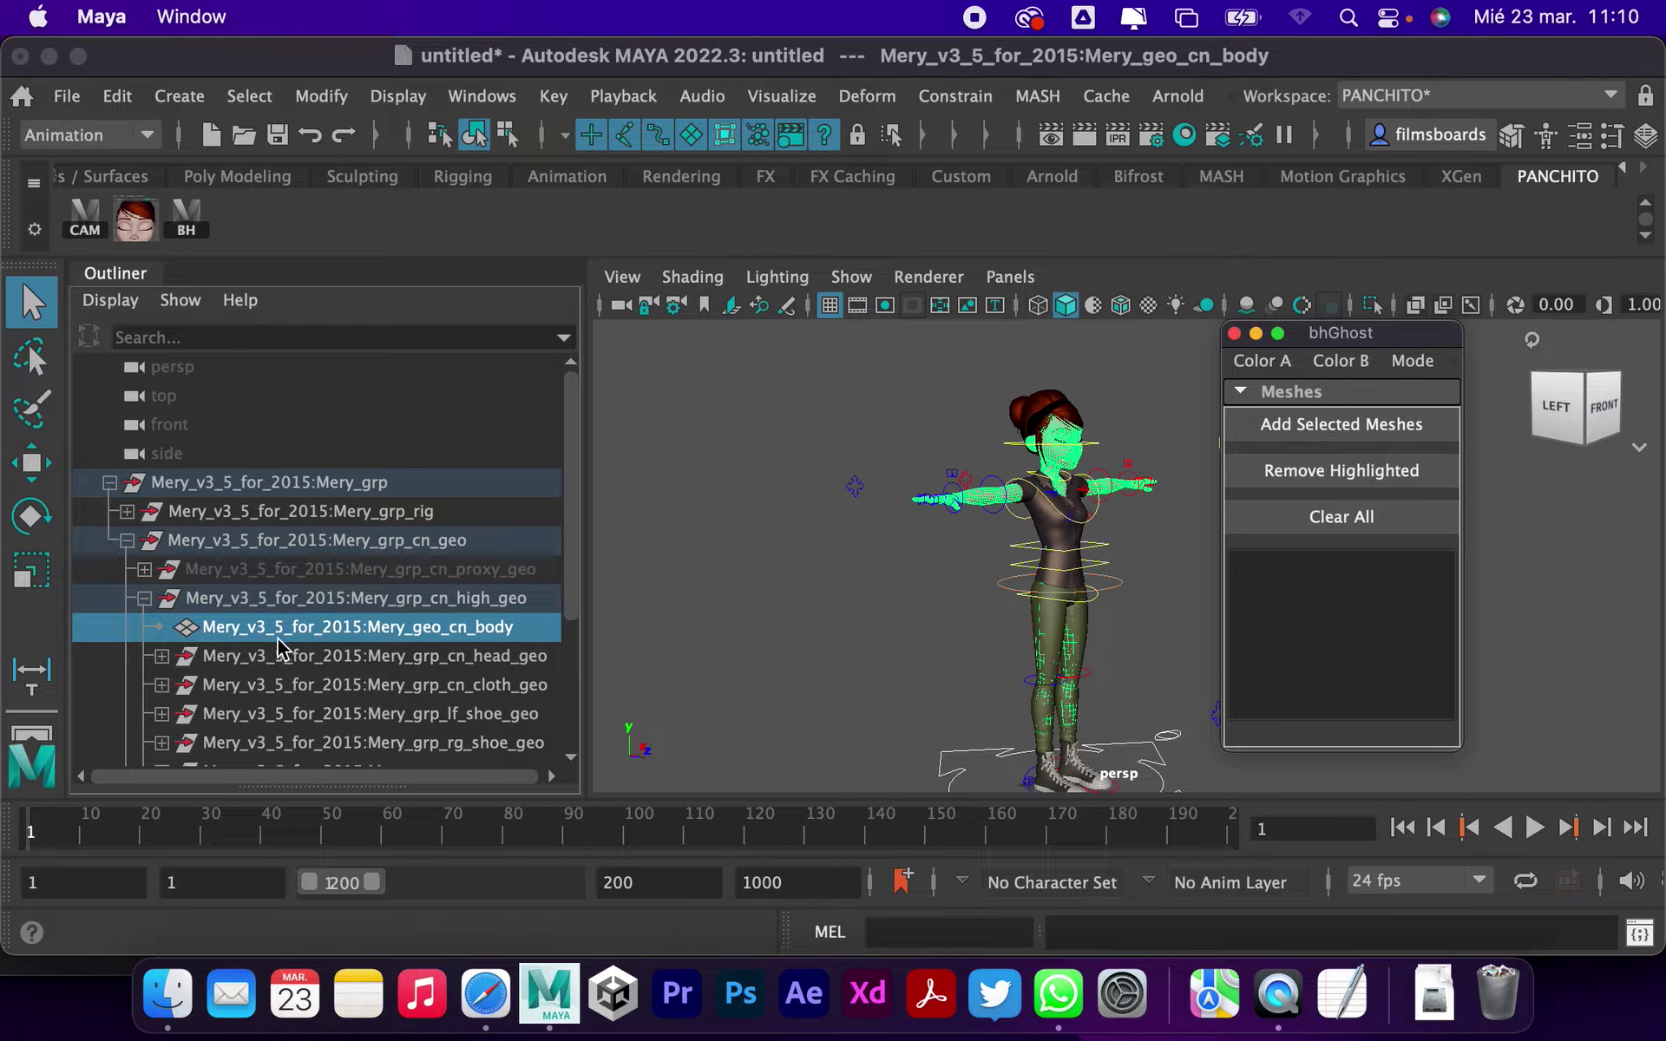
Step: Add the body mesh to the bhGhost list, then check the wraps, shoe and hair offset groups
{"action": "left_click", "coordinate": [1384, 439]}
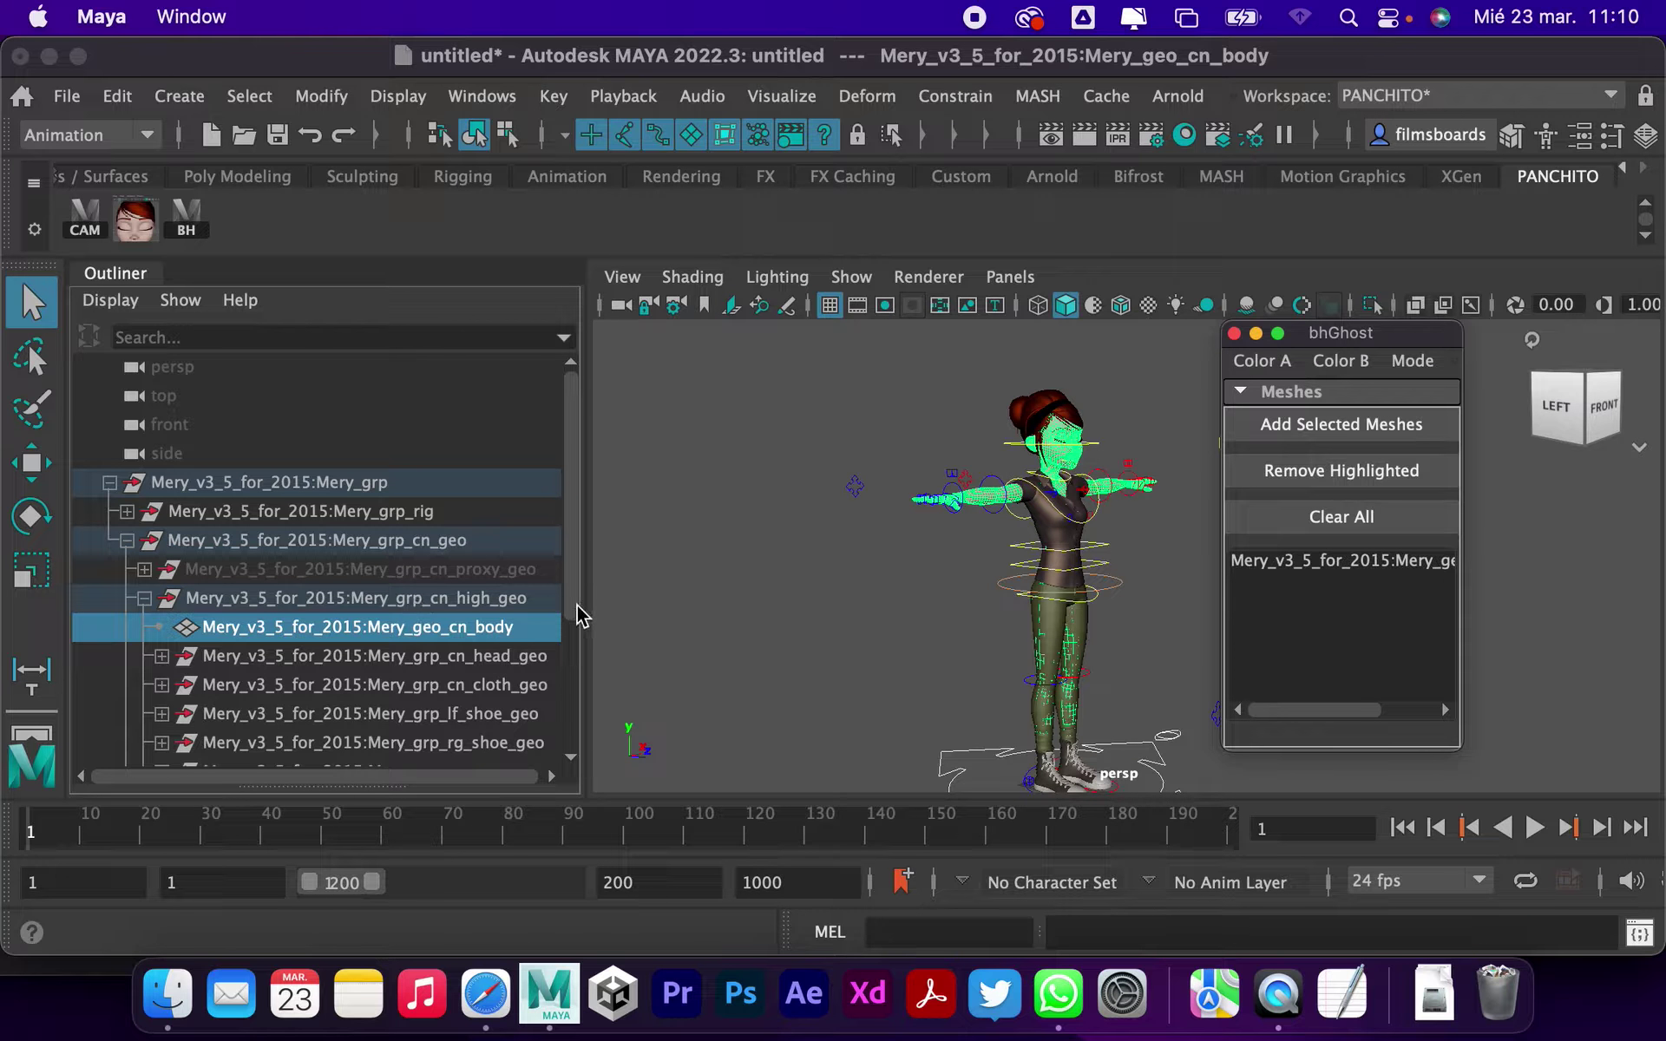
{"action": "left_click_drag", "start_coordinate": [573, 603], "coordinate": [571, 642]}
{"action": "left_click", "coordinate": [475, 691]}
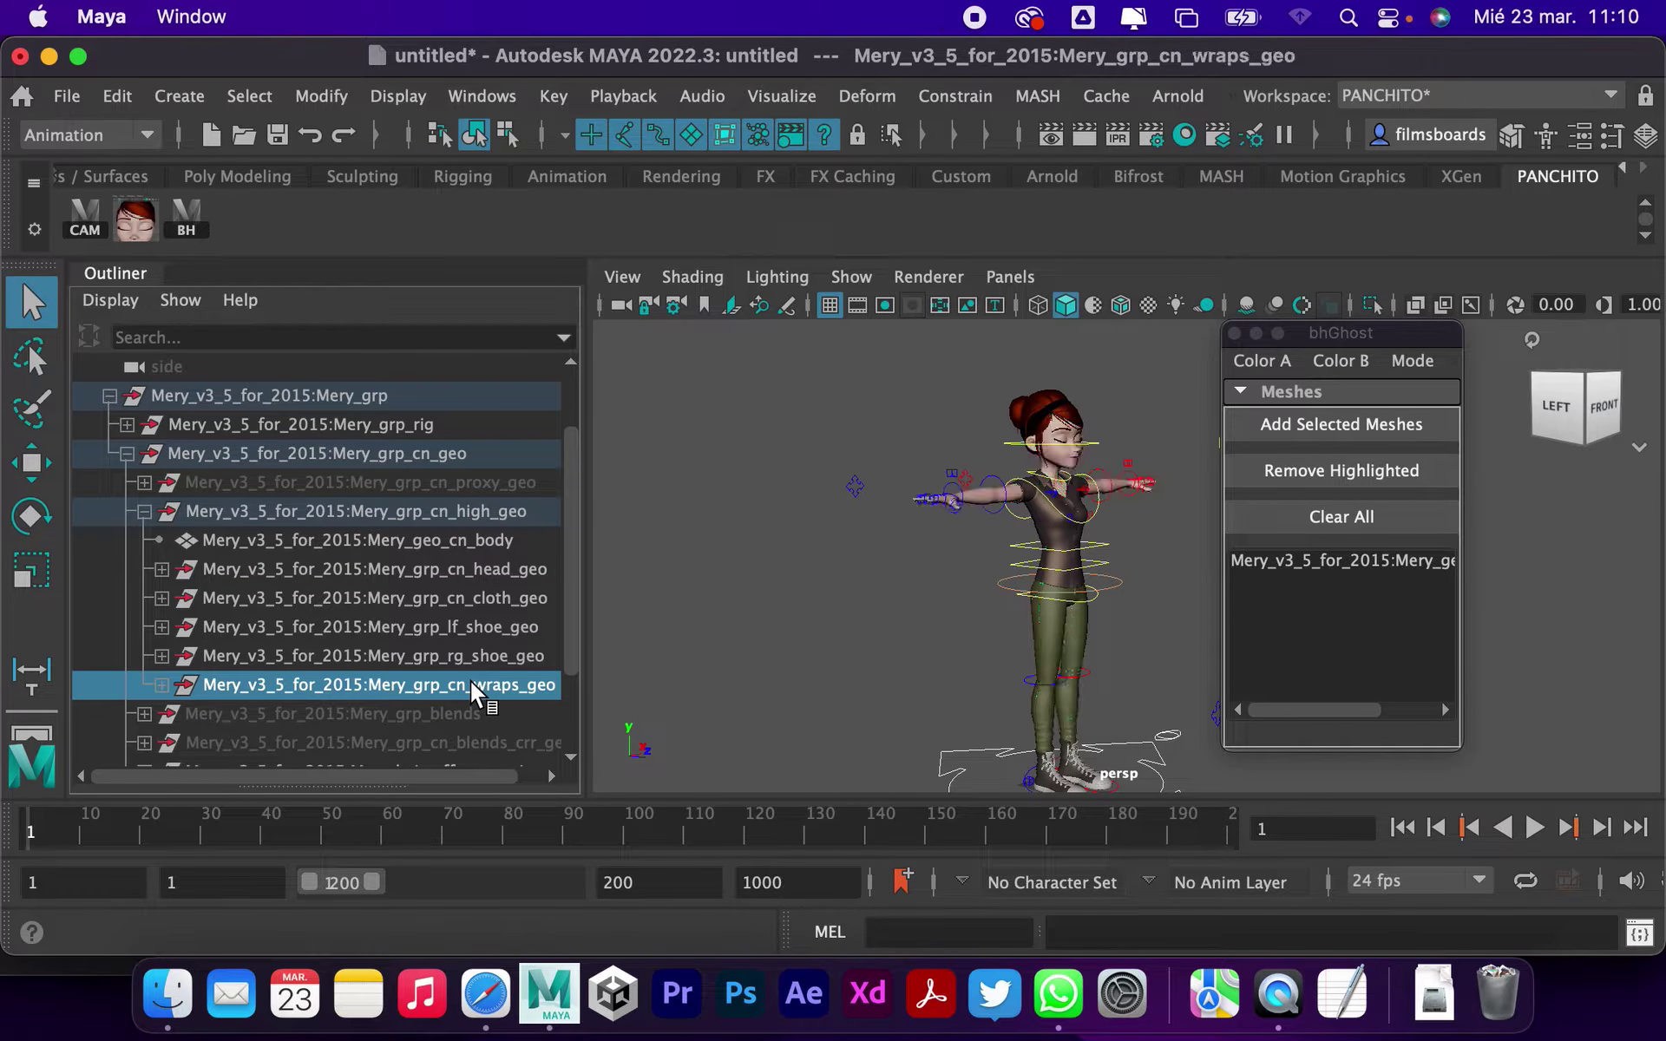
{"action": "left_click", "coordinate": [447, 660]}
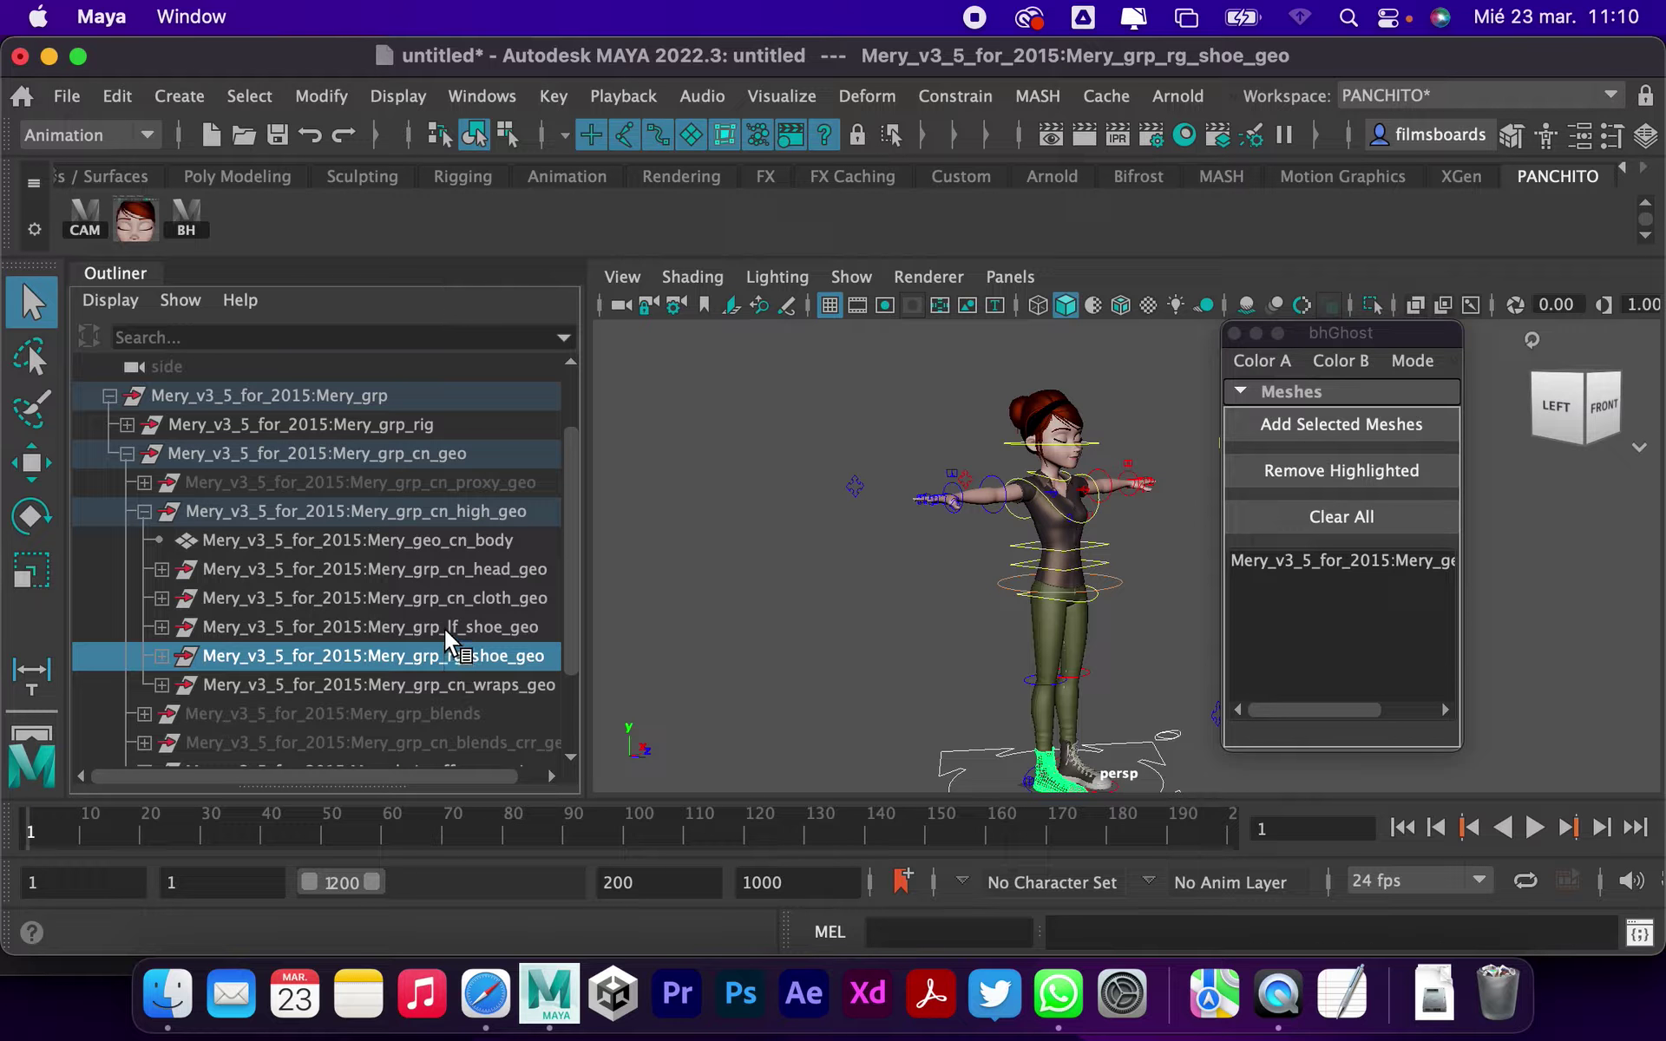
{"action": "left_click", "coordinate": [447, 637]}
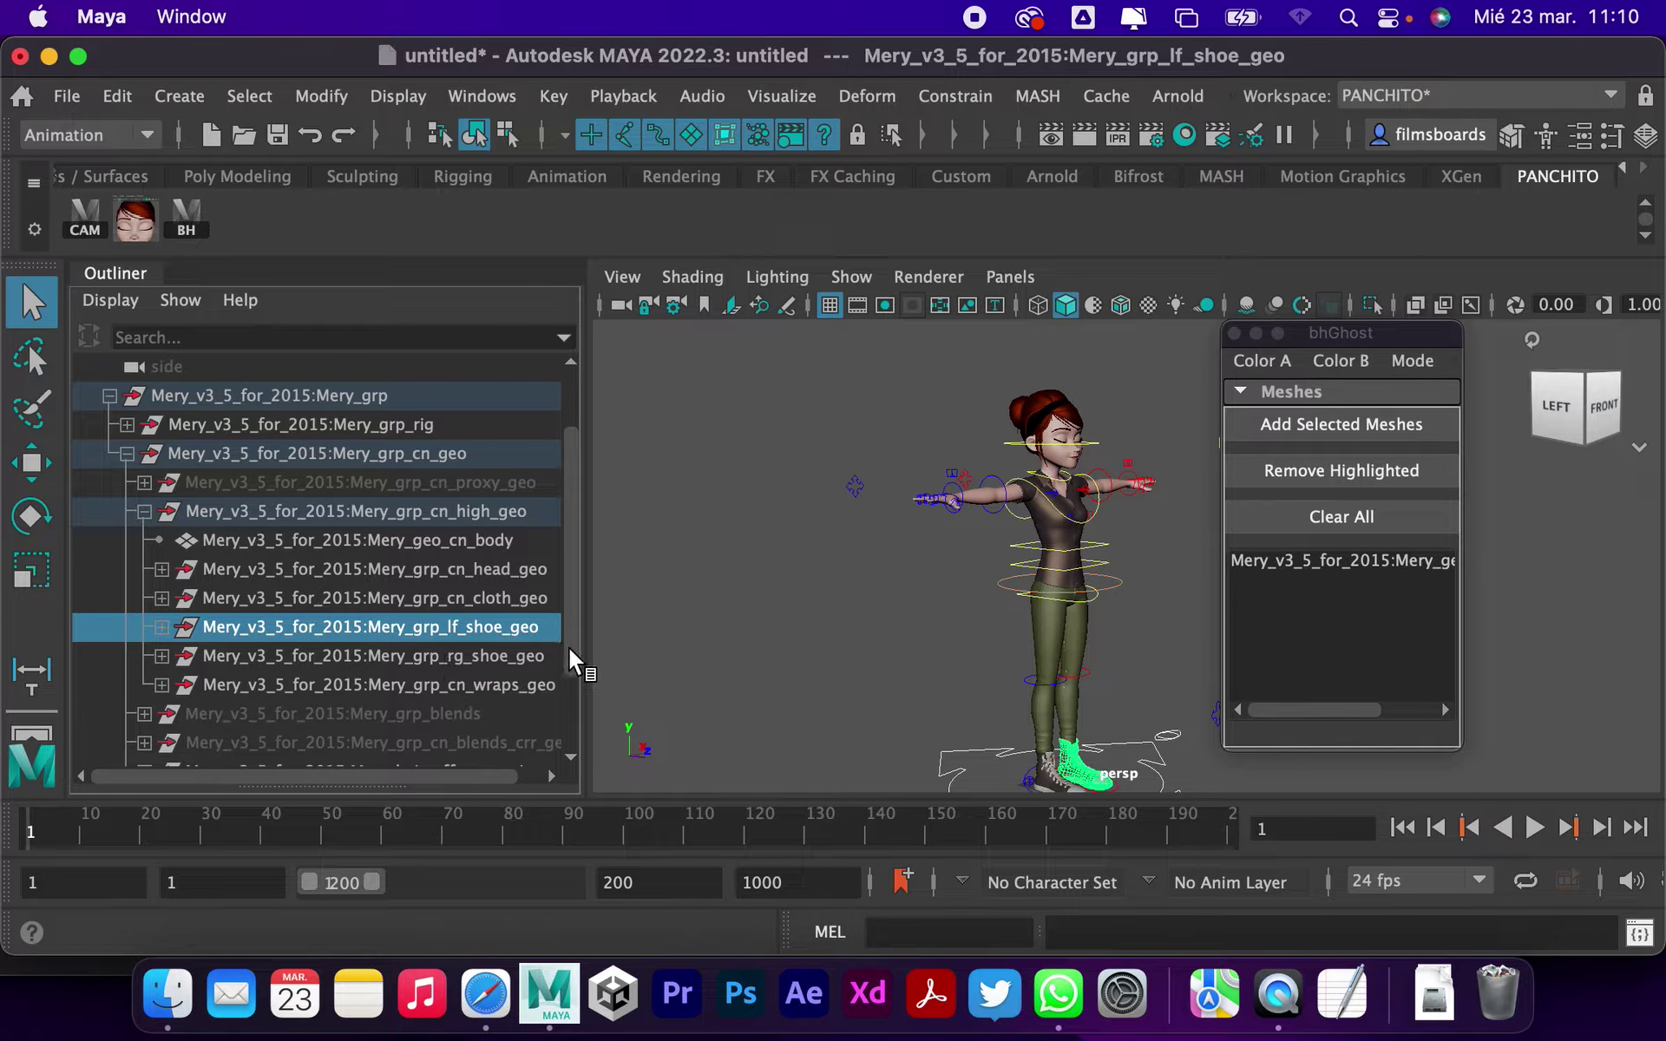
{"action": "left_click_drag", "start_coordinate": [573, 651], "coordinate": [581, 699]}
{"action": "left_click", "coordinate": [478, 692]}
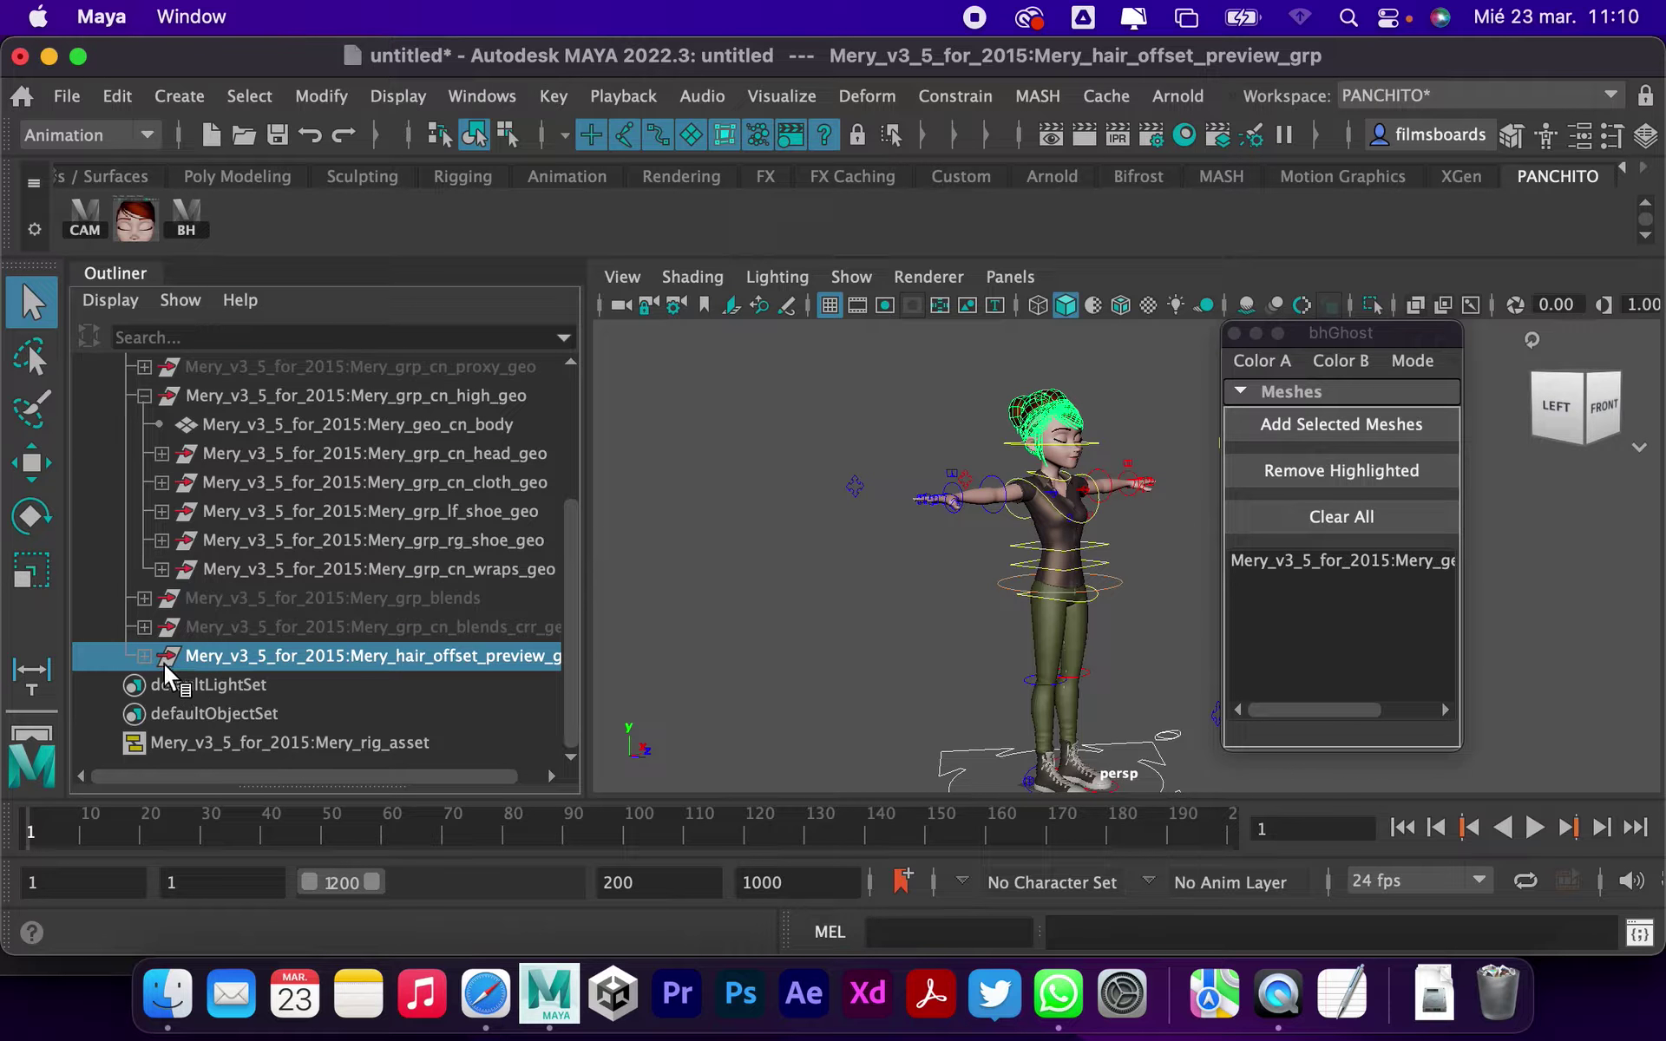
Step: Select the hair preview meshes through geo_24 and add them to the ghost list
{"action": "left_click", "coordinate": [163, 685]}
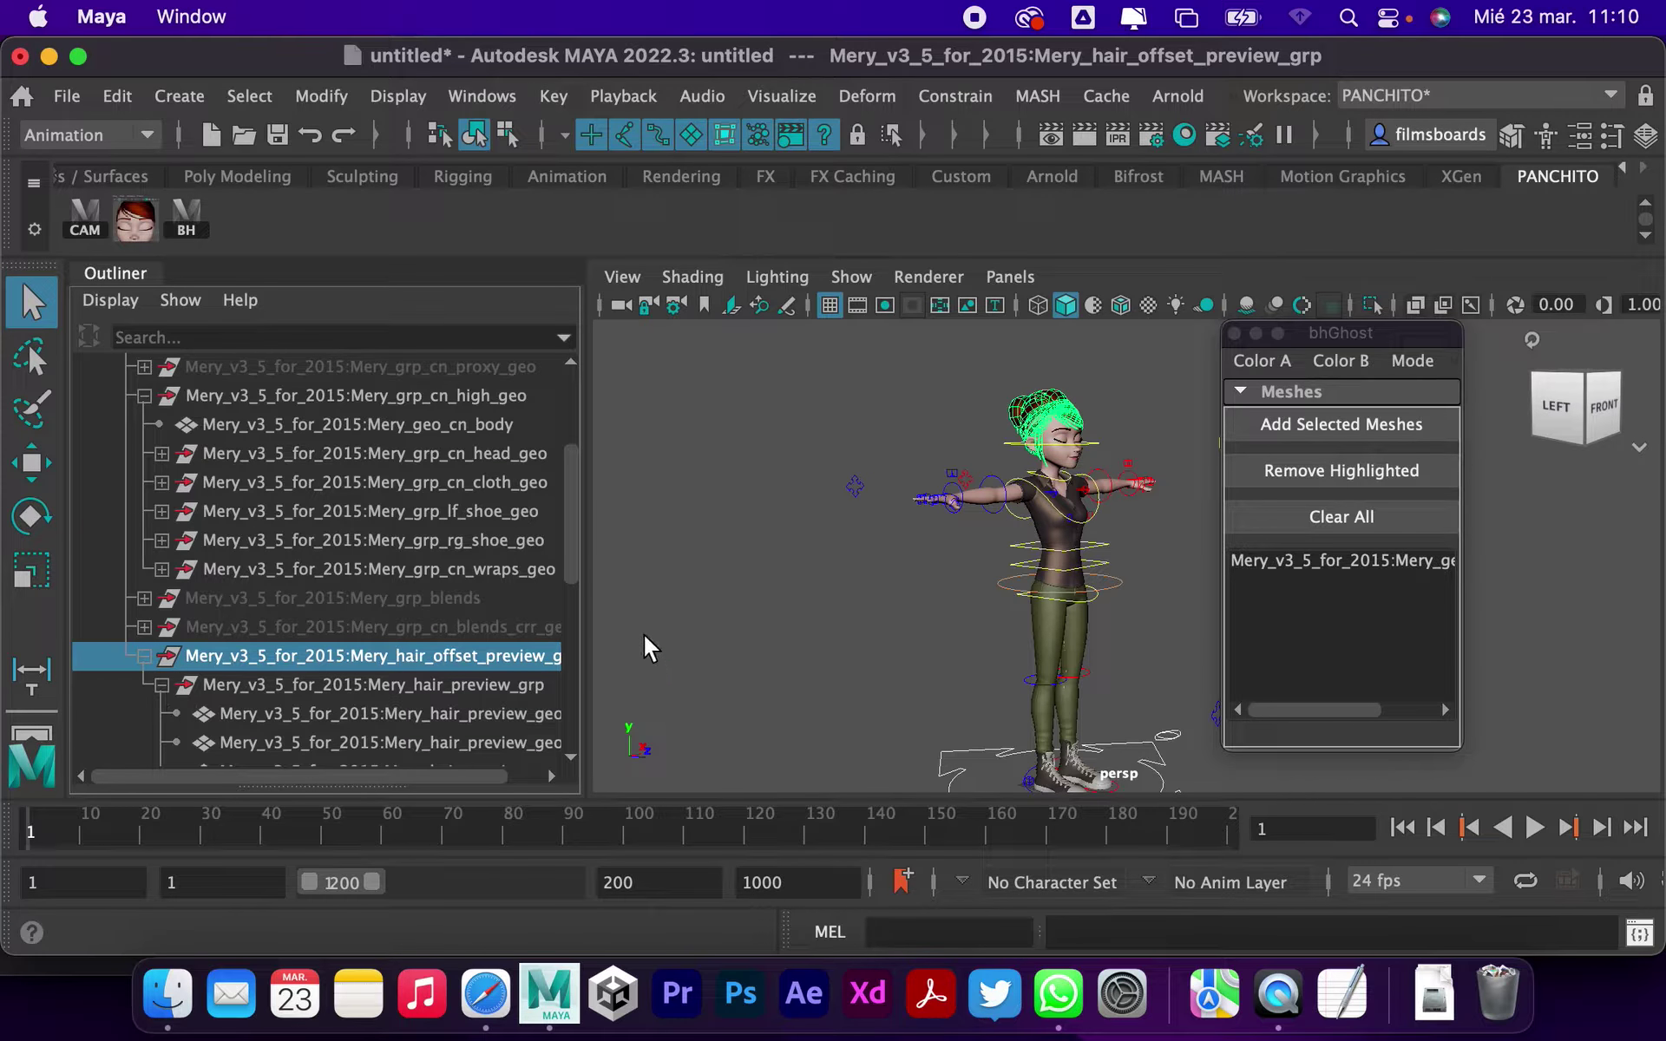
{"action": "left_click_drag", "start_coordinate": [573, 563], "coordinate": [570, 640]}
{"action": "left_click", "coordinate": [383, 483]}
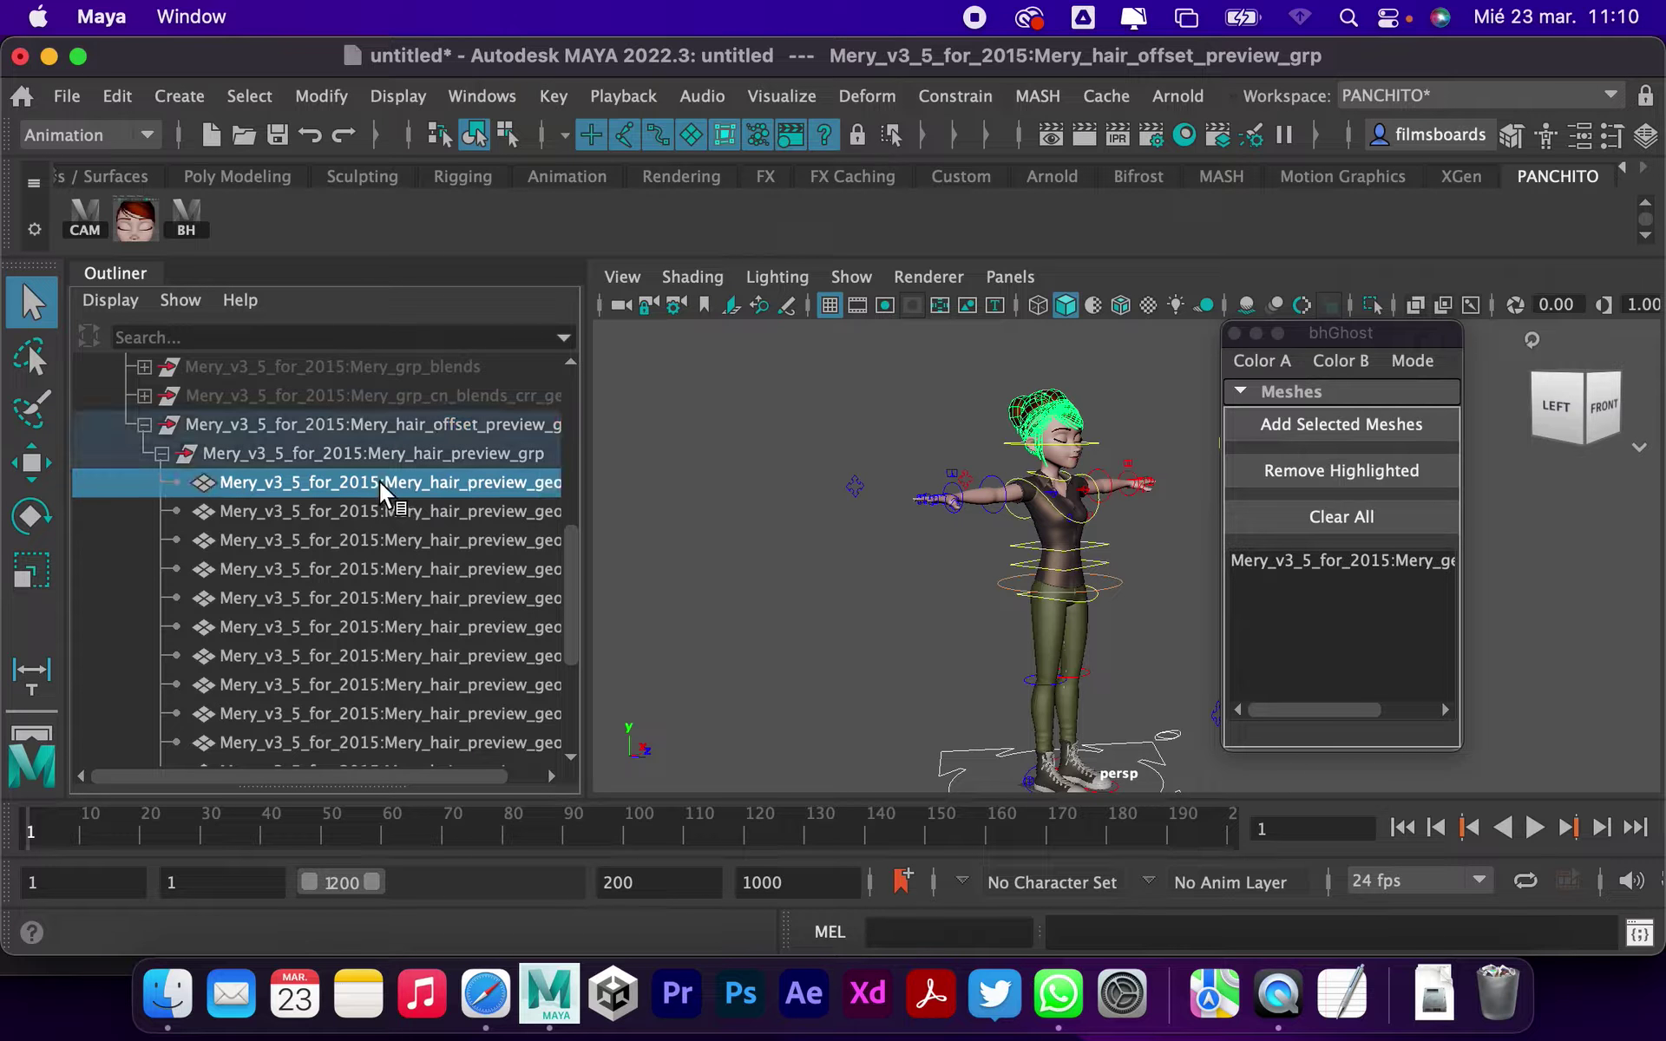
{"action": "left_click_drag", "start_coordinate": [571, 564], "coordinate": [575, 618]}
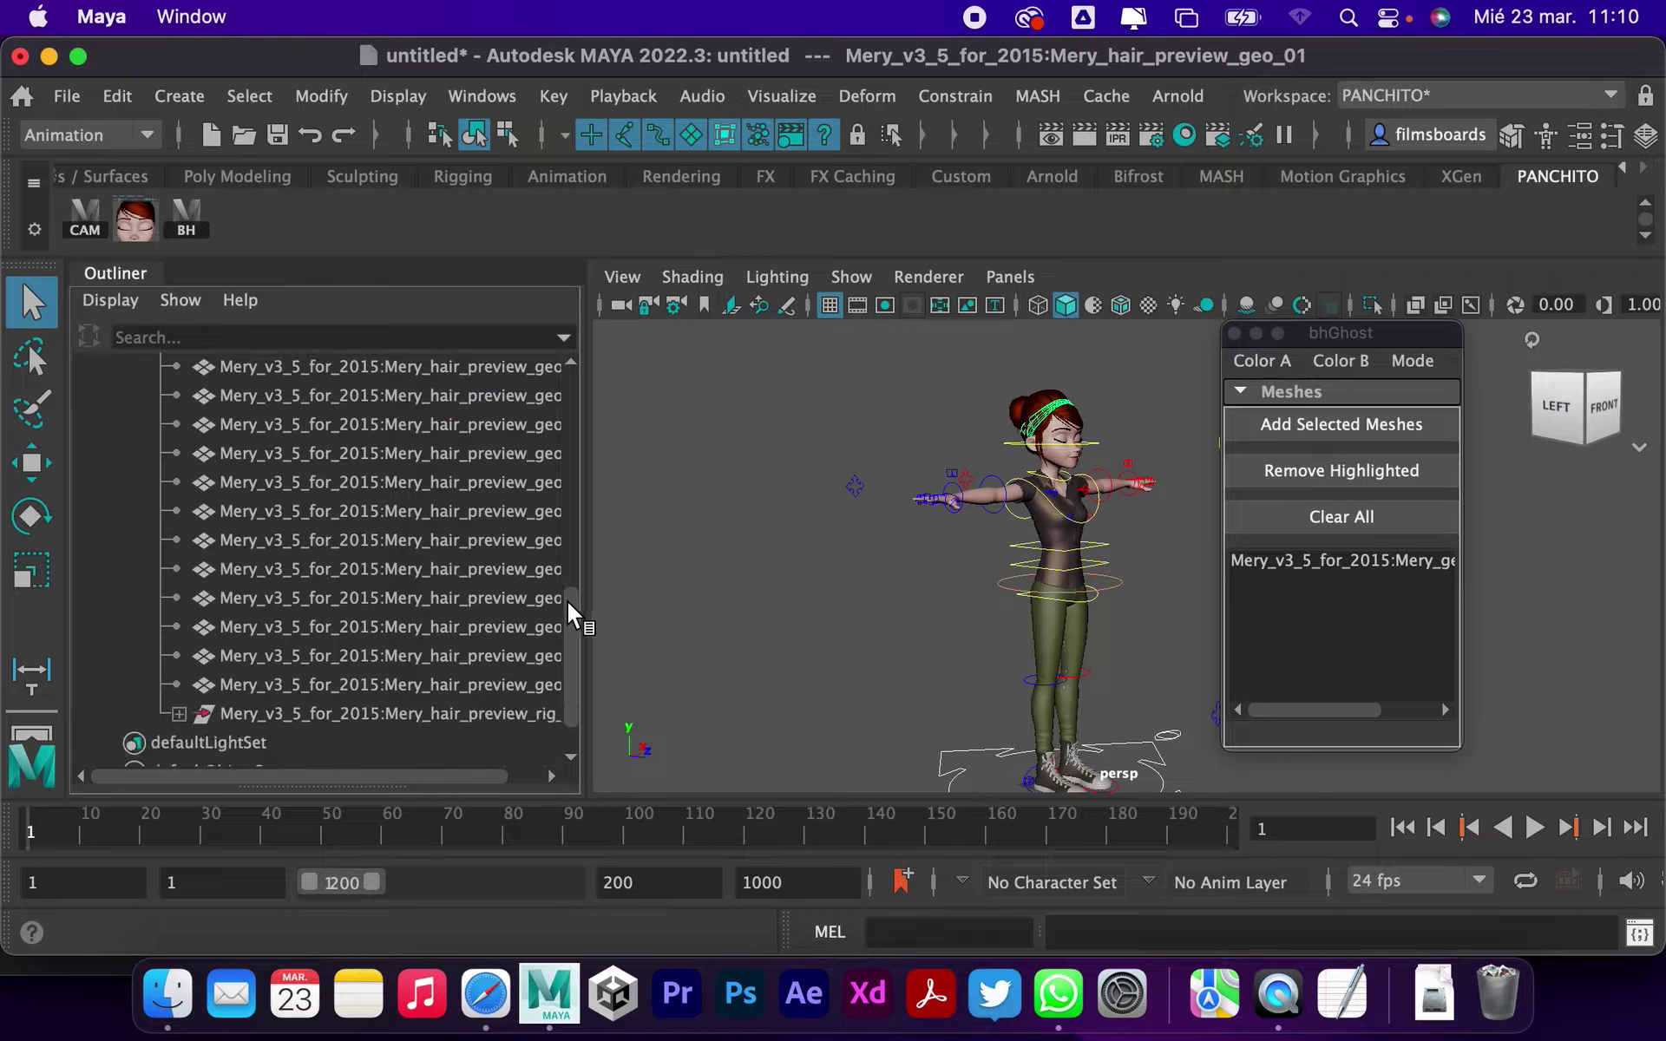
{"action": "left_click", "coordinate": [371, 681], "text": "shift"}
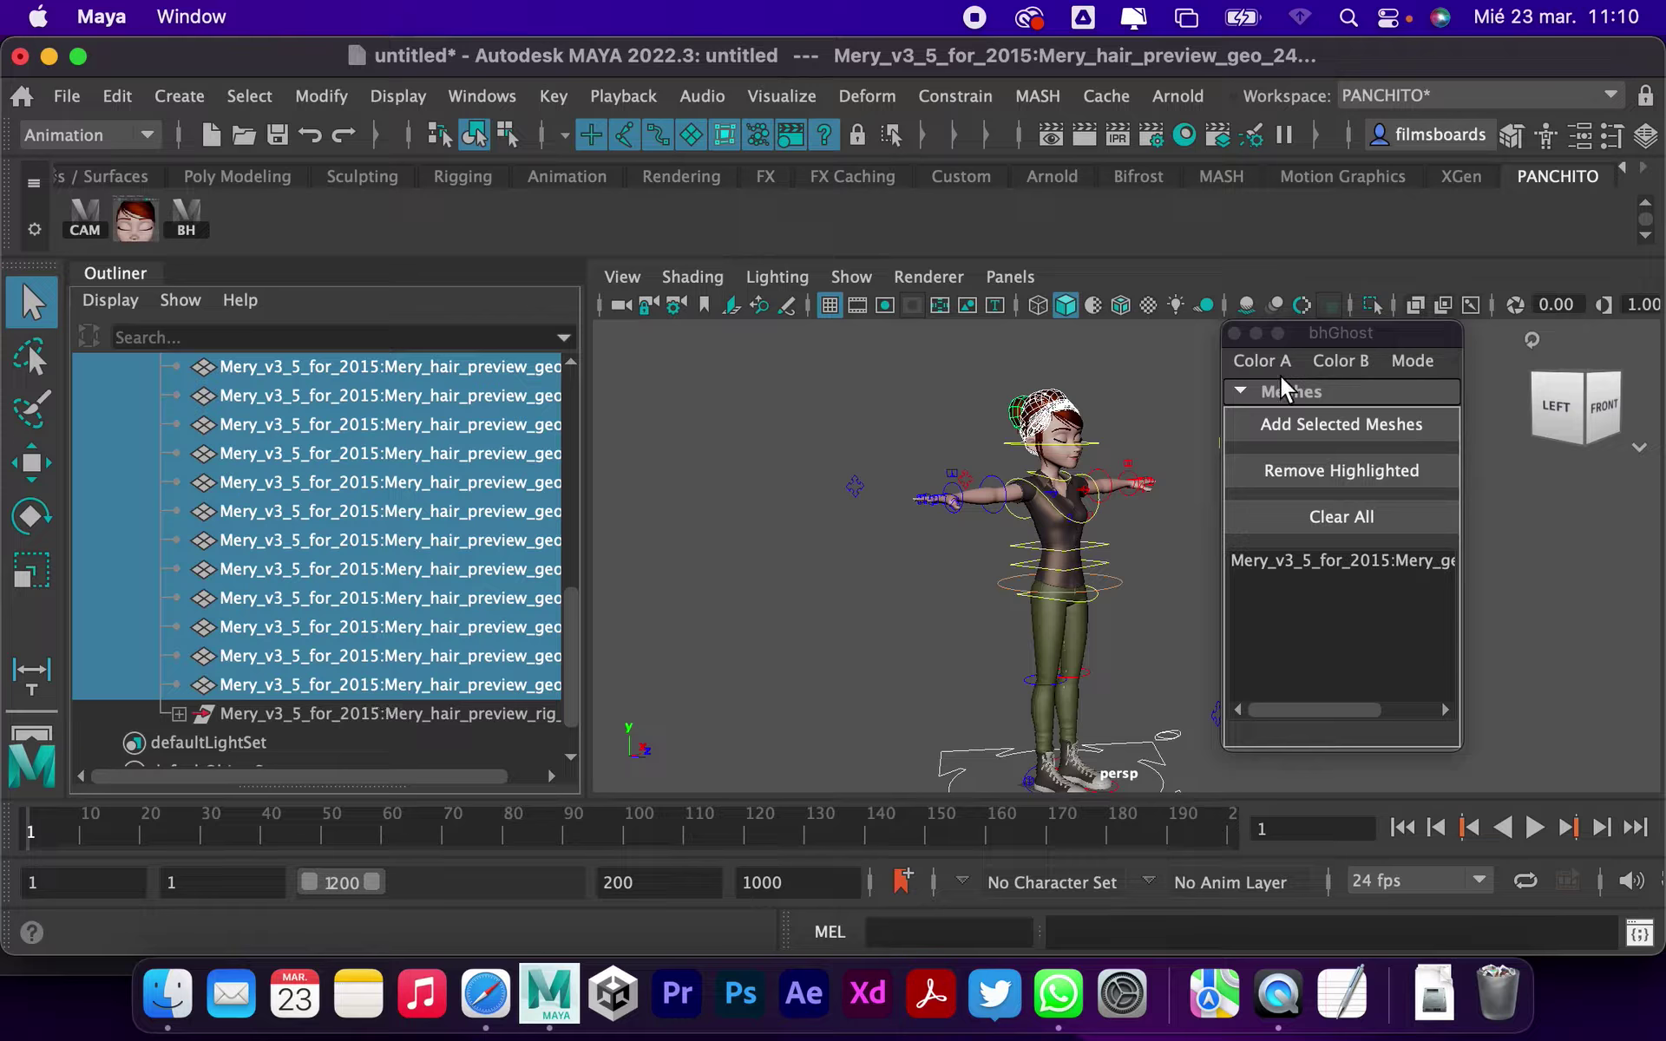
{"action": "left_click", "coordinate": [1305, 428]}
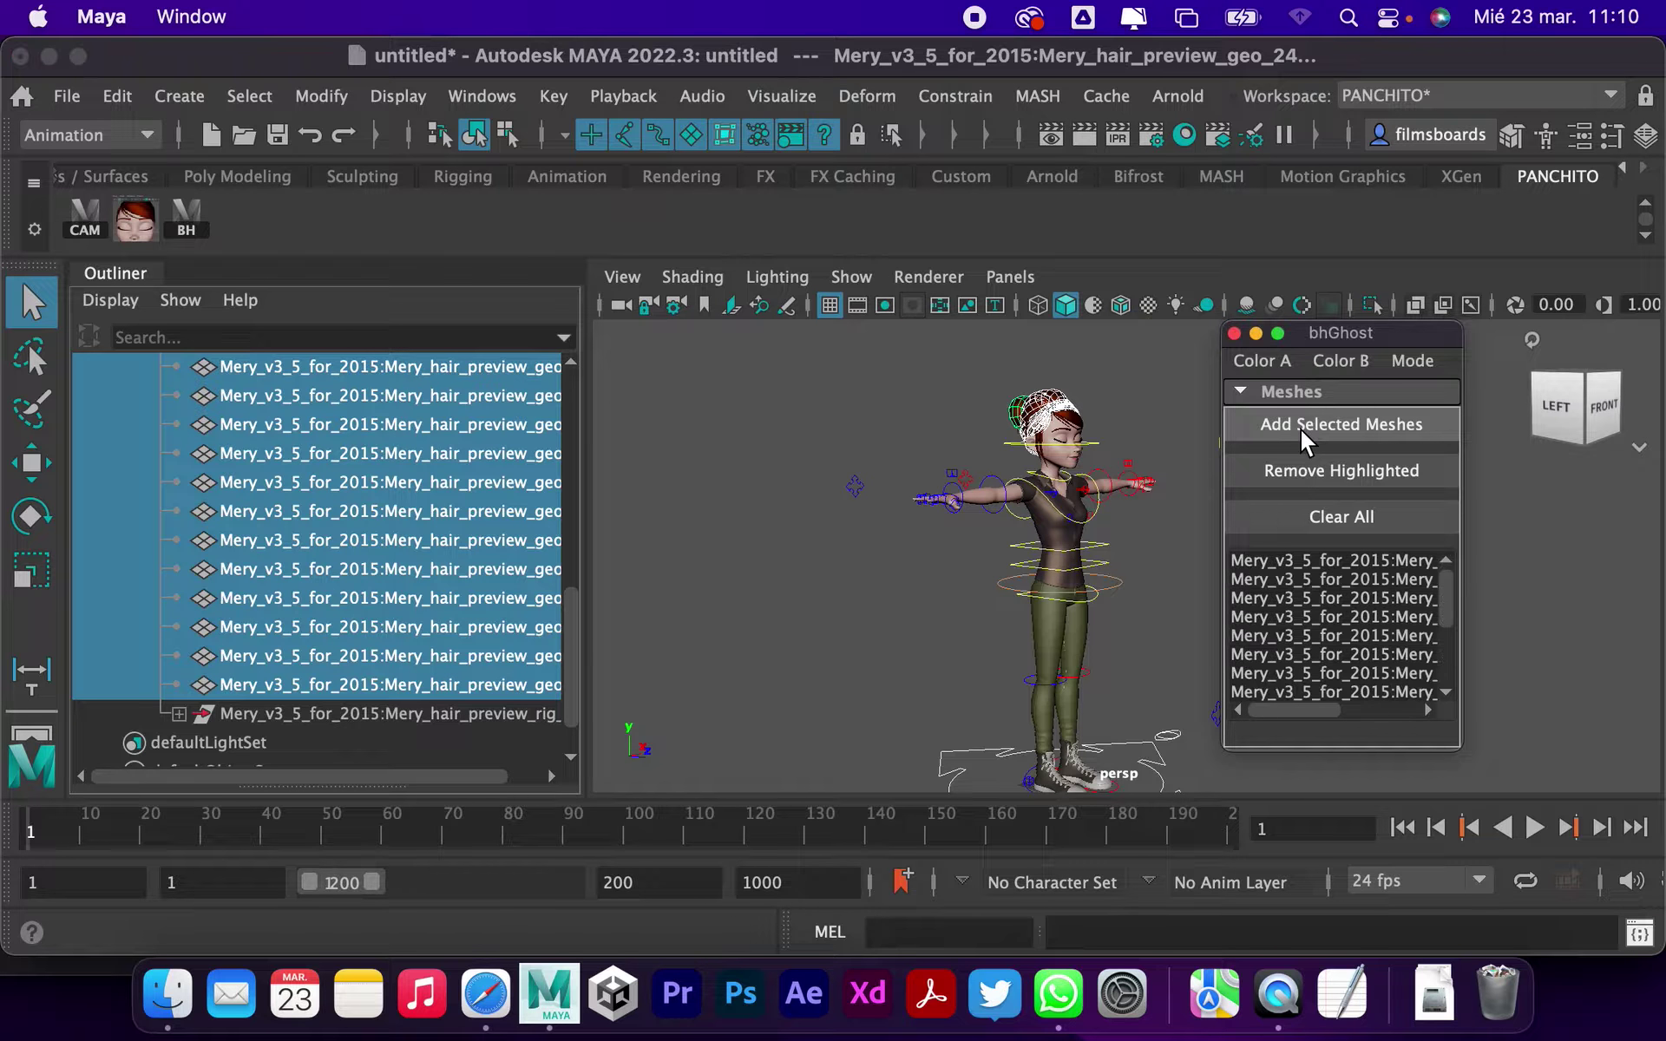
Step: Collapse the hair preview group and check the hair offset, blends, wraps and right shoe groups
{"action": "scroll", "coordinate": [576, 607], "scroll_direction": "up", "scroll_amount": 5}
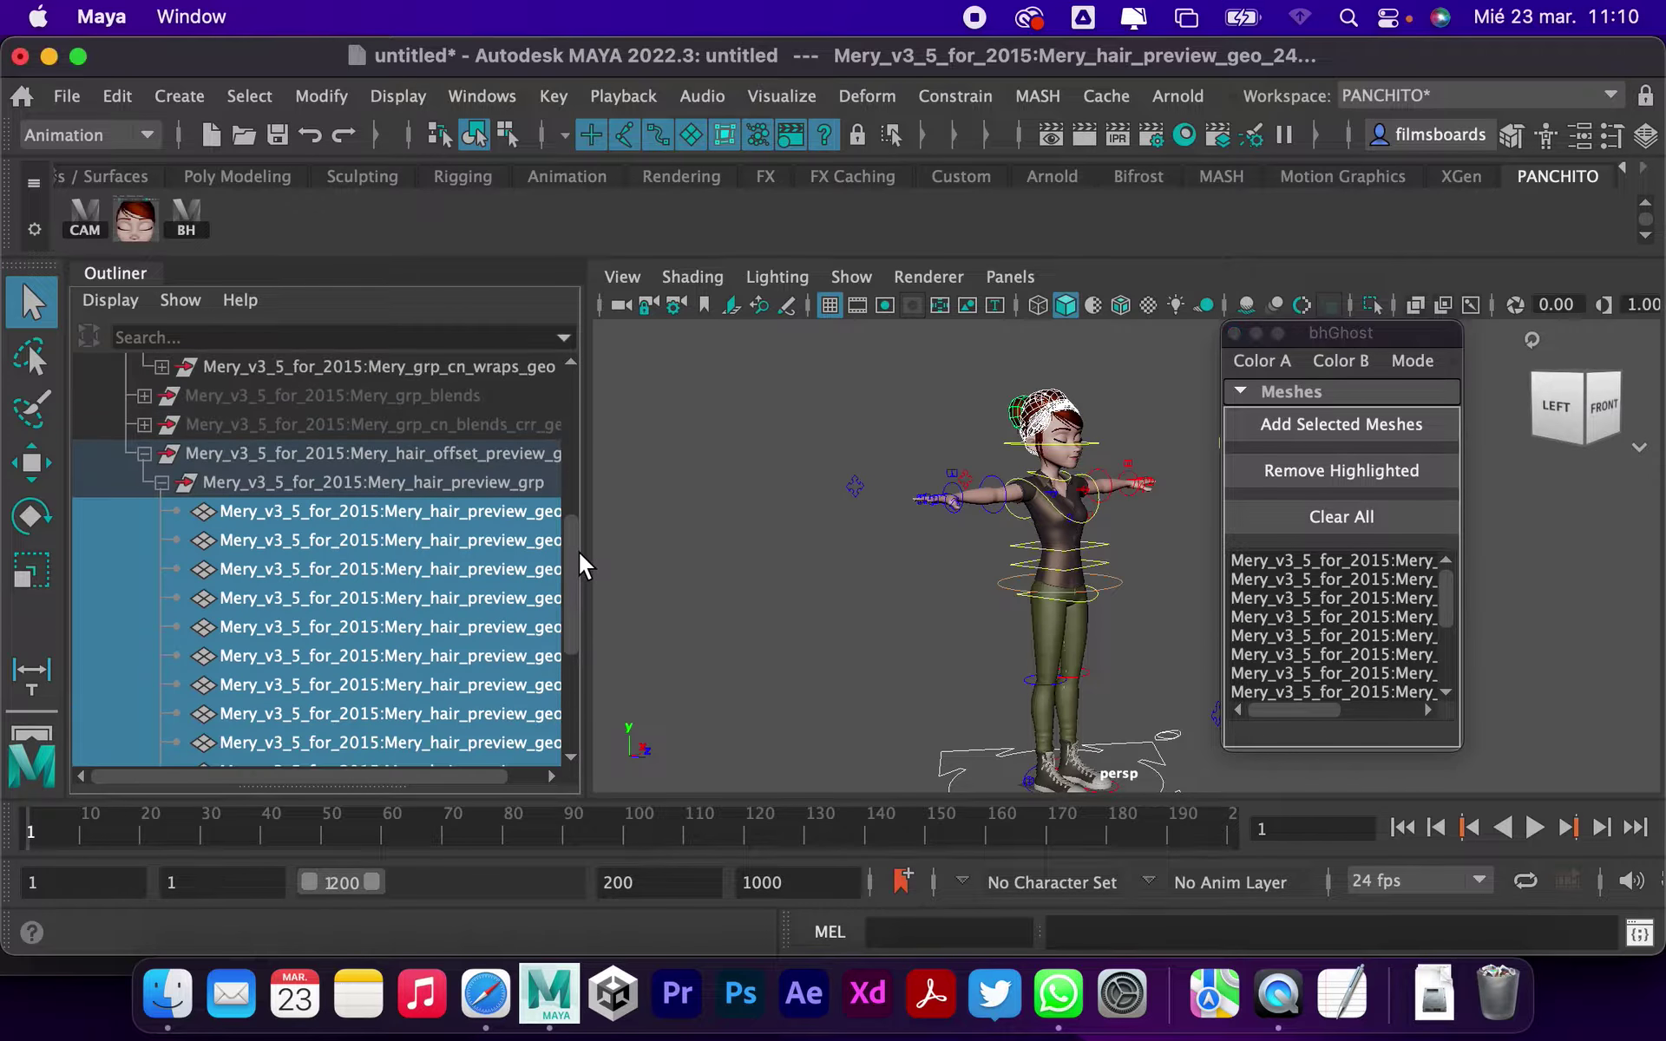
{"action": "left_click", "coordinate": [162, 511]}
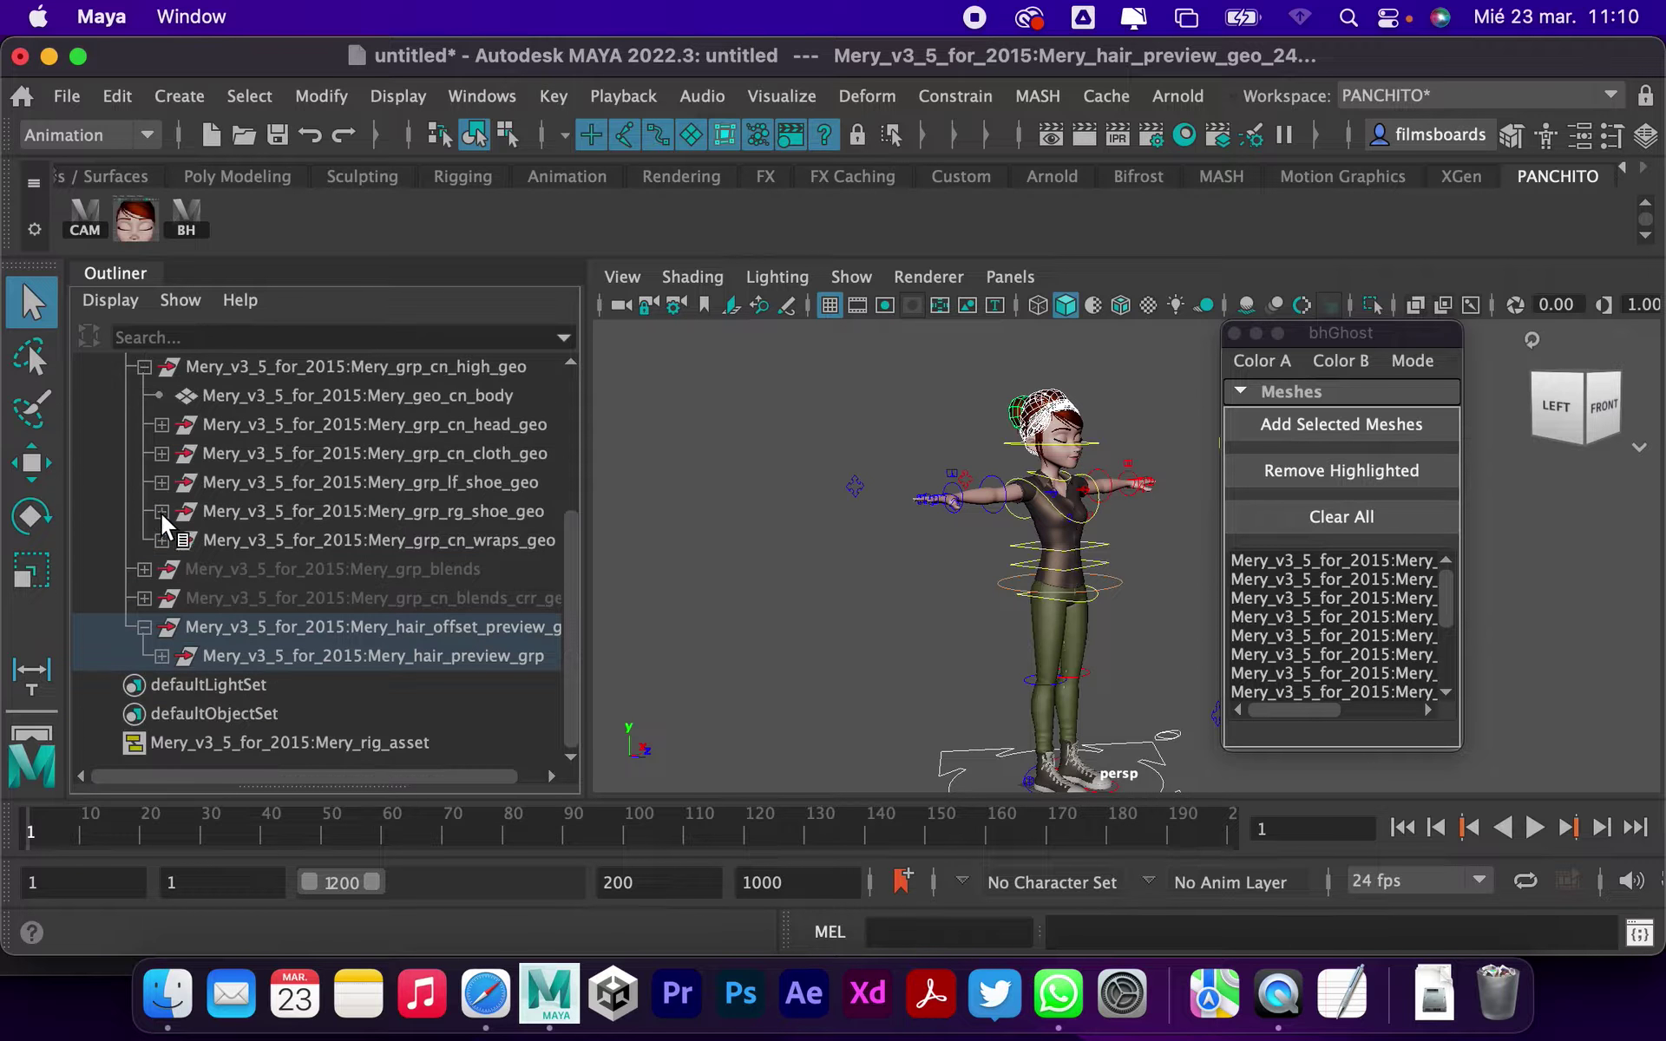
{"action": "left_click", "coordinate": [238, 630]}
{"action": "left_click", "coordinate": [231, 601]}
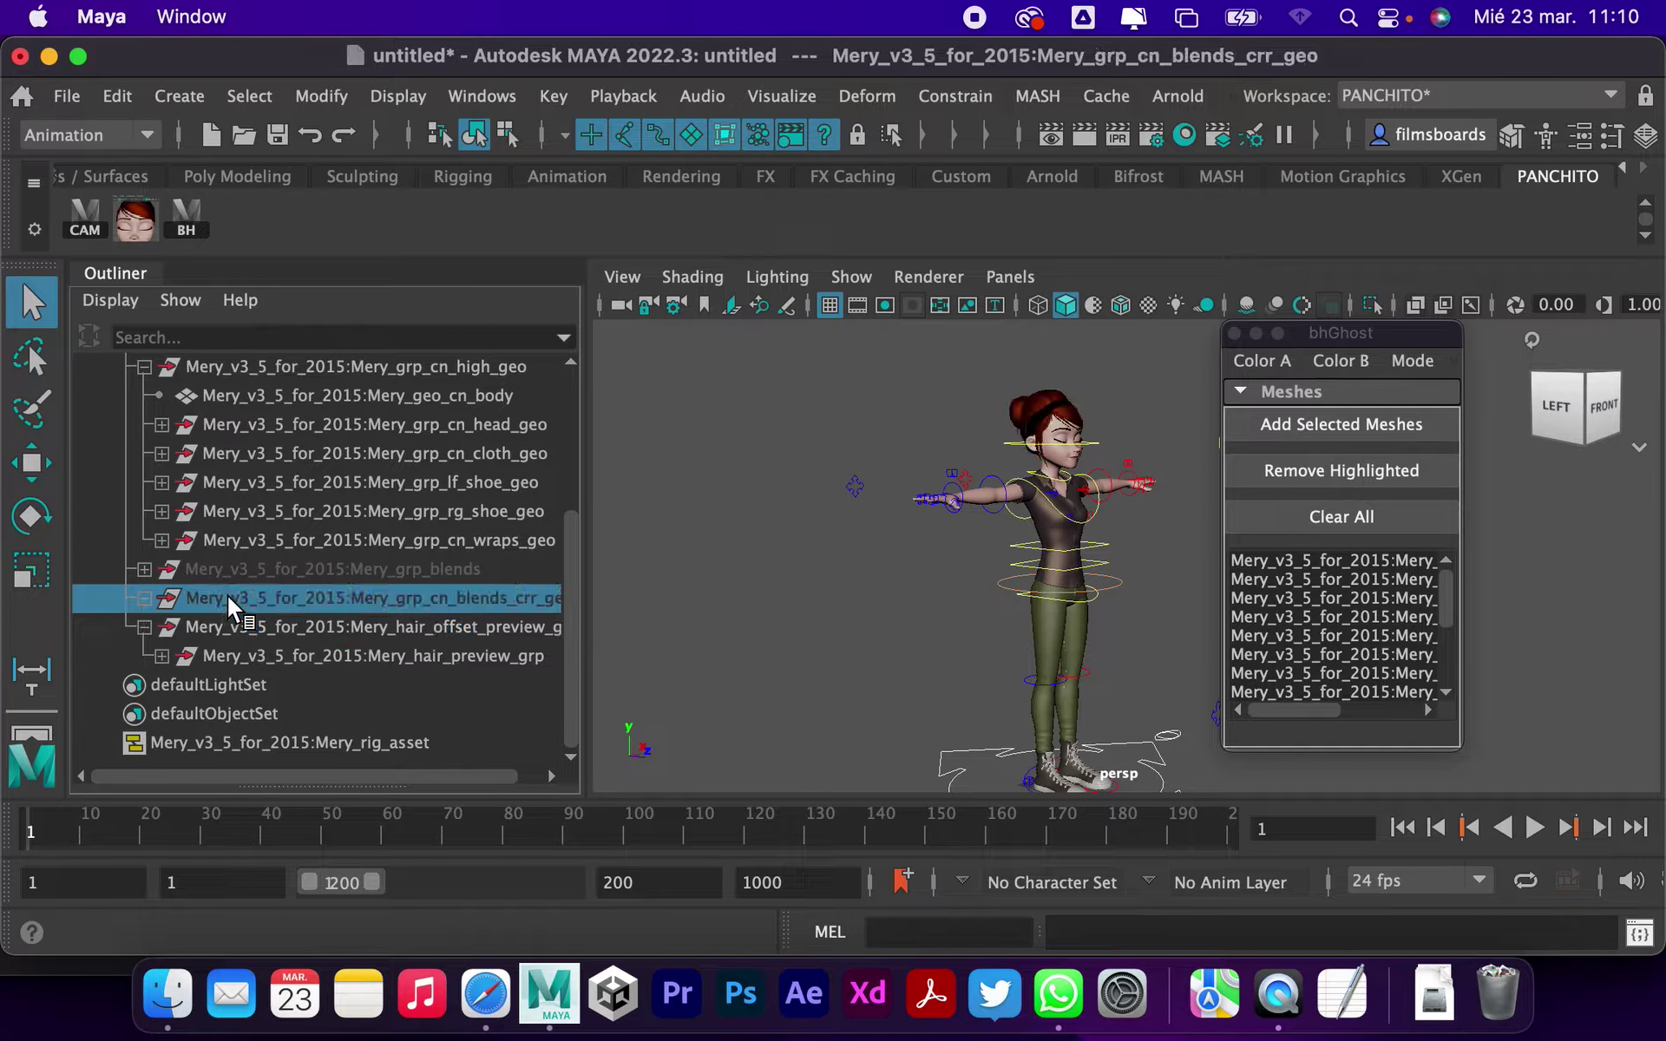
{"action": "left_click", "coordinate": [243, 545]}
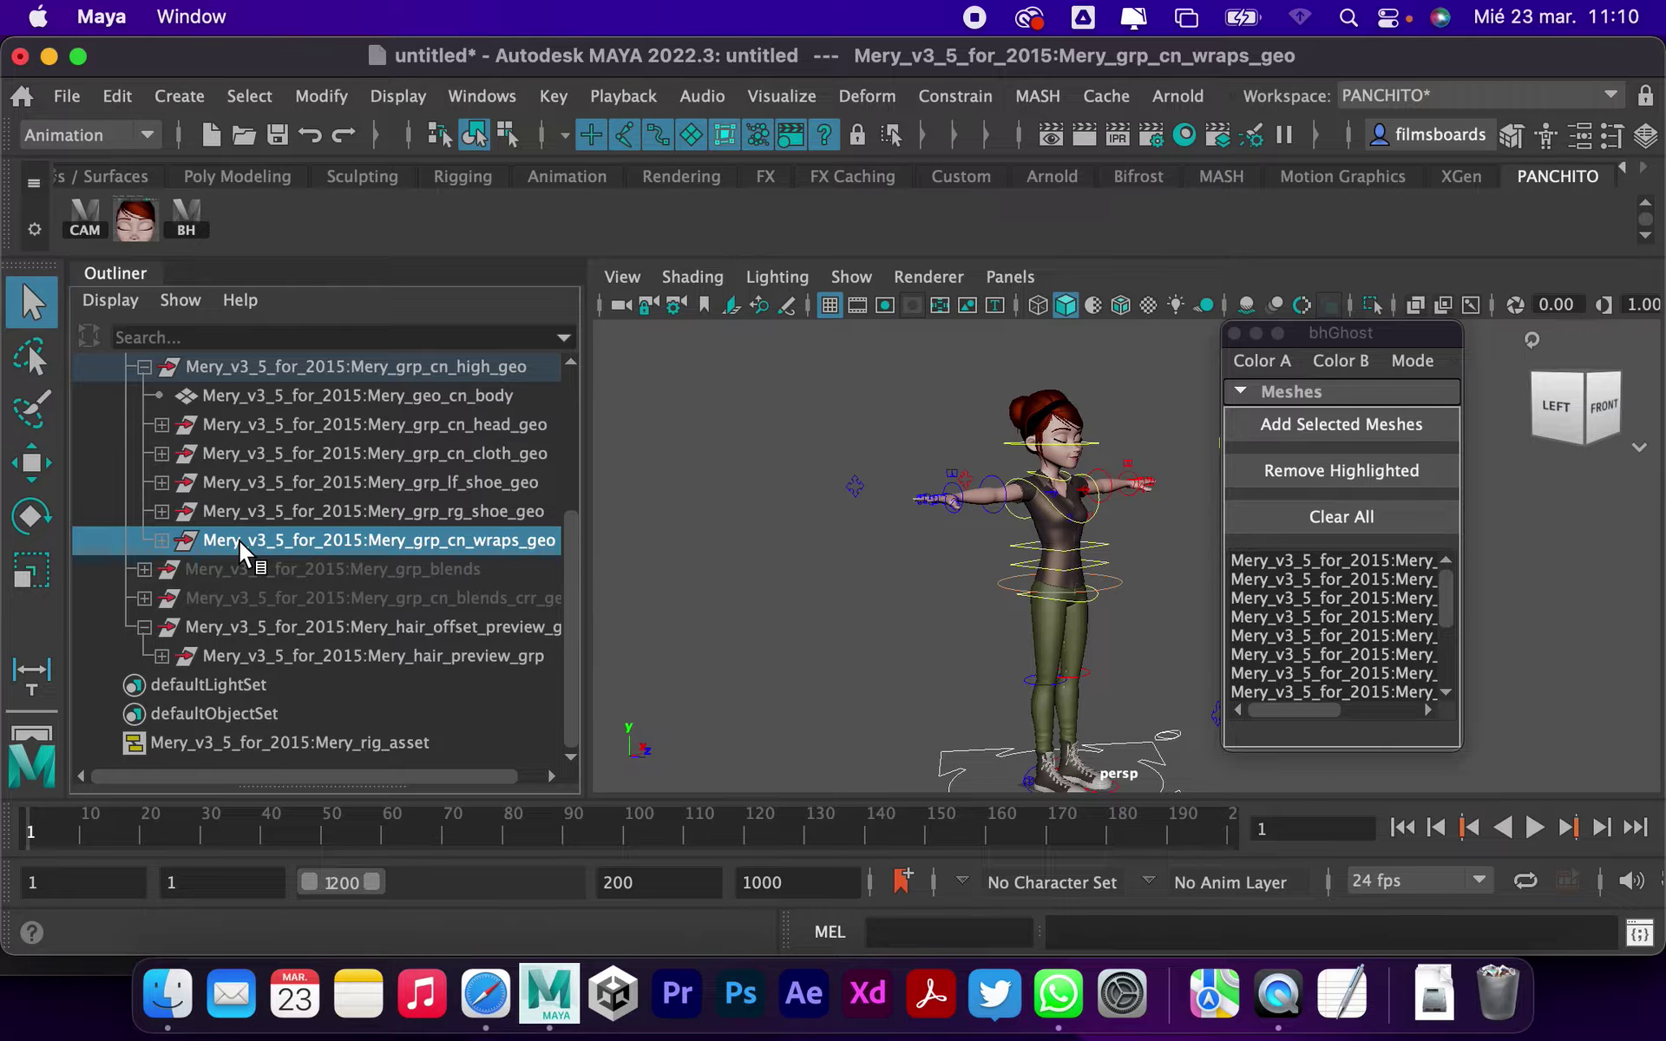
{"action": "left_click", "coordinate": [242, 513]}
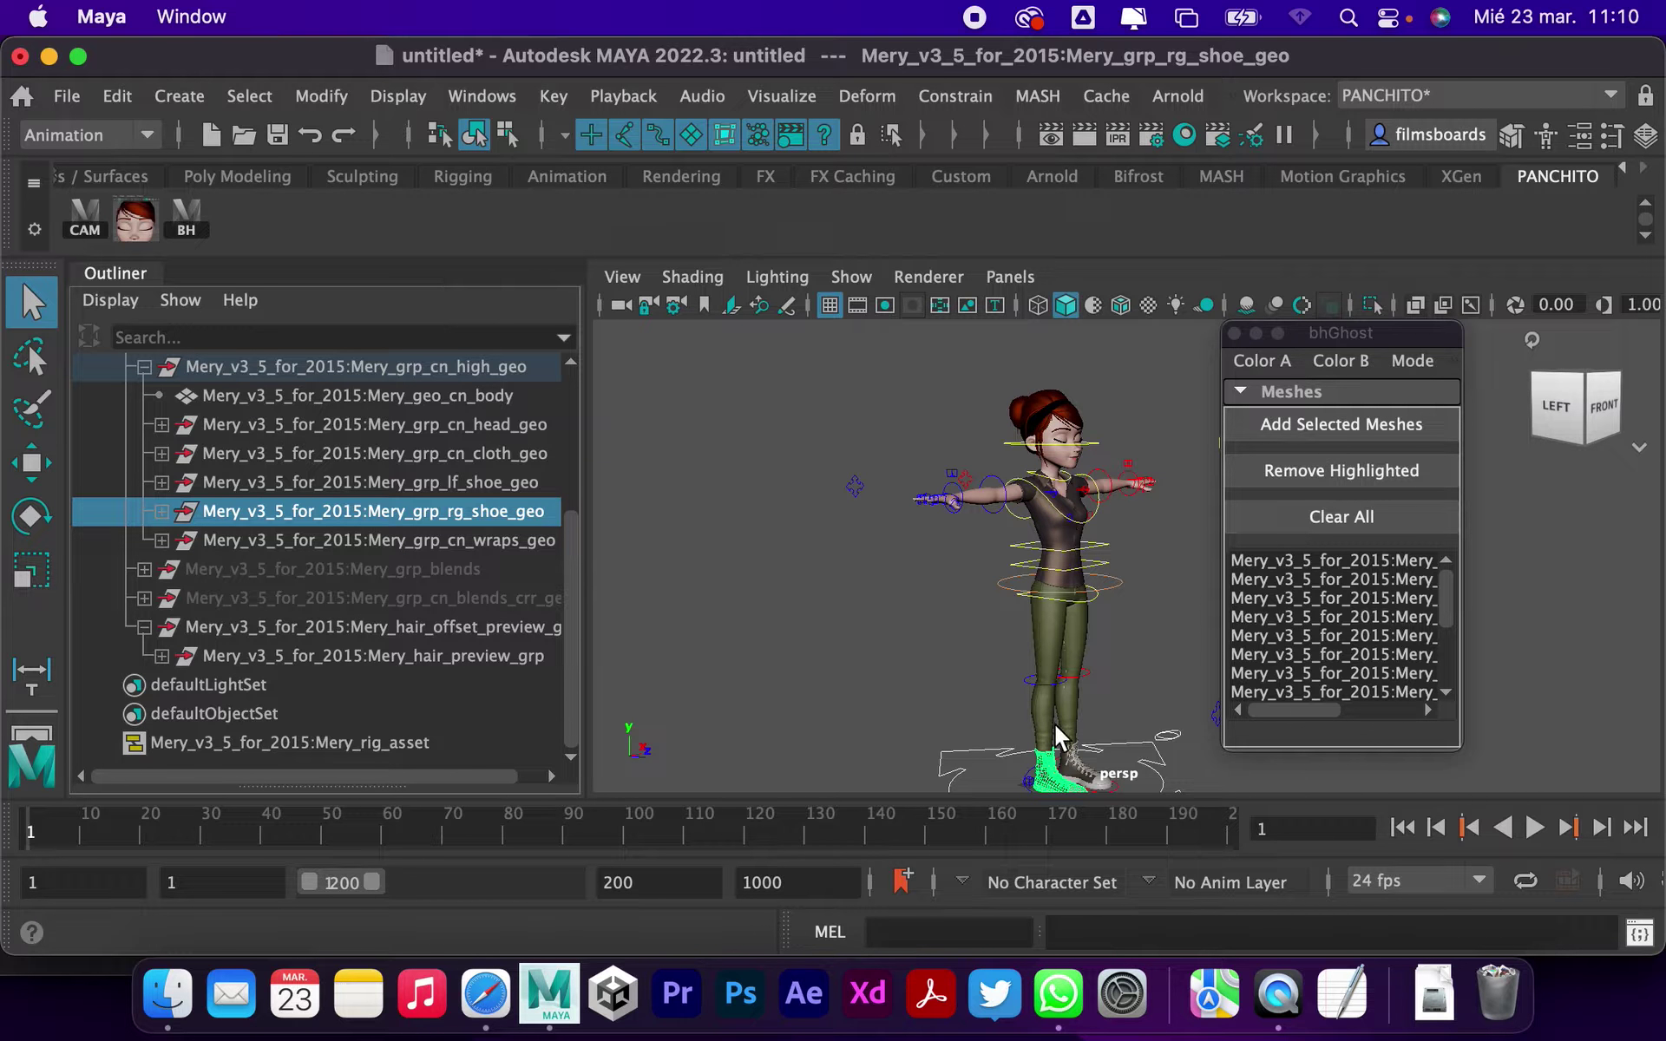
Step: Add the right shoe's front, fabric and tongue meshes to the ghost list
{"action": "scroll", "coordinate": [1034, 668], "scroll_direction": "up", "scroll_amount": 5}
{"action": "middle_click_drag", "start_coordinate": [1012, 565], "coordinate": [998, 621], "text": "alt"}
{"action": "scroll", "coordinate": [997, 622], "scroll_direction": "up", "scroll_amount": 3}
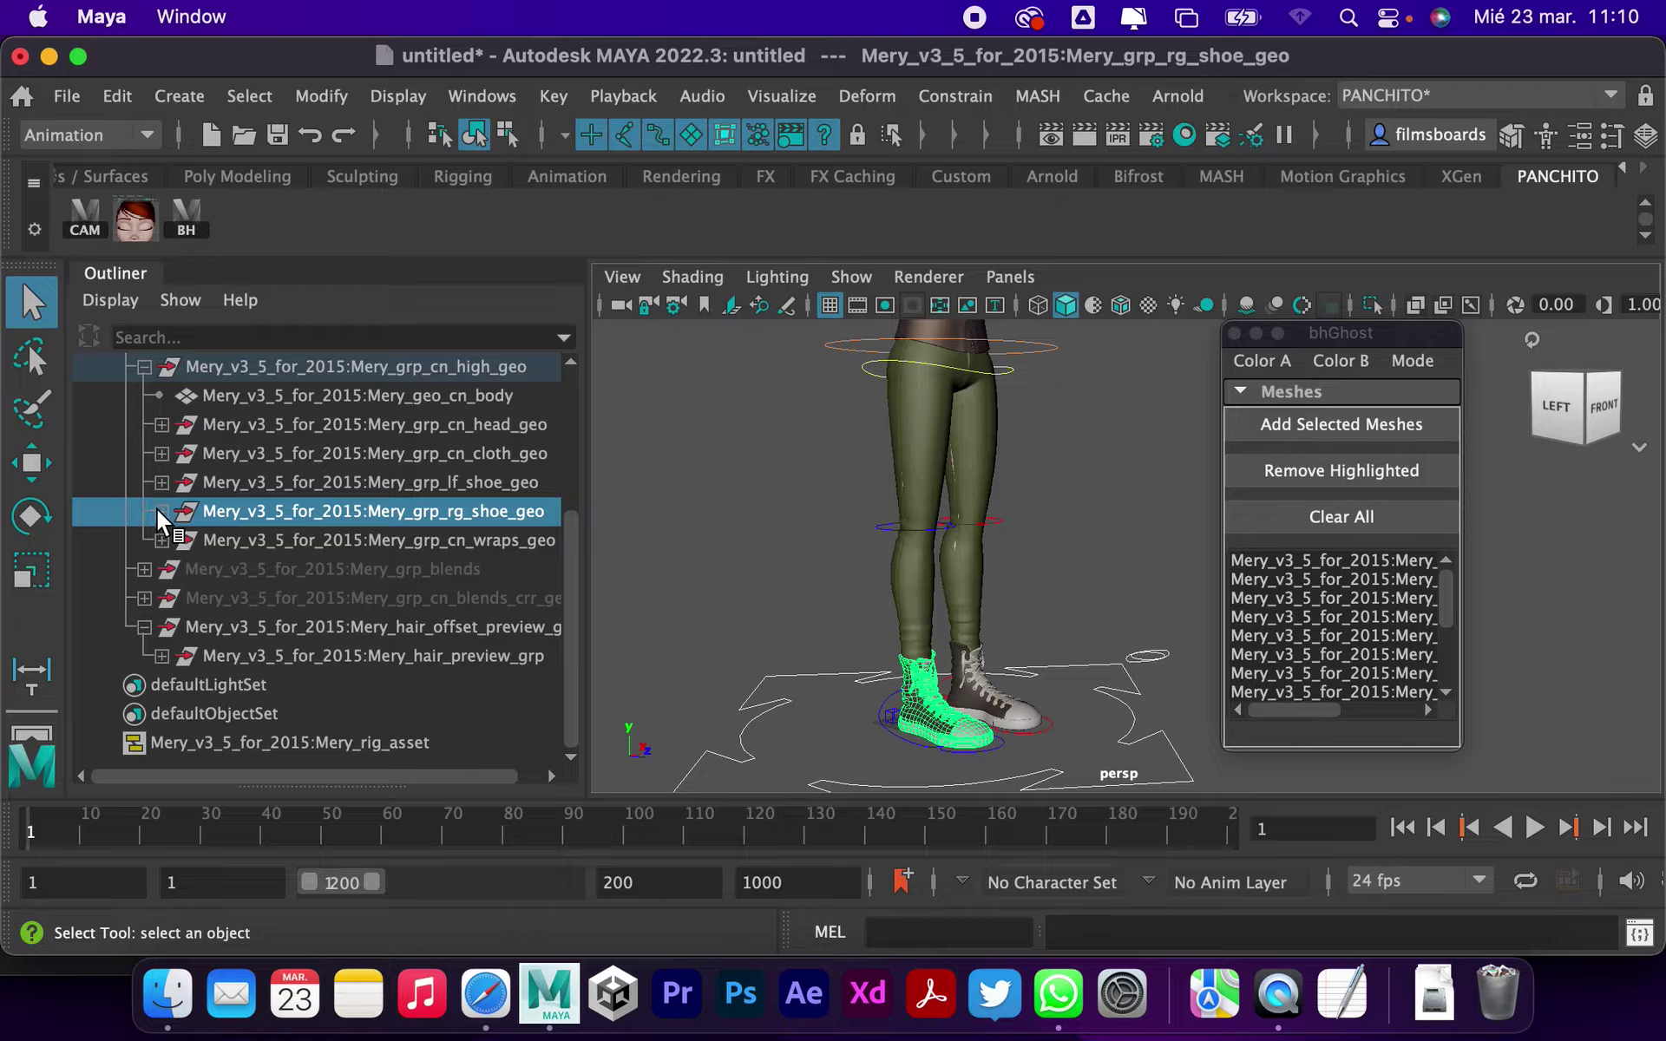
{"action": "left_click", "coordinate": [162, 511]}
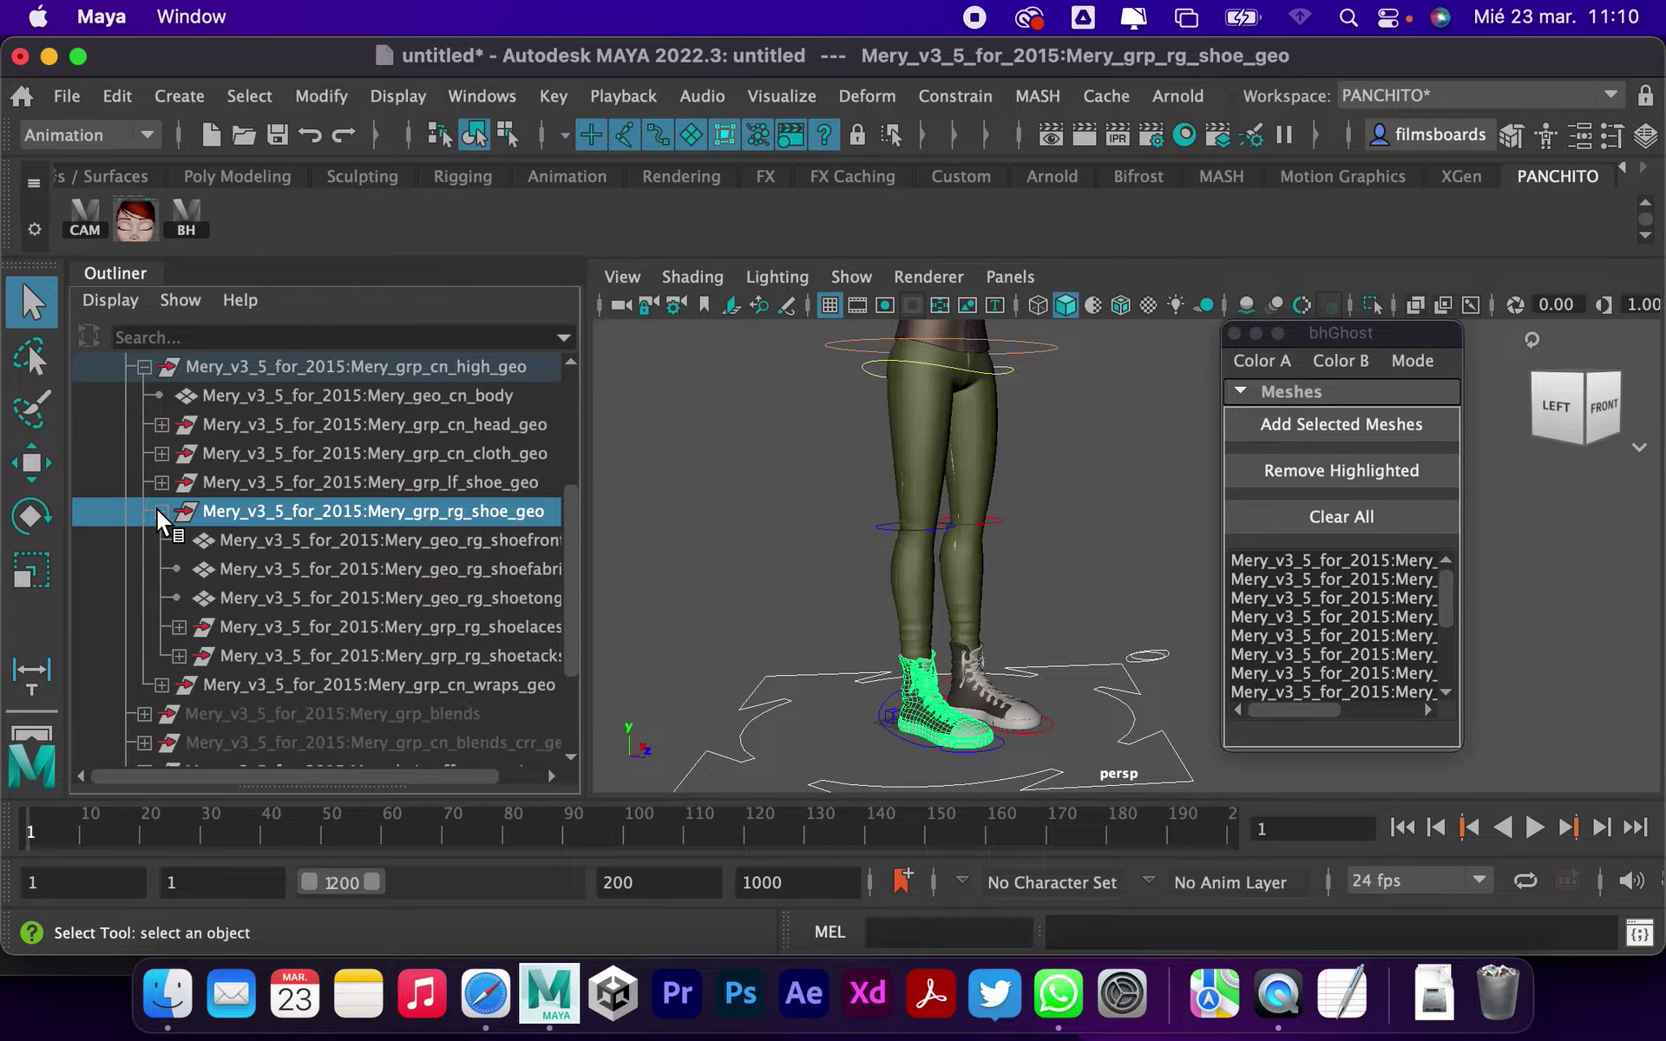
{"action": "left_click", "coordinate": [263, 599]}
{"action": "left_click", "coordinate": [258, 540], "text": "shift"}
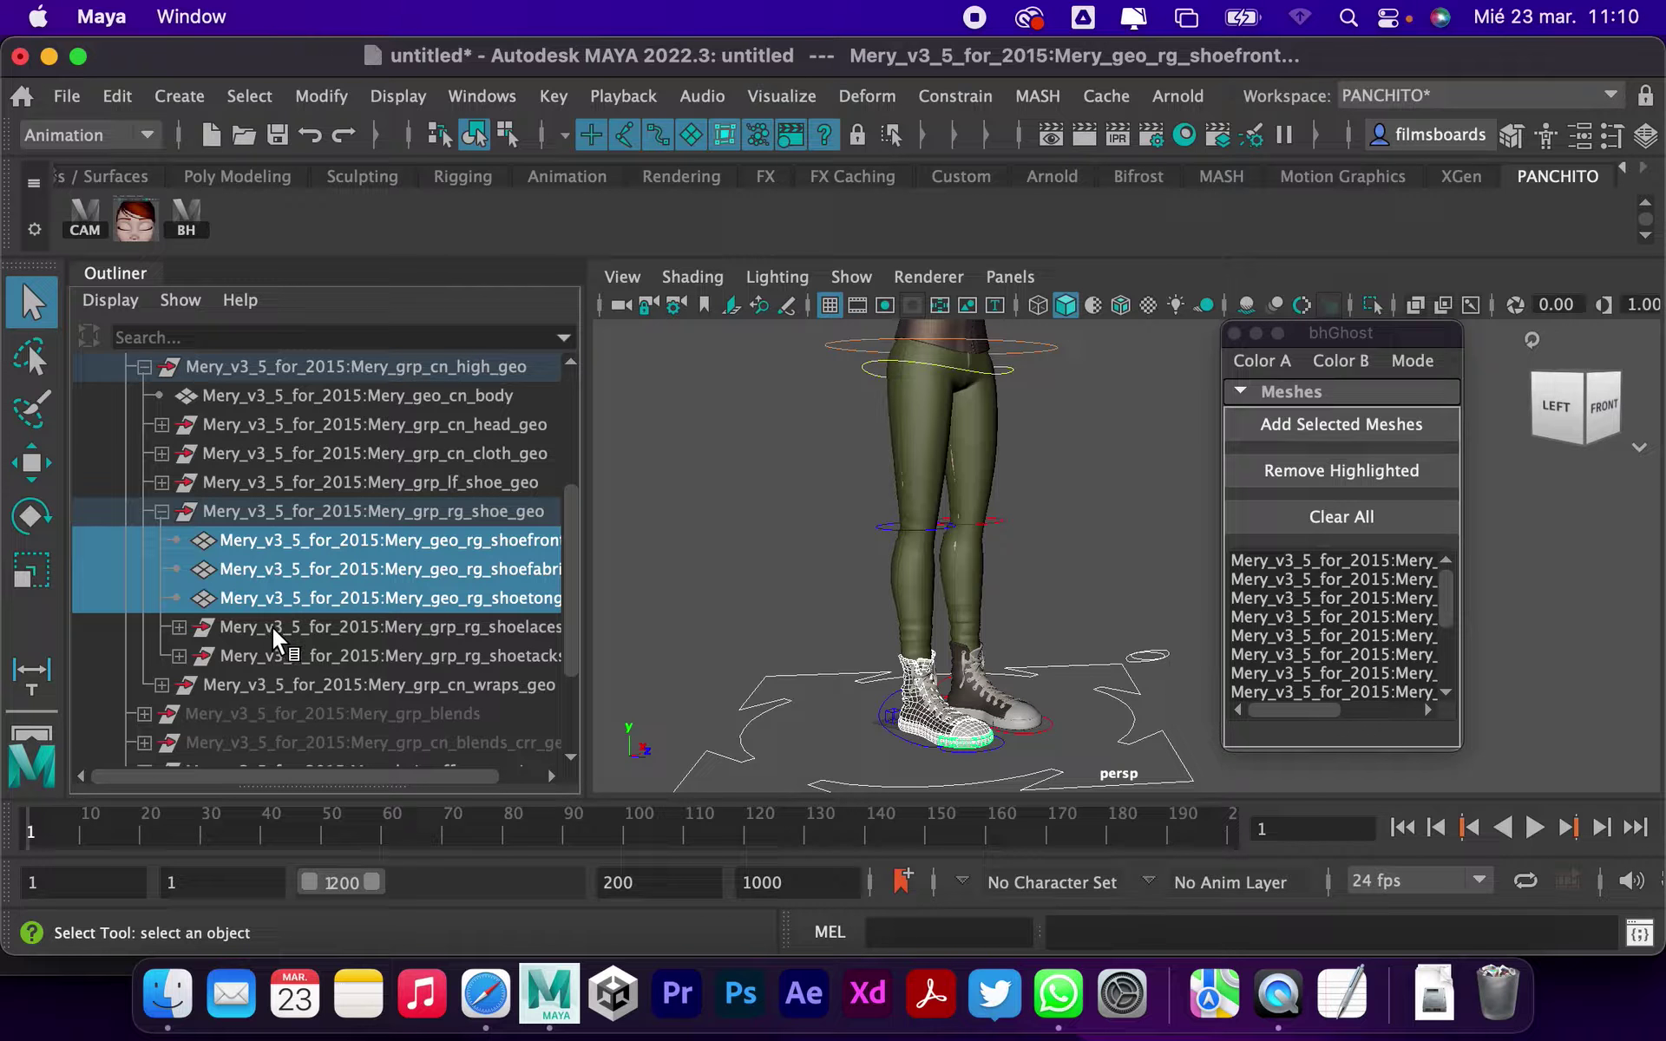
{"action": "left_click", "coordinate": [1342, 425]}
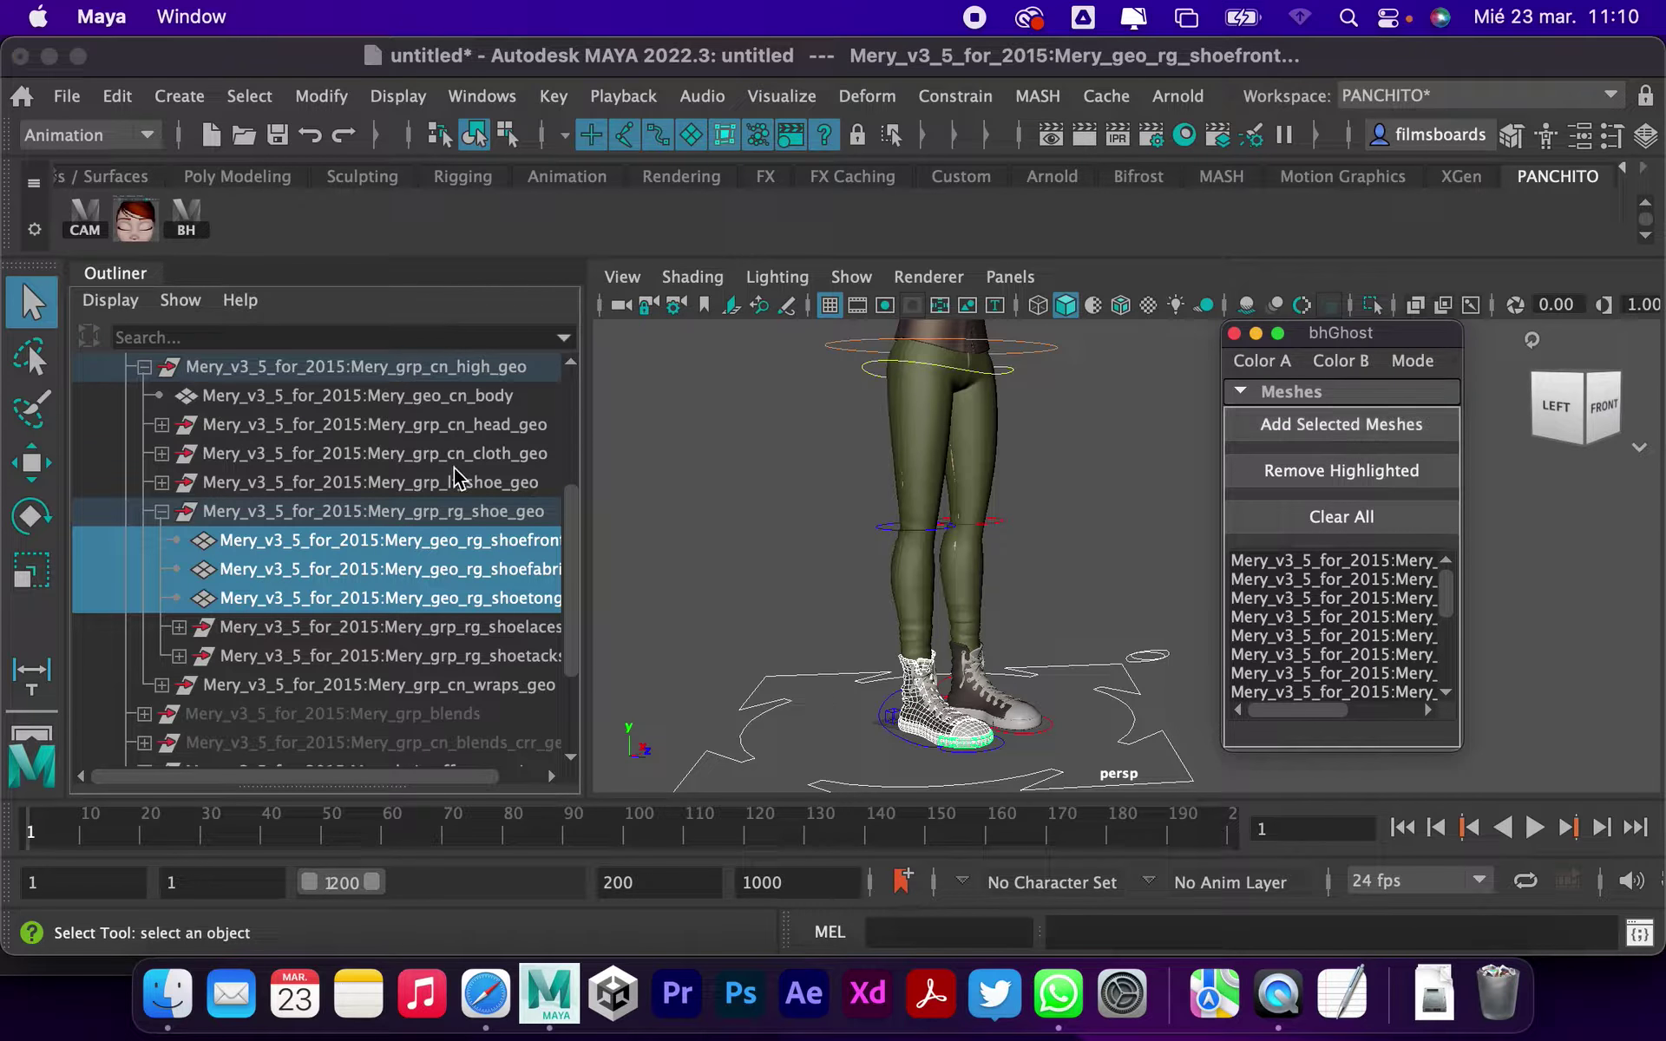
Step: Add the left shoe's front, fabric and tongue meshes to the ghost list
{"action": "left_click", "coordinate": [161, 512]}
{"action": "left_click", "coordinate": [256, 483]}
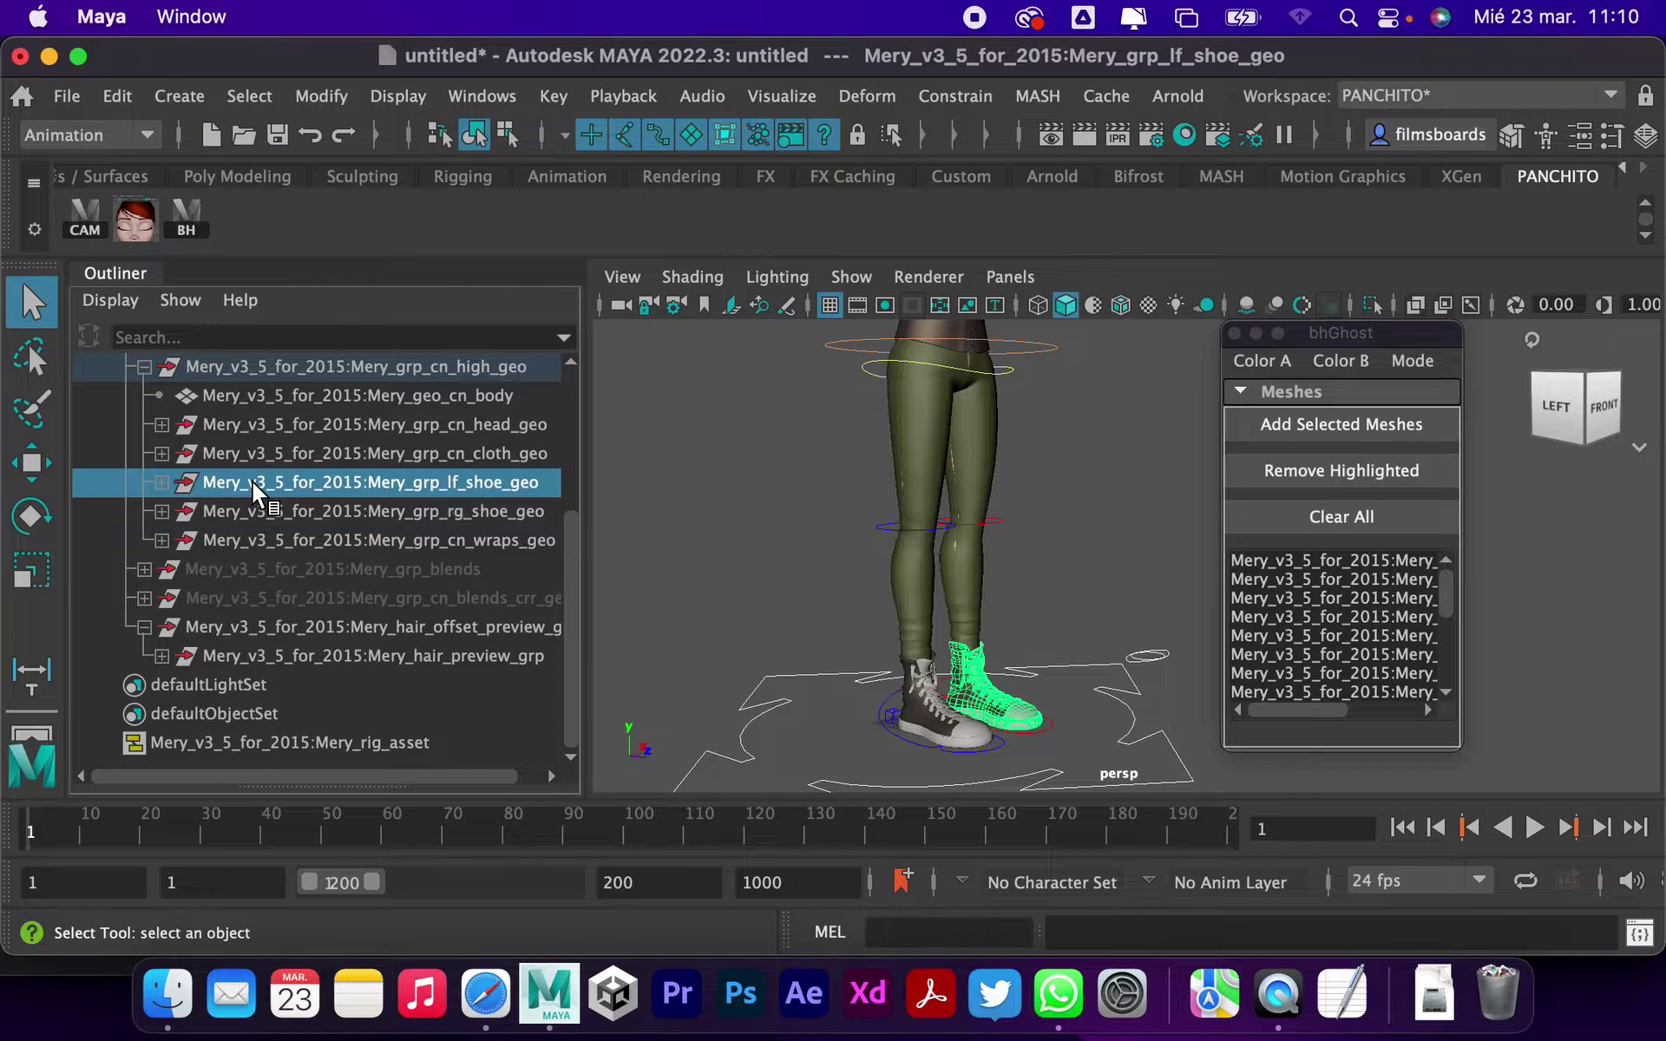
{"action": "left_click", "coordinate": [162, 485]}
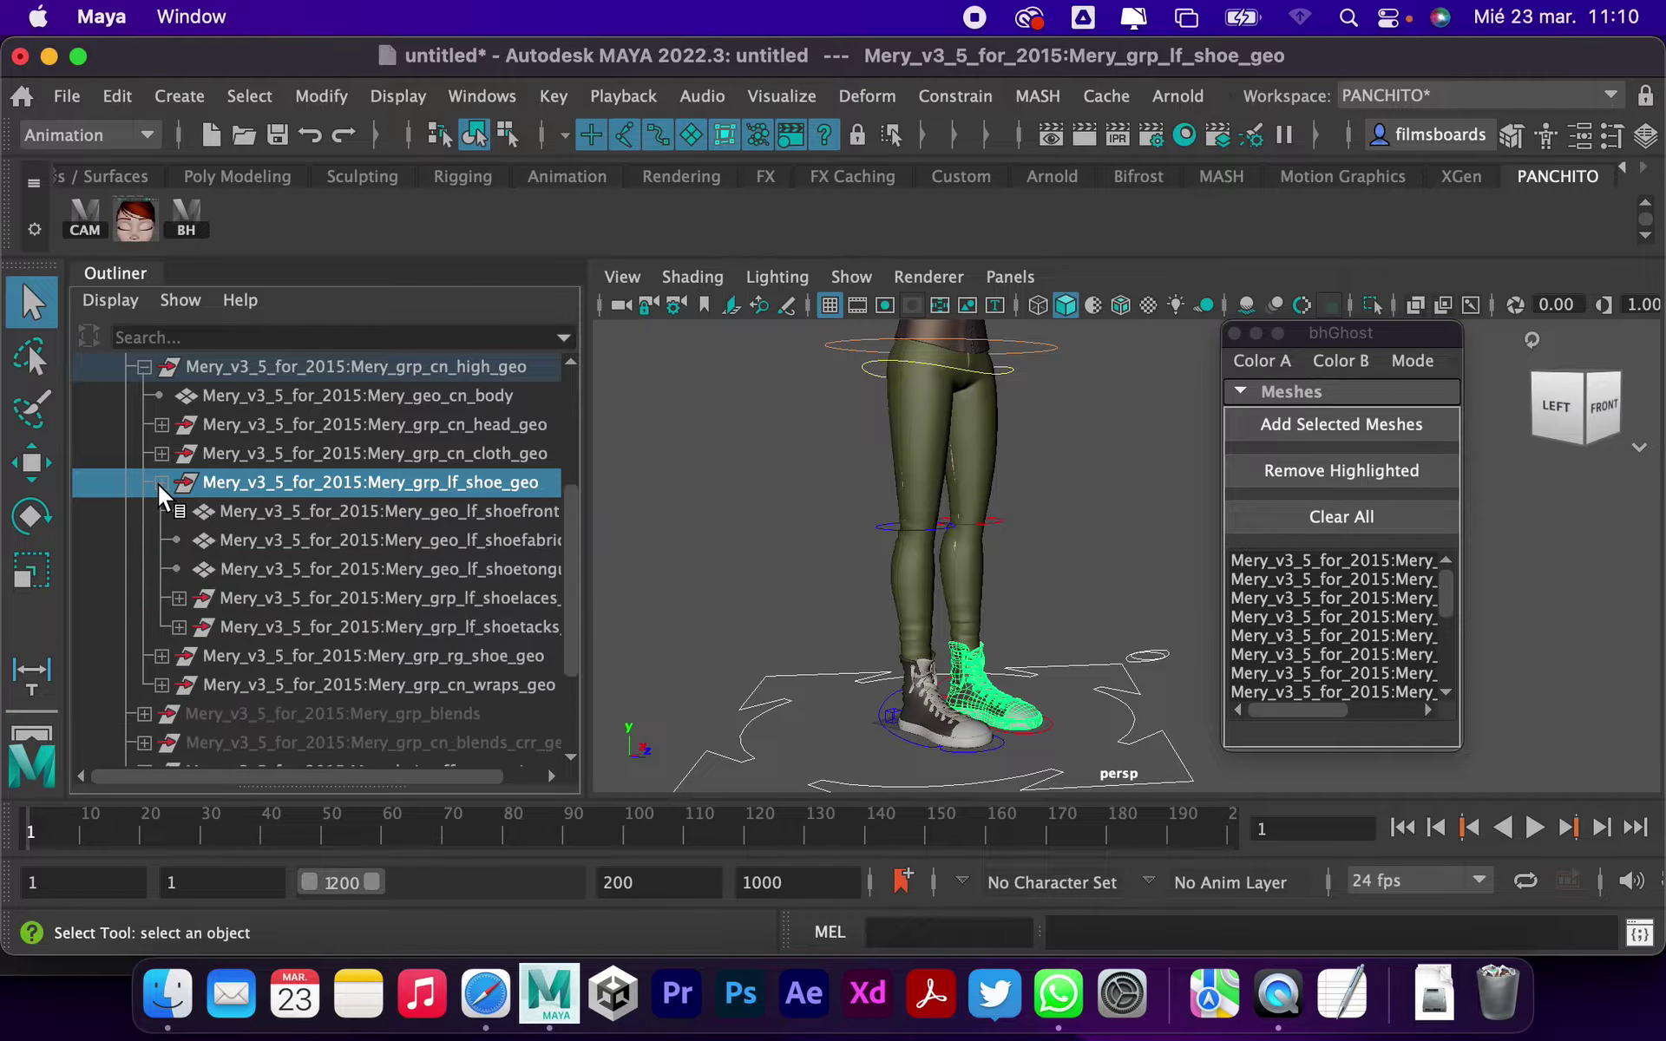
{"action": "left_click", "coordinate": [260, 569]}
{"action": "left_click", "coordinate": [262, 513], "text": "shift"}
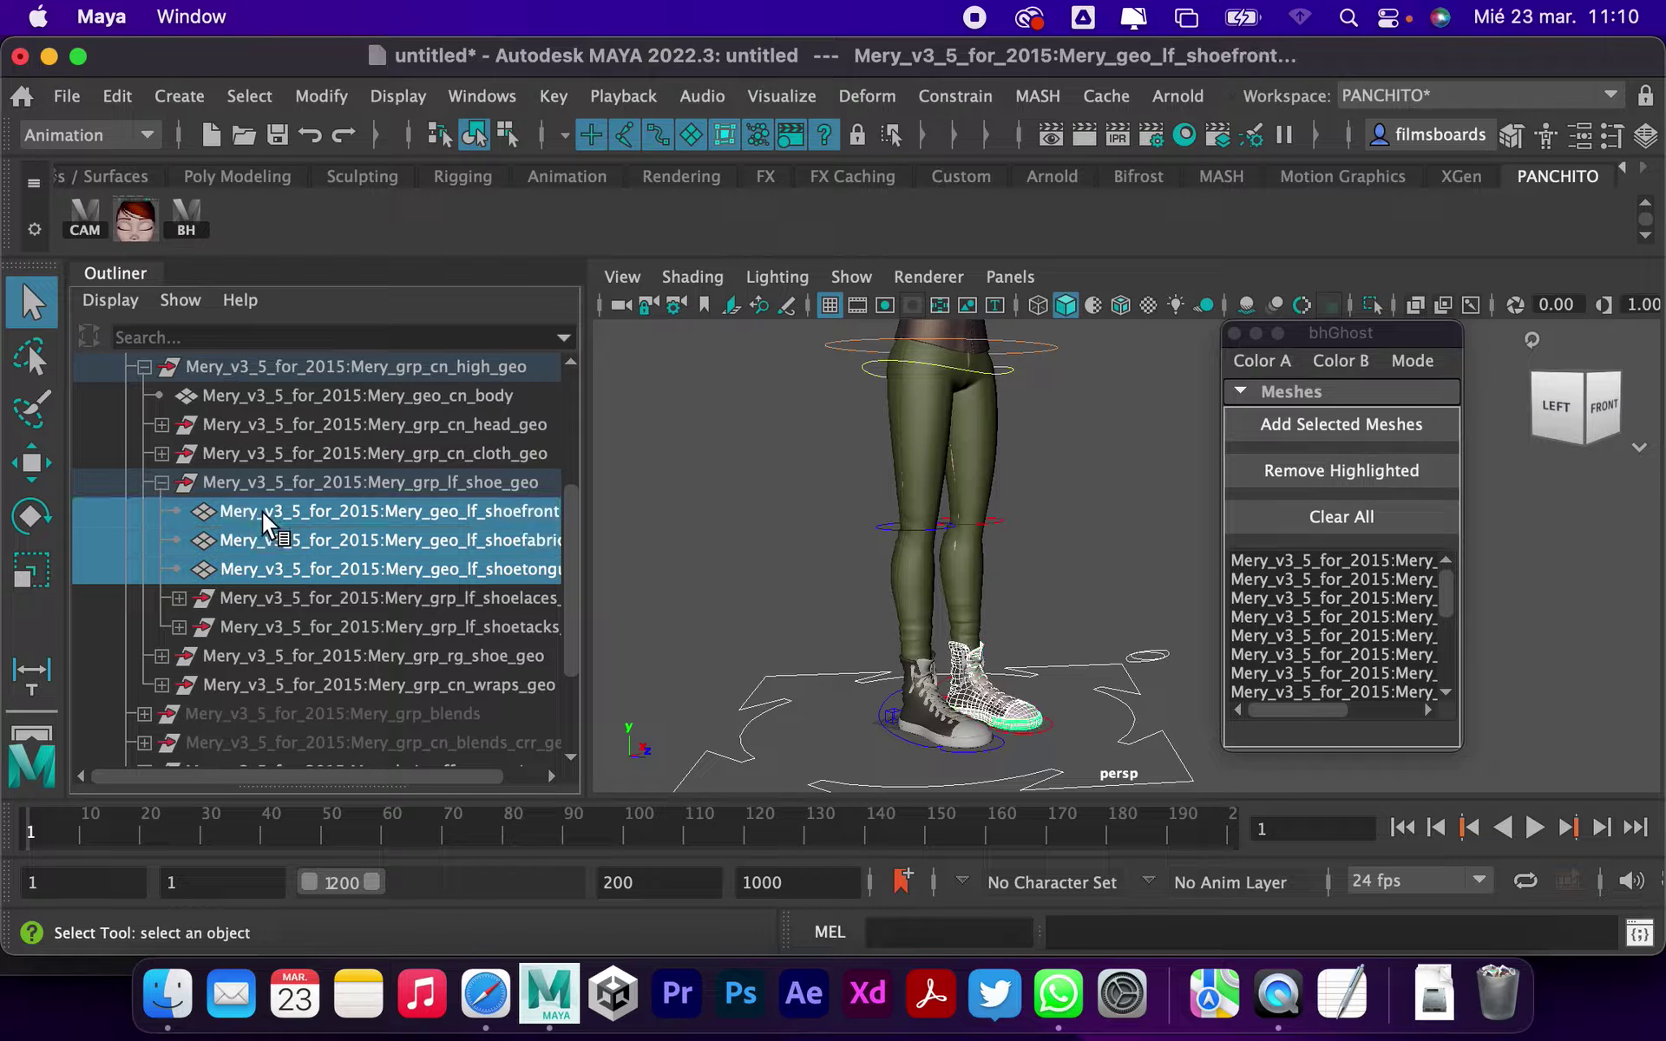
{"action": "left_click", "coordinate": [1334, 425]}
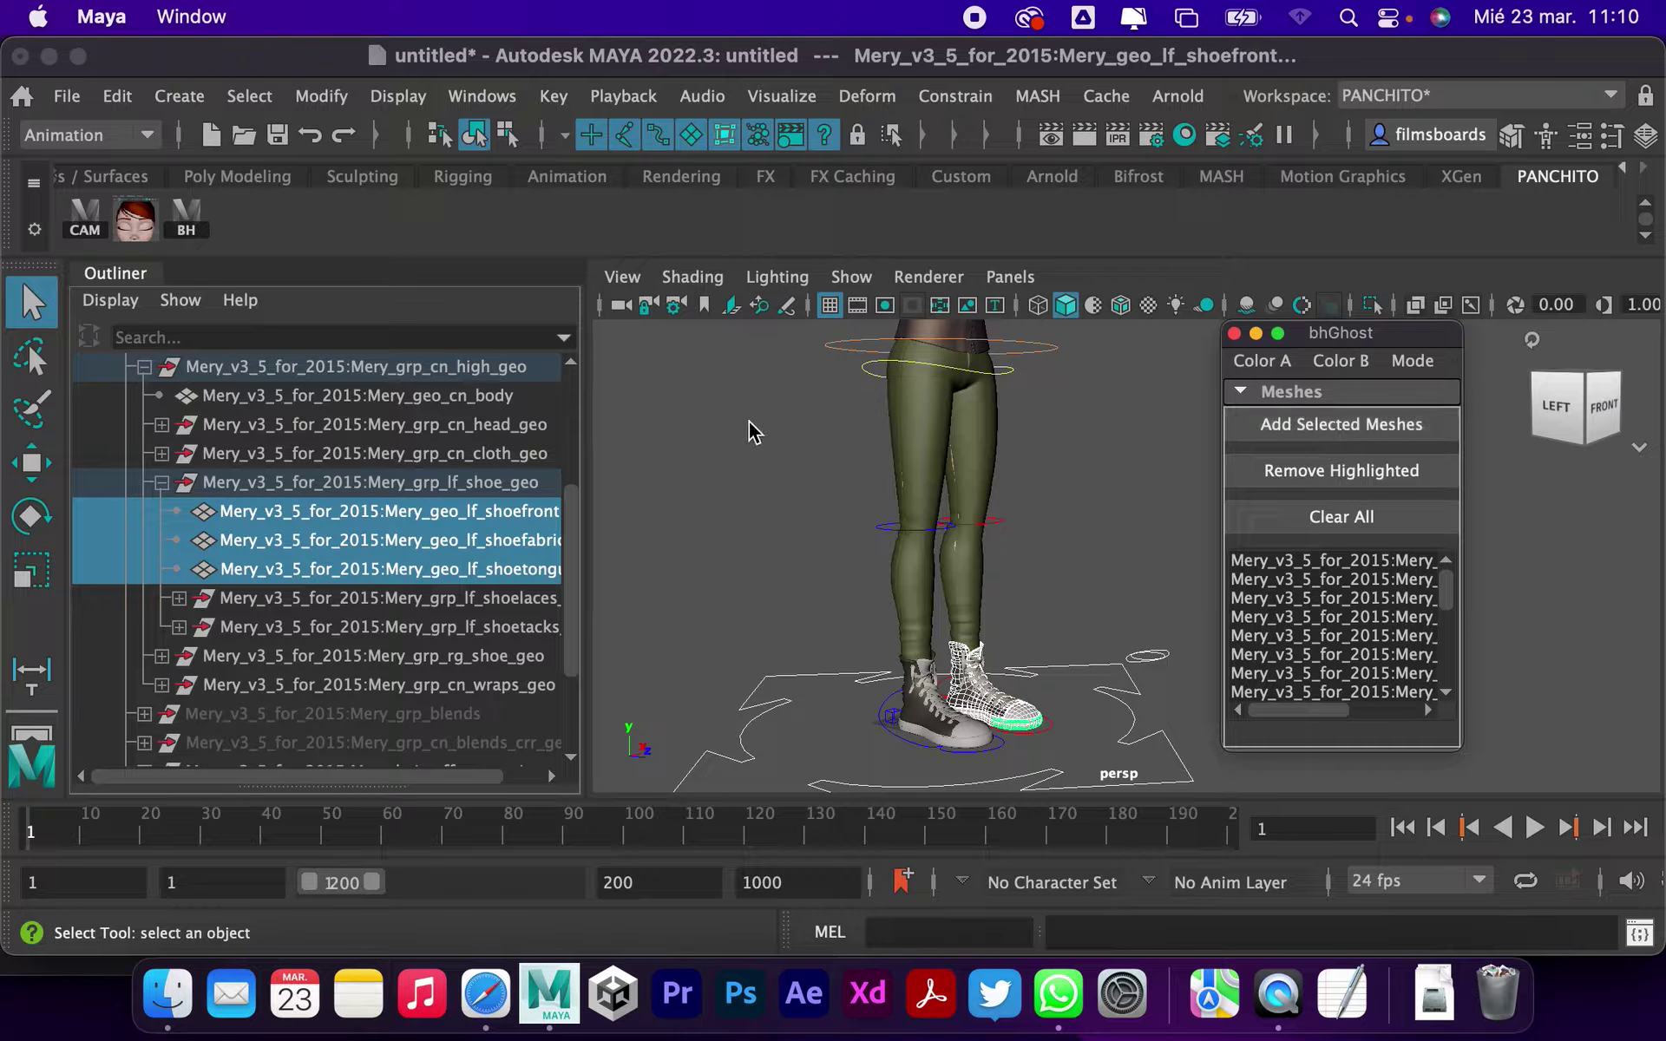
Step: Expand the cloth geometry group and select the long pants mesh
{"action": "left_click", "coordinate": [161, 484]}
{"action": "left_click", "coordinate": [217, 459]}
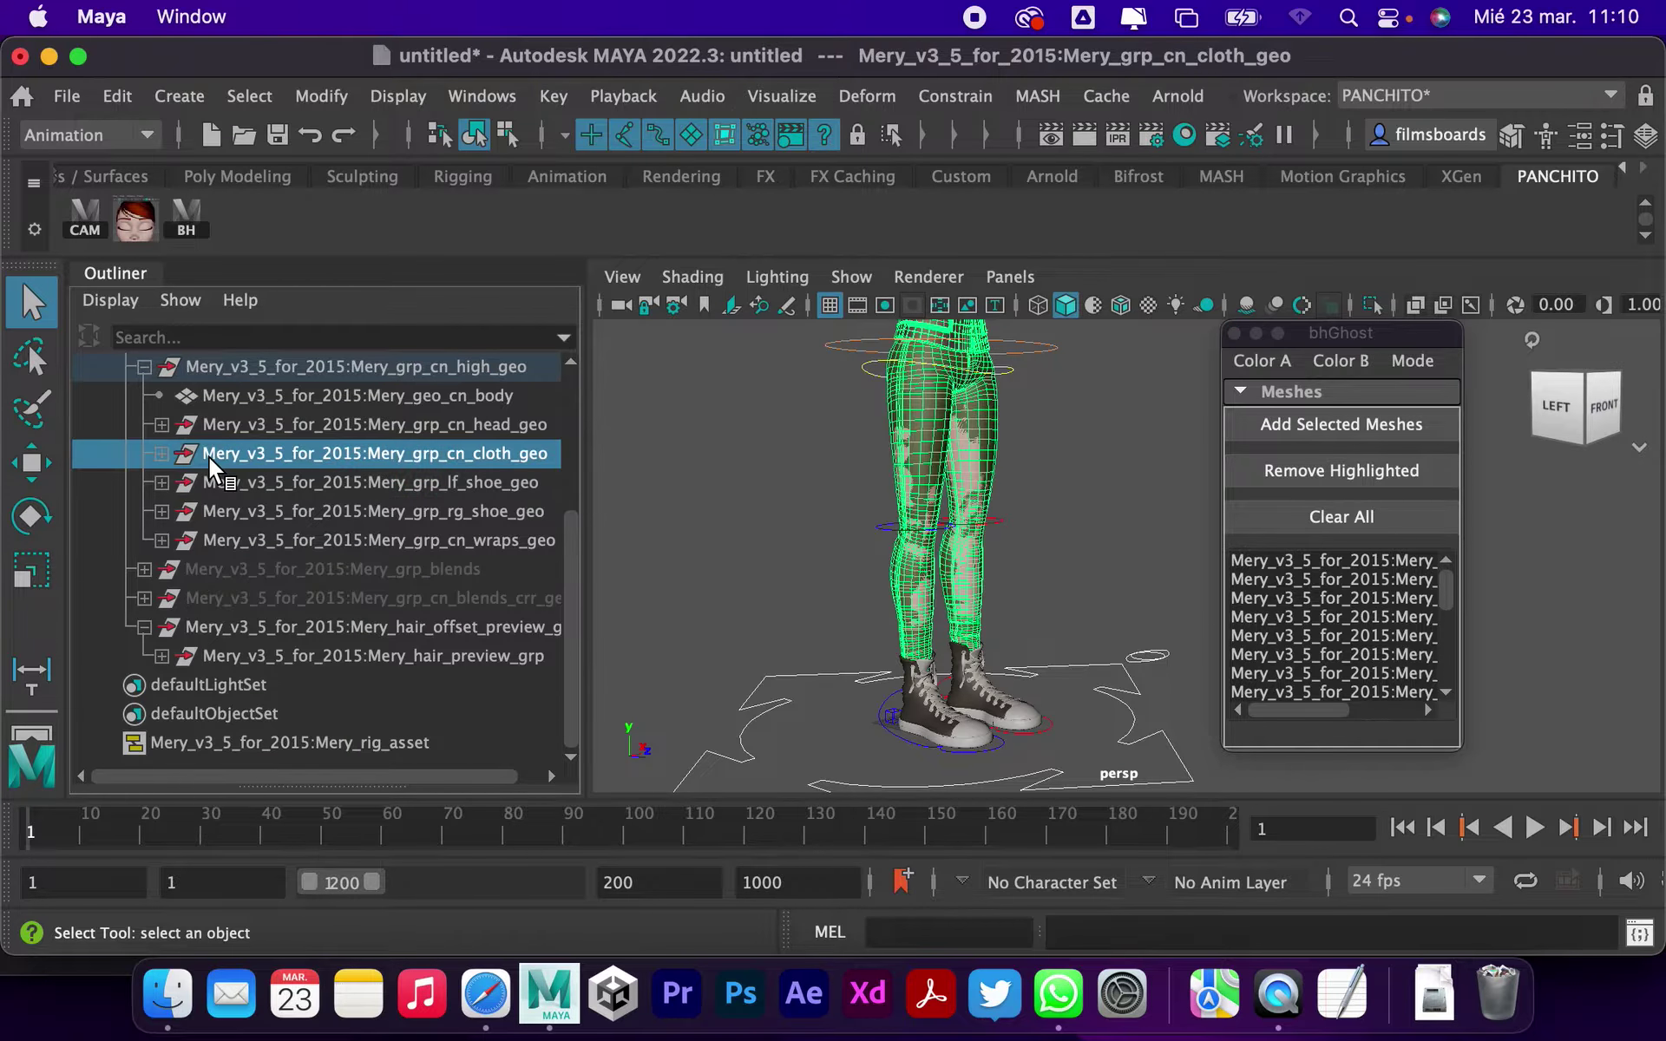
{"action": "left_click", "coordinate": [161, 453]}
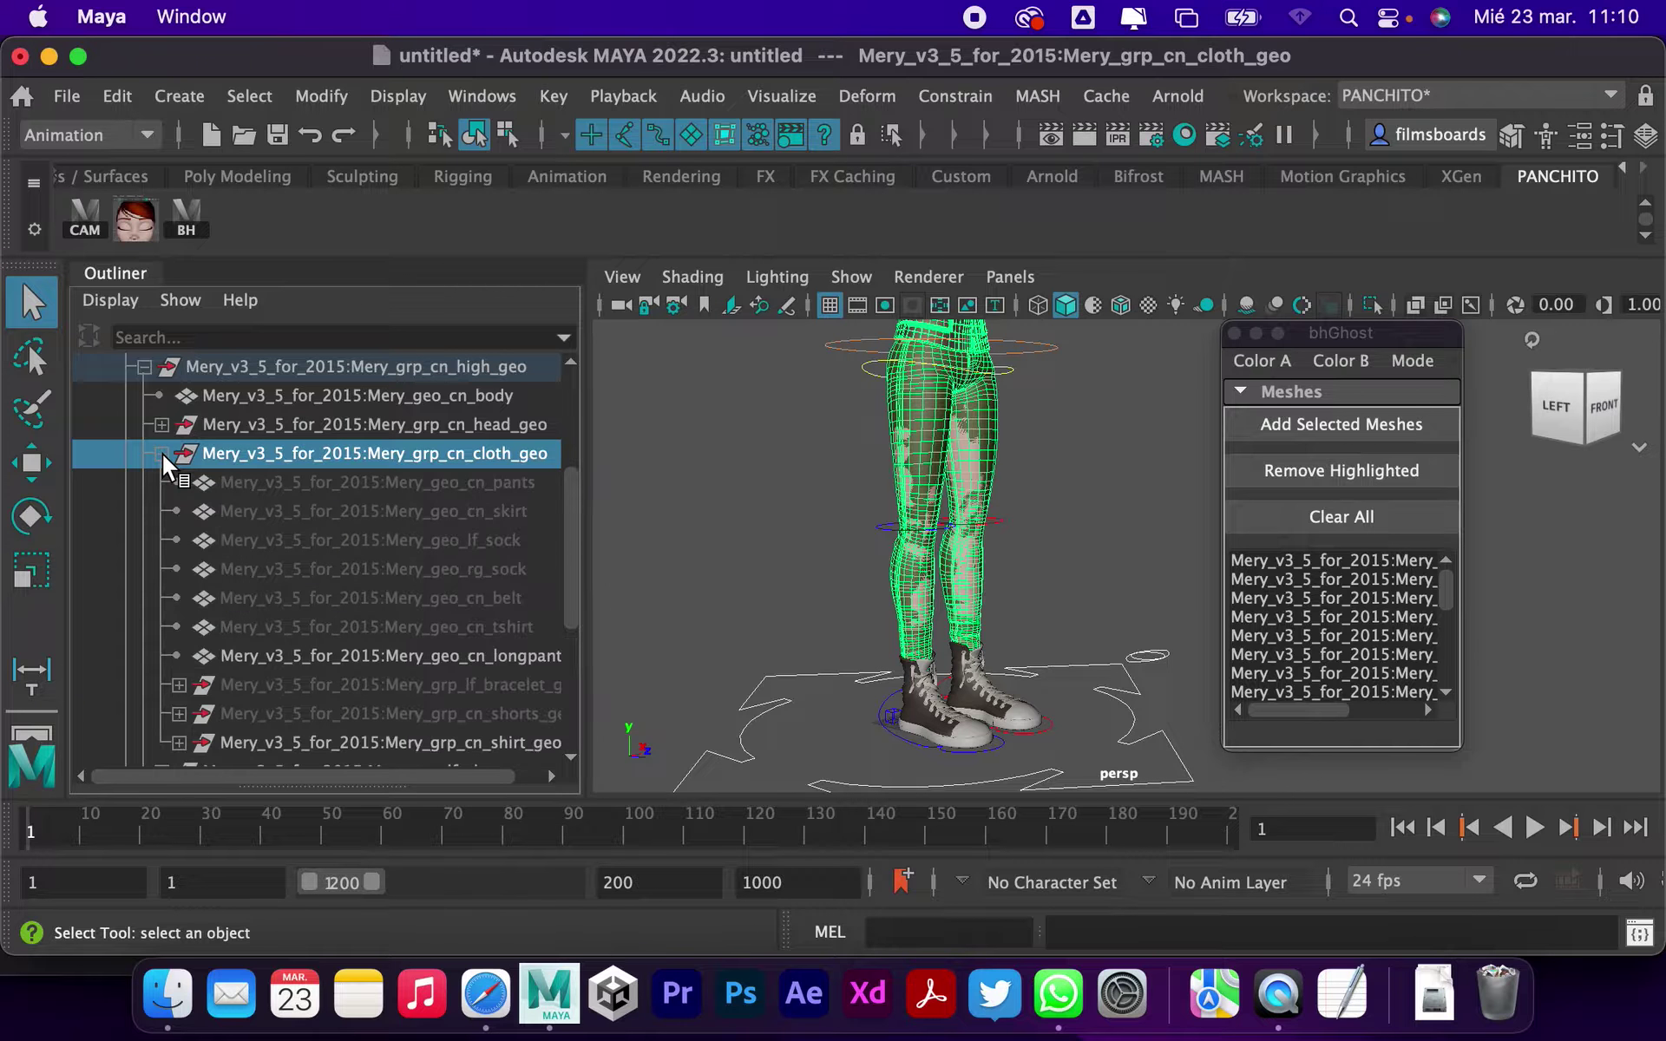
{"action": "left_click", "coordinate": [282, 655]}
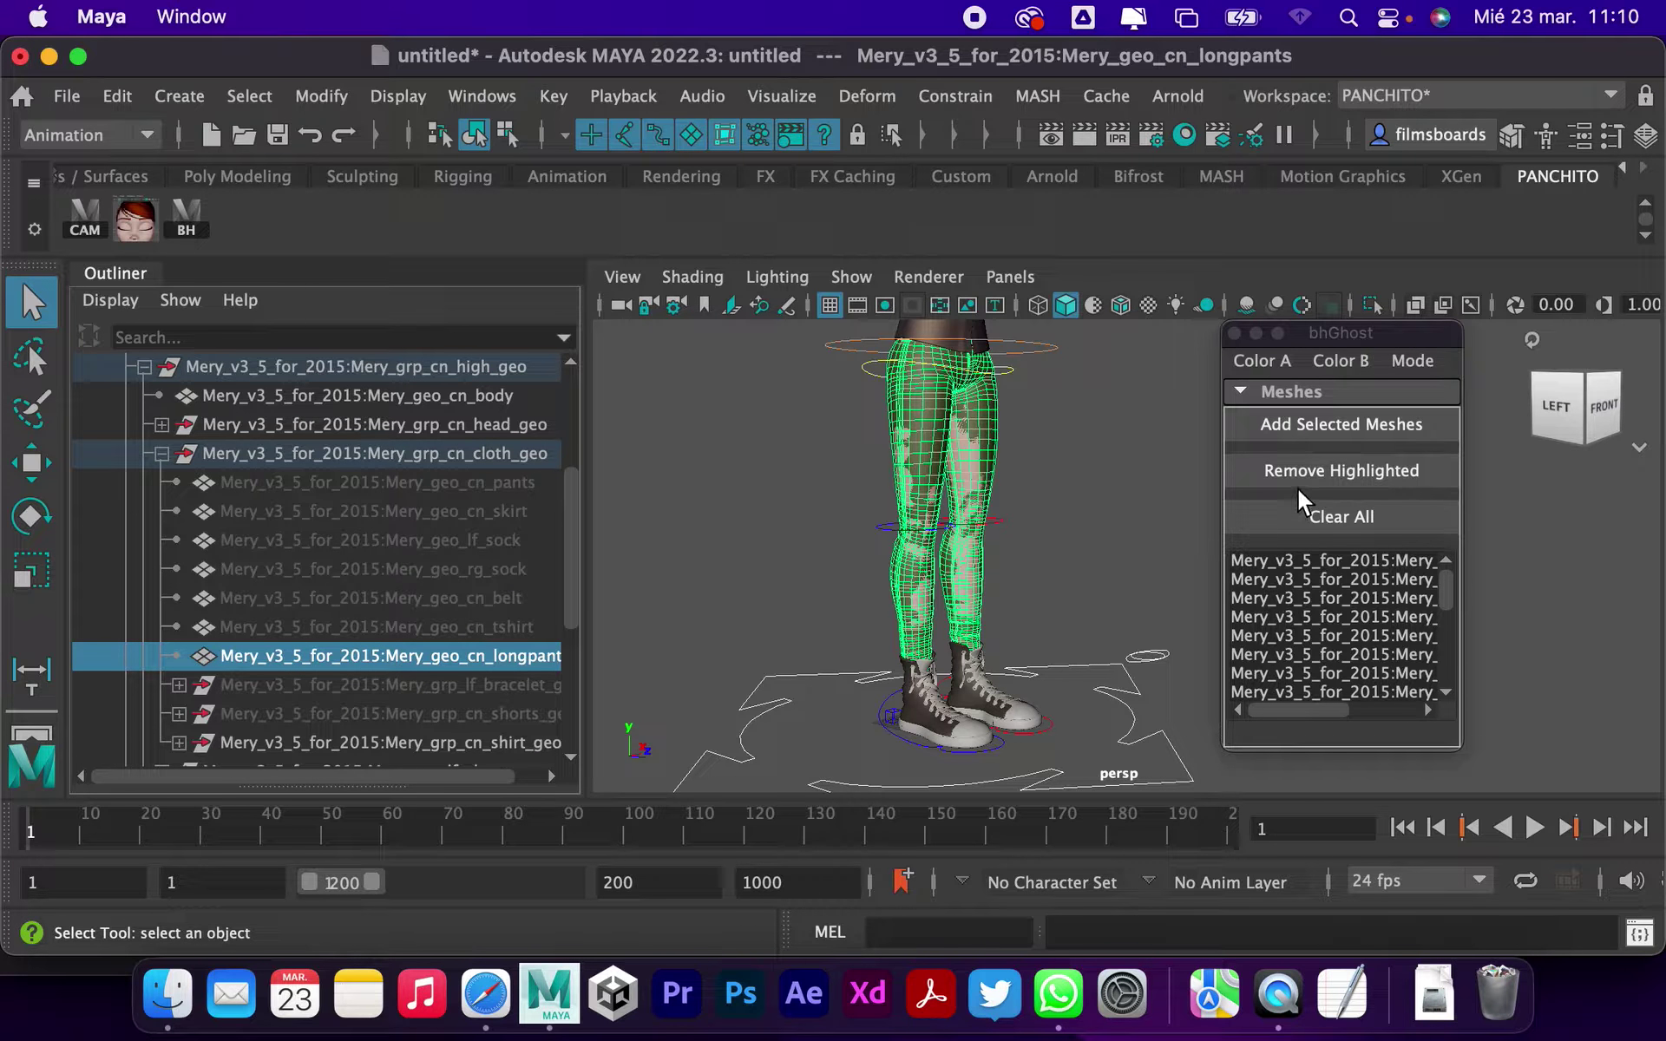
{"action": "left_click", "coordinate": [1307, 434]}
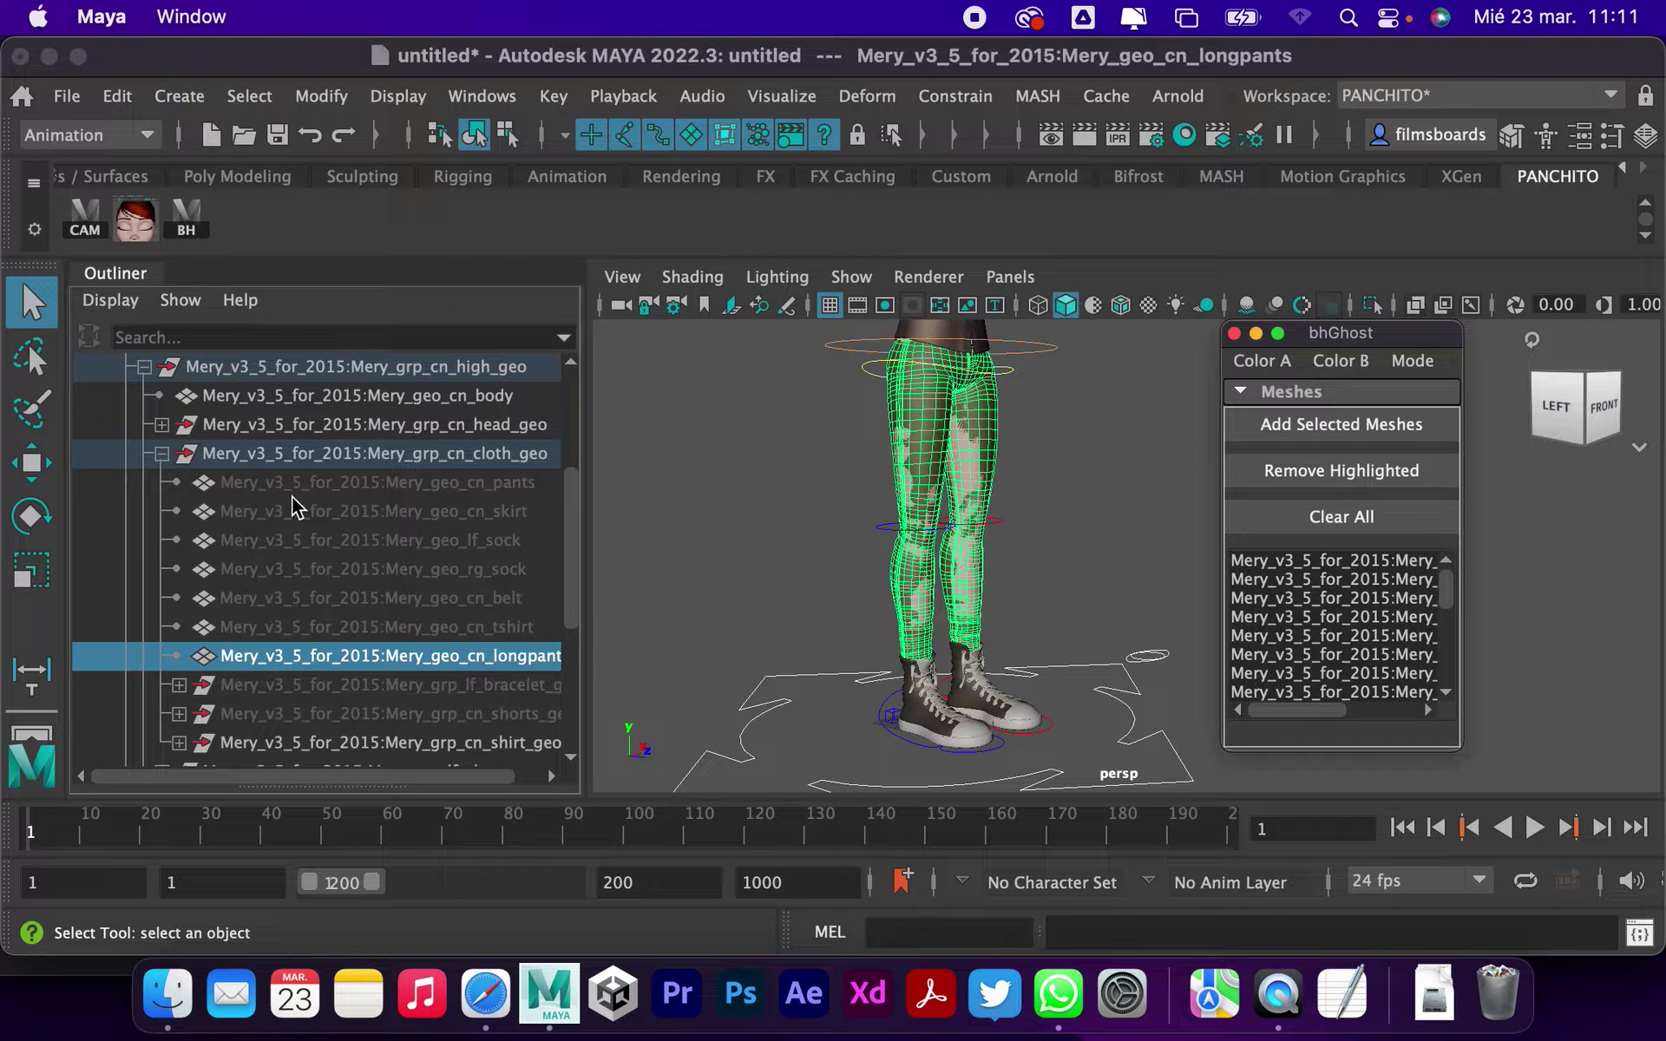
Step: Select head_geo, then geo_cn_body, and finally the whole grp_cn_high_geo group
{"action": "left_click", "coordinate": [162, 454]}
{"action": "left_click", "coordinate": [239, 424]}
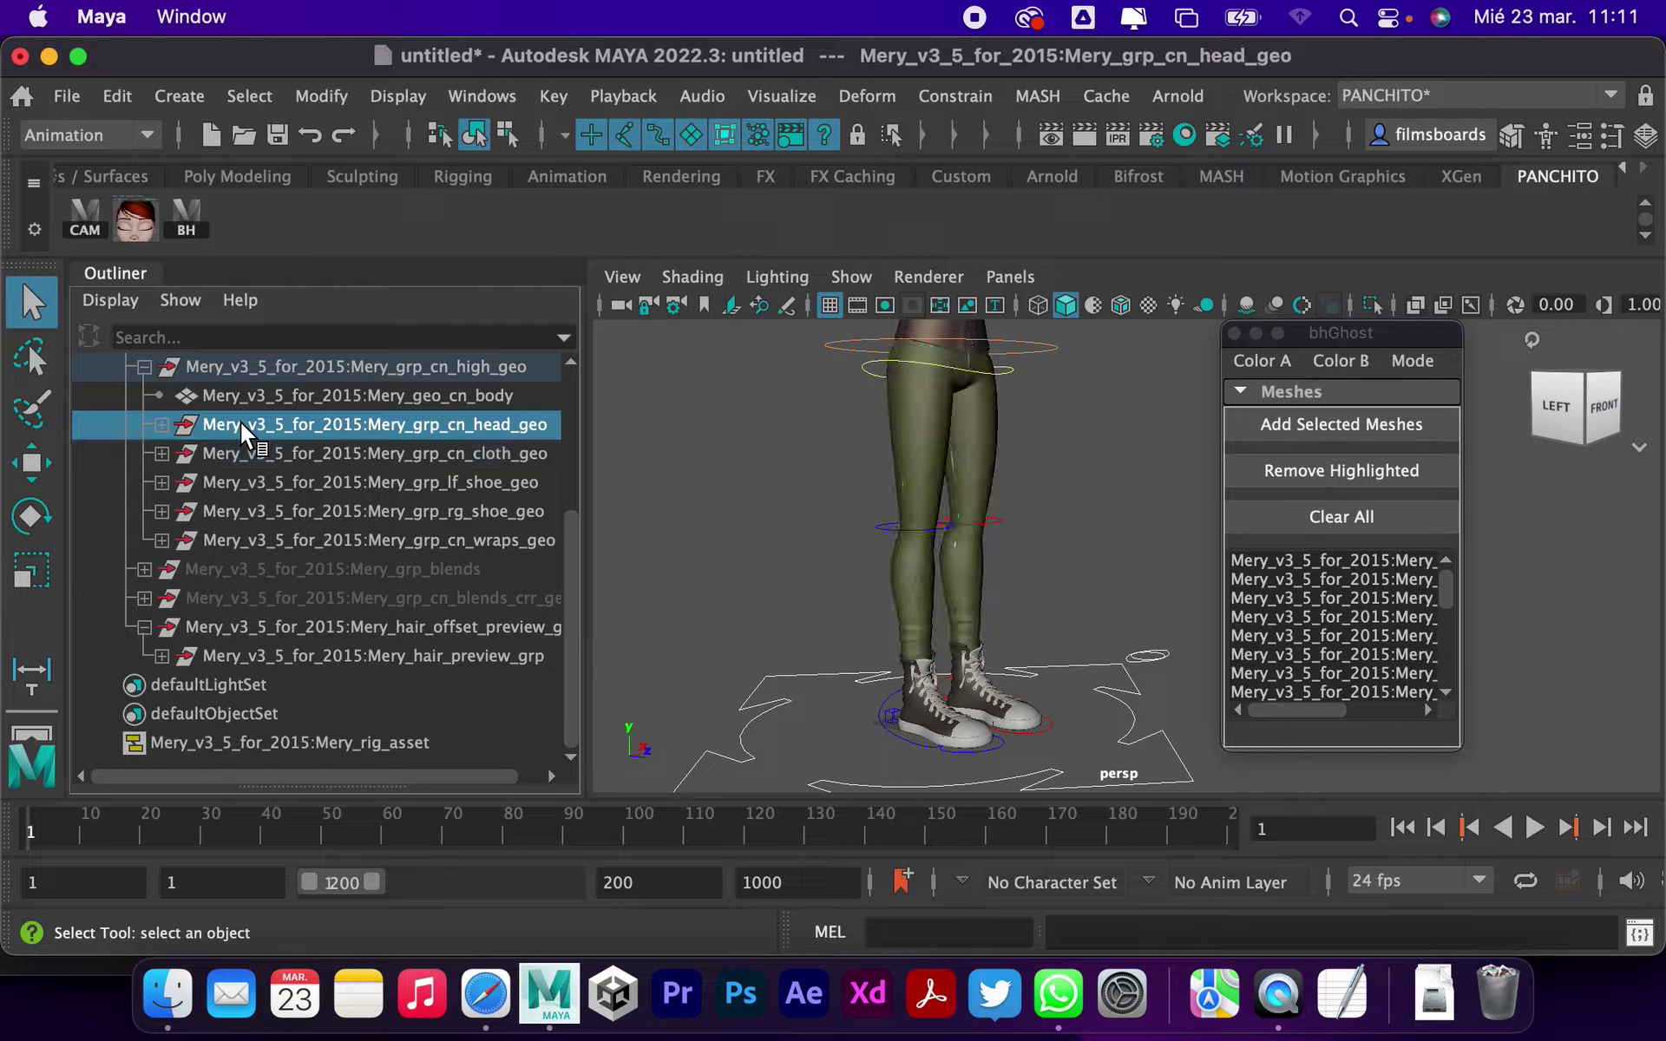
{"action": "mouse_move", "coordinate": [1030, 424]}
{"action": "middle_mouse_down", "text": "alt"}
{"action": "mouse_move", "coordinate": [1023, 506]}
{"action": "mouse_move", "coordinate": [726, 629]}
{"action": "middle_mouse_up", "text": "alt"}
{"action": "left_click", "coordinate": [274, 397]}
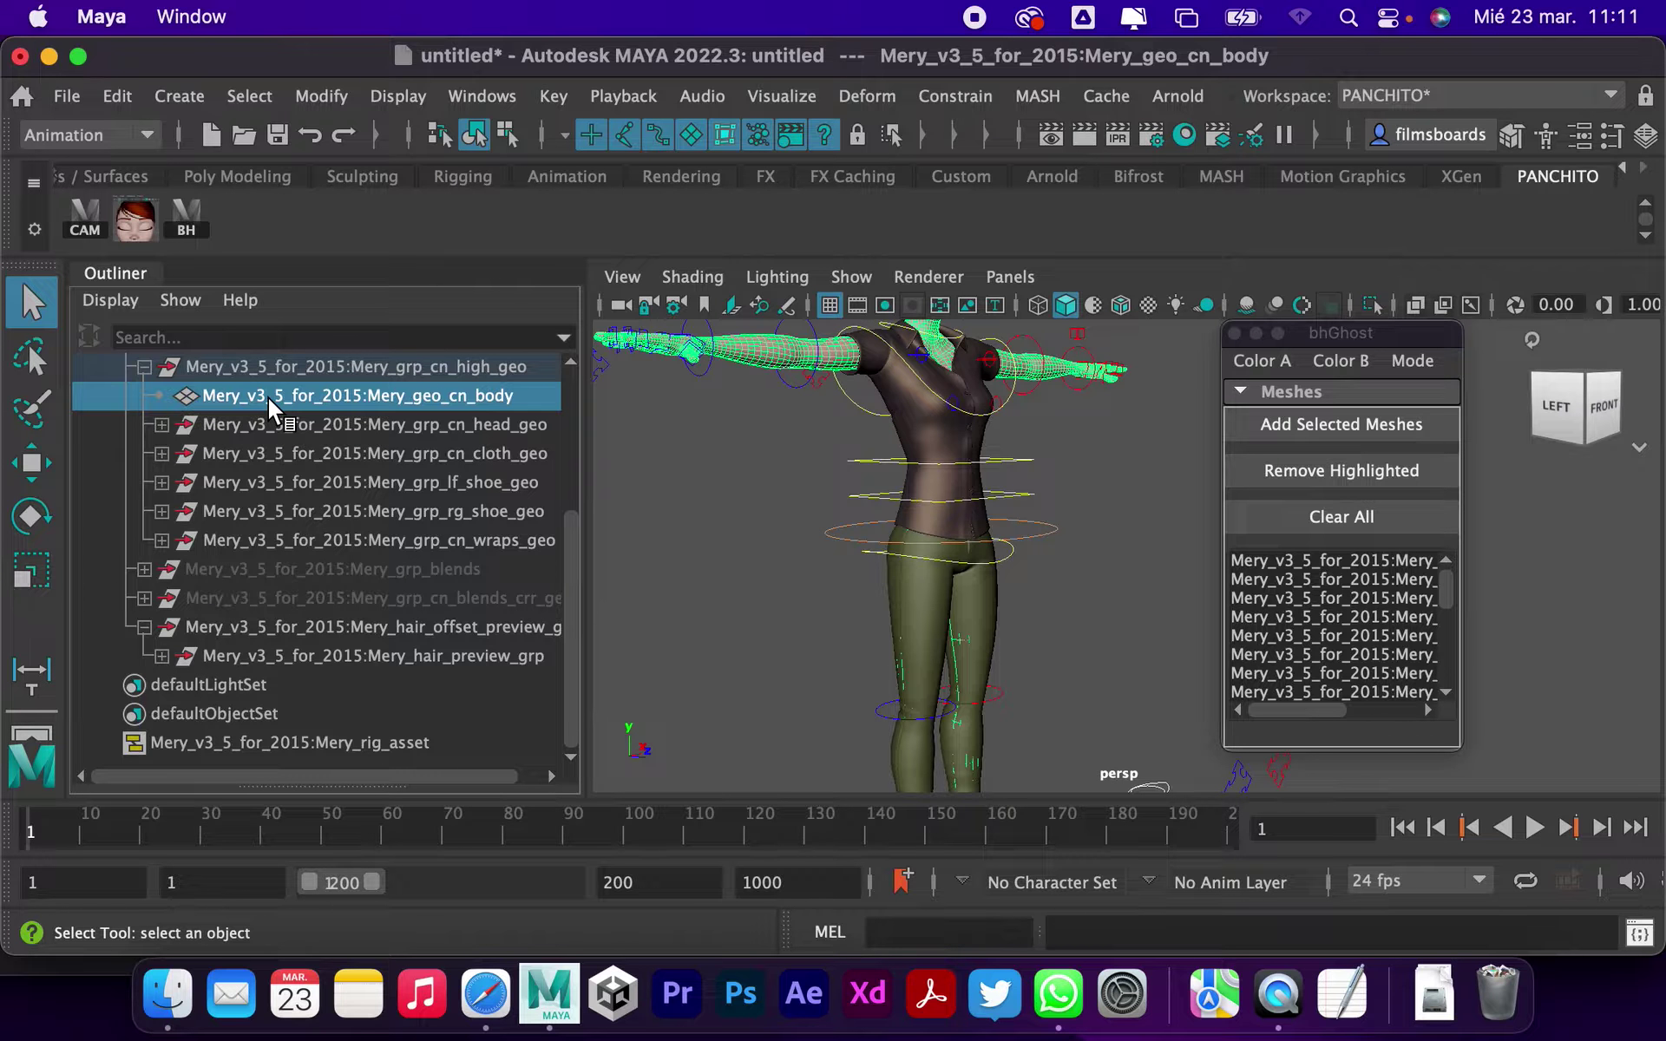
{"action": "left_click_drag", "start_coordinate": [573, 547], "coordinate": [571, 507]}
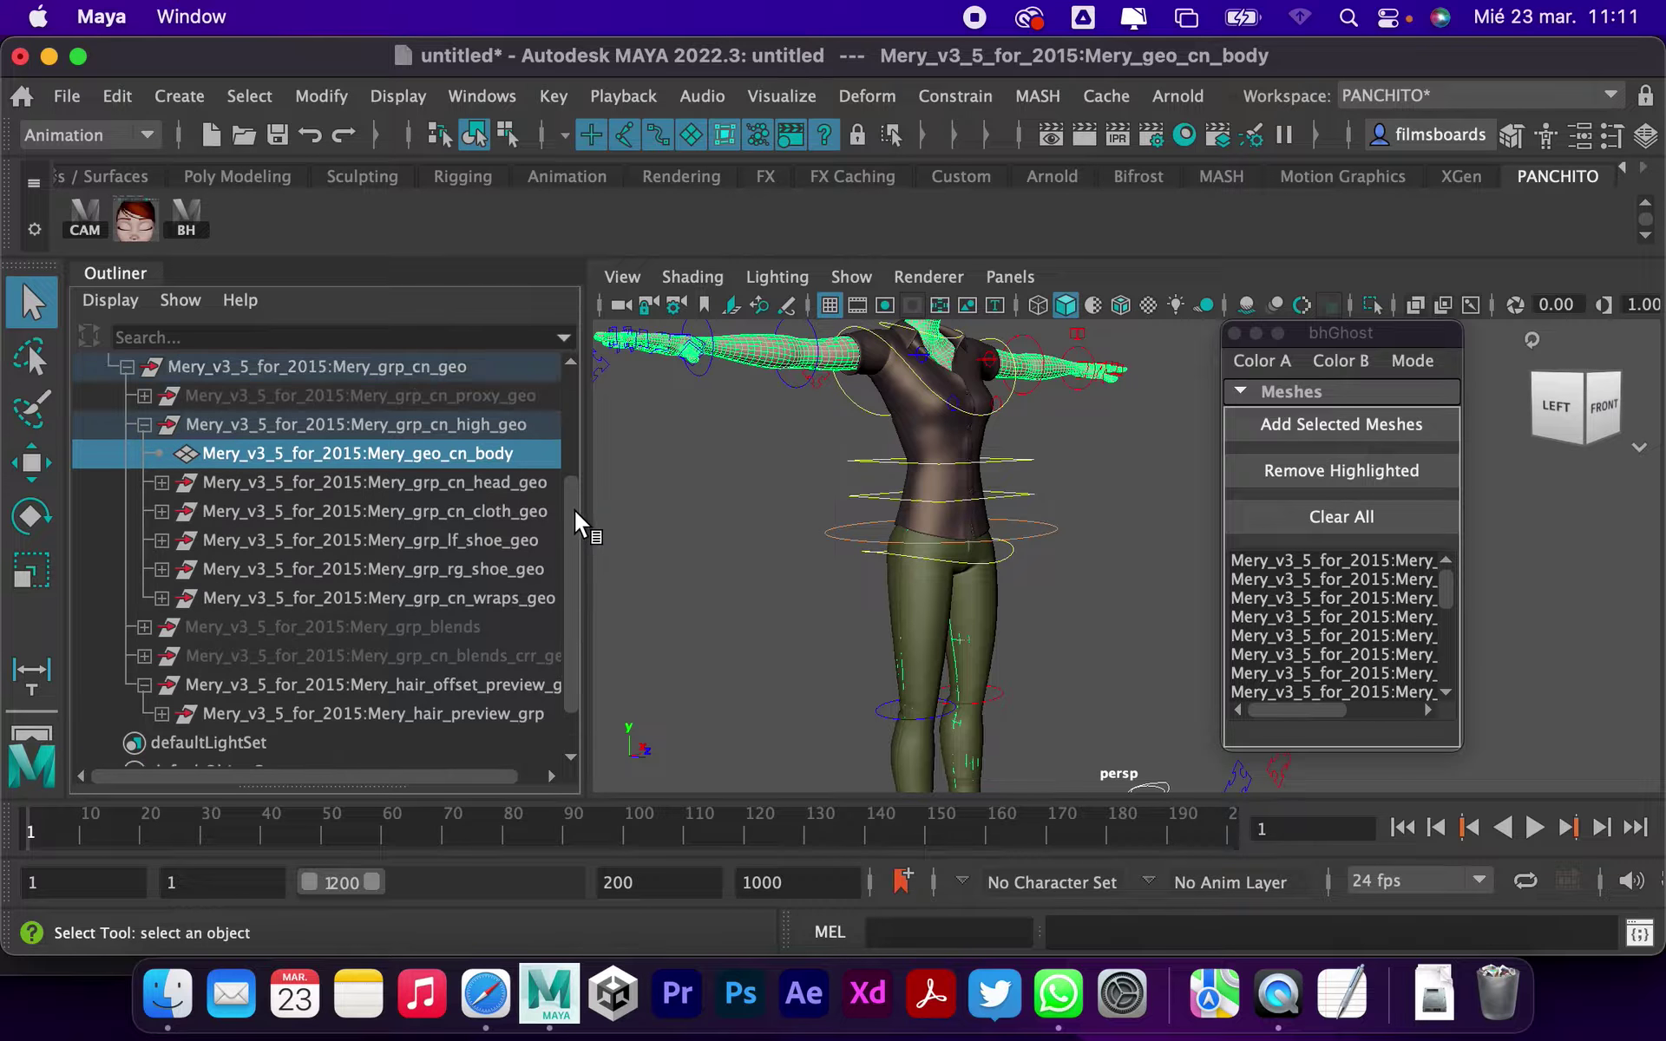
{"action": "left_click", "coordinate": [364, 432]}
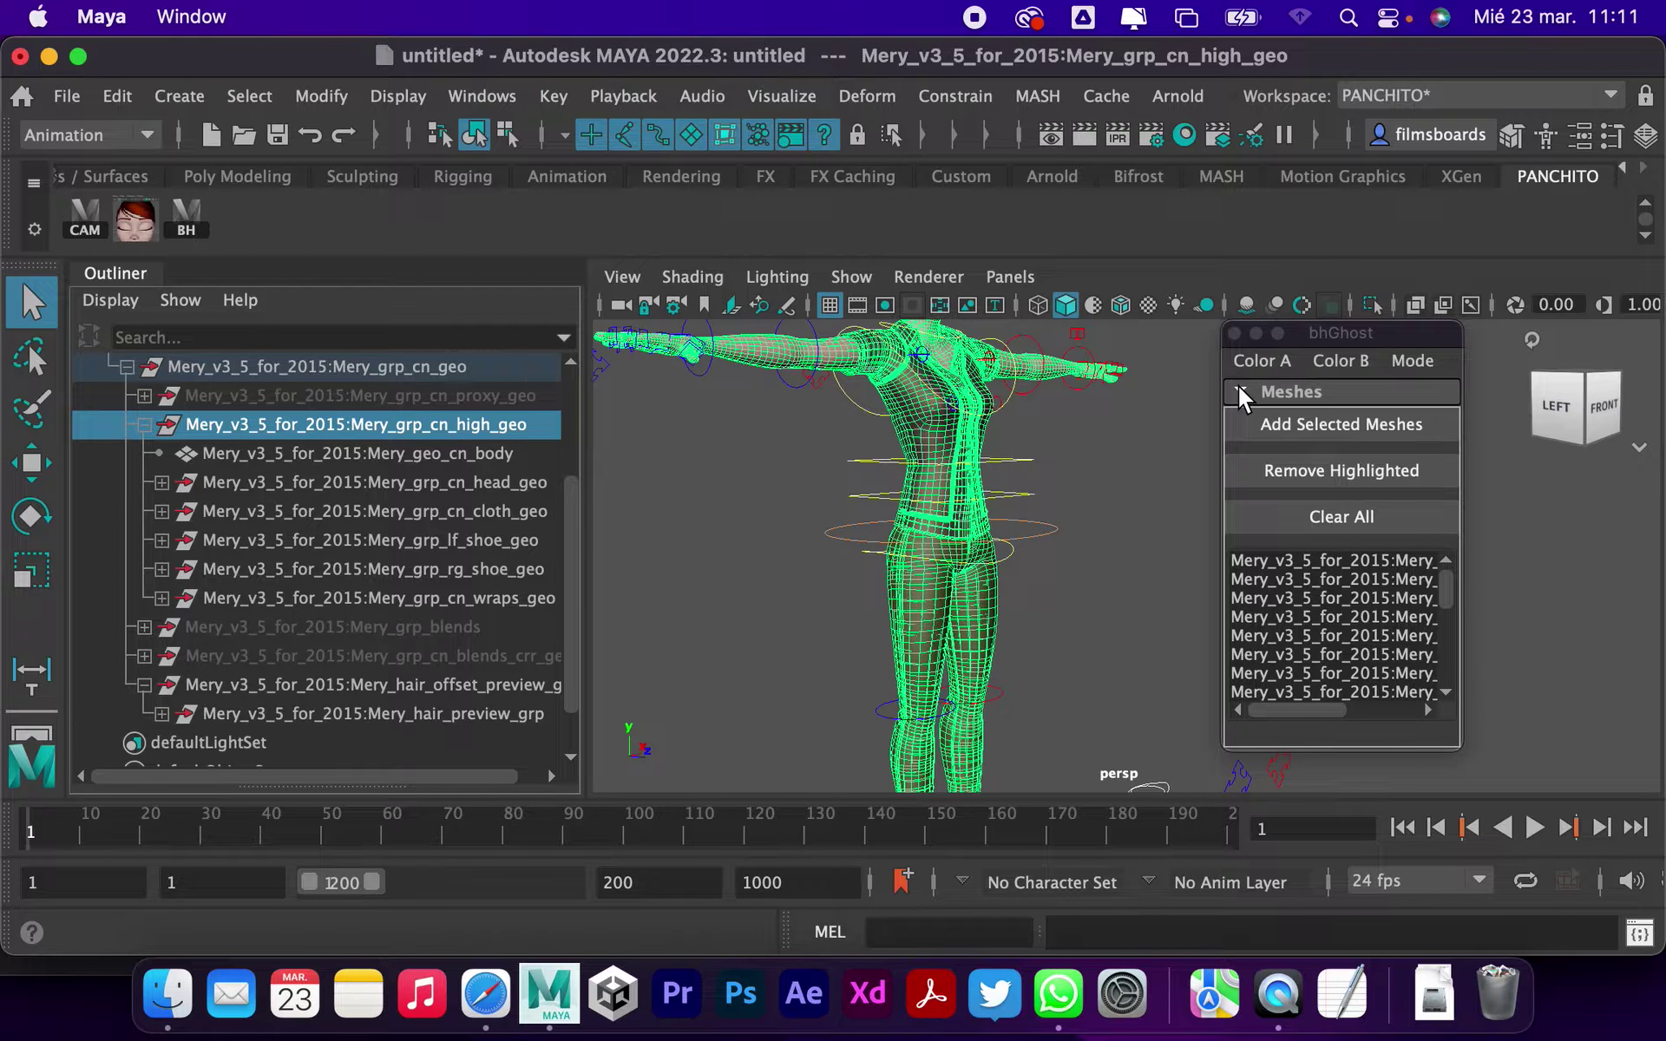
Step: Close the Outliner tab and fold away bhGhost's Meshes section to show the ghost options
{"action": "right_click", "coordinate": [113, 271]}
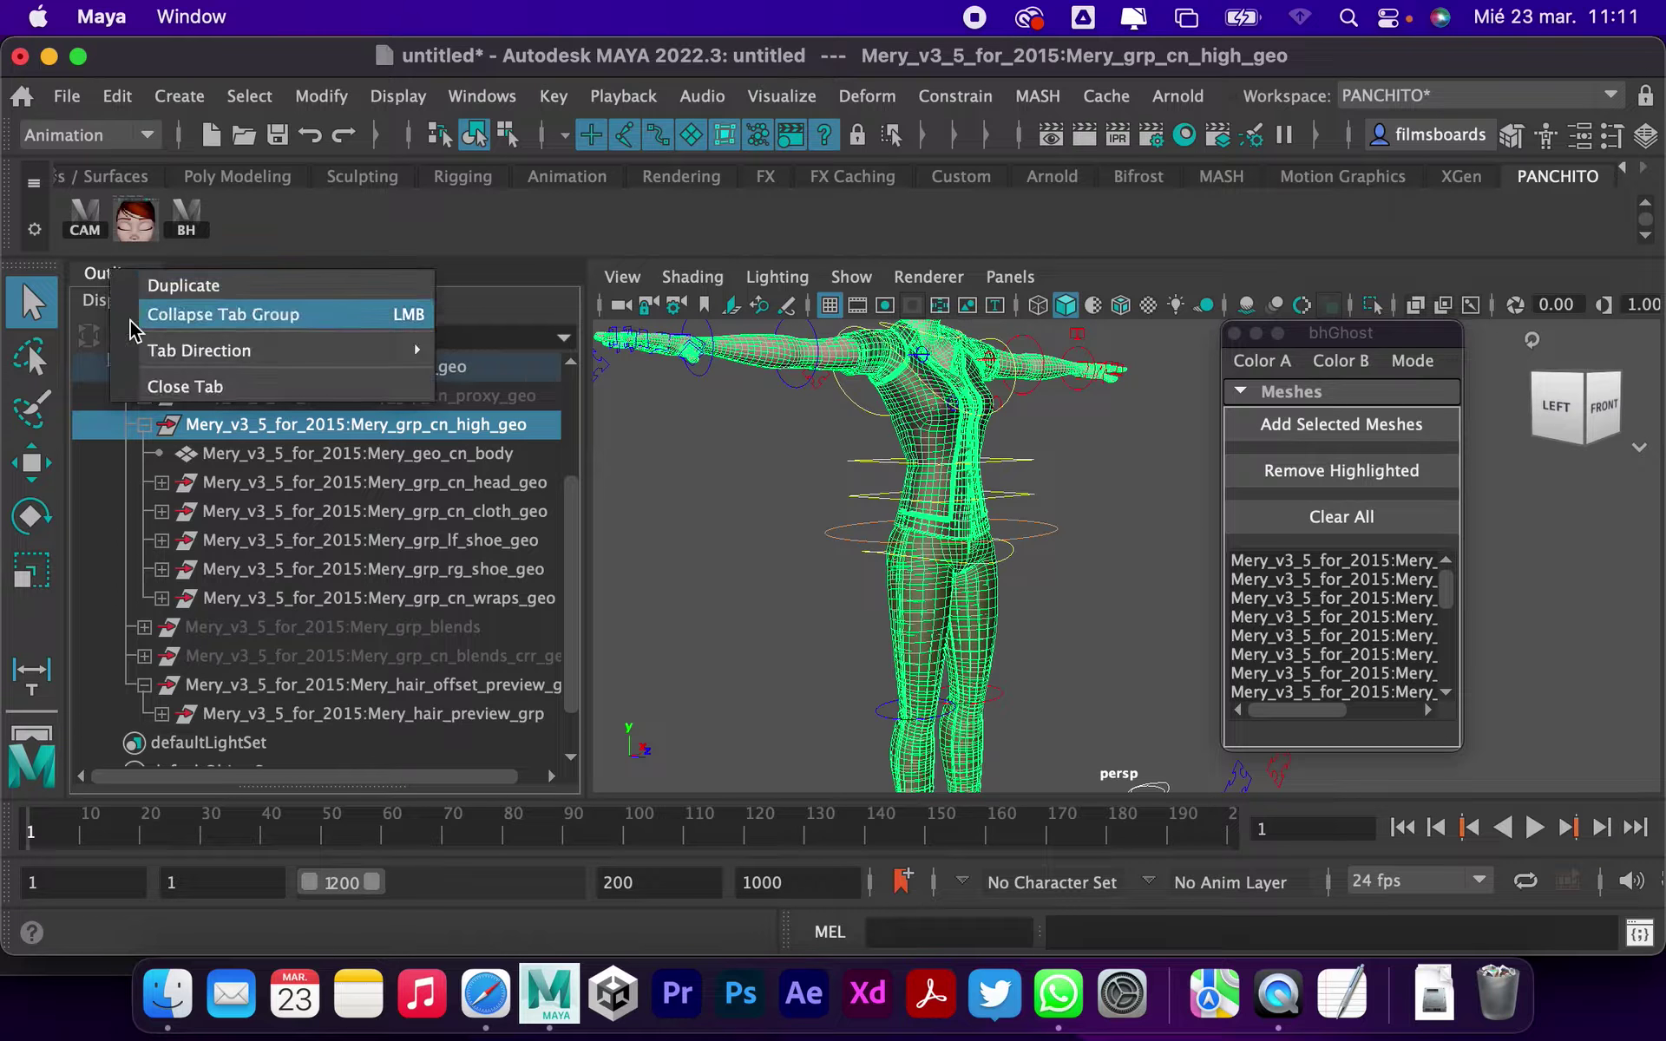
{"action": "left_click", "coordinate": [178, 386]}
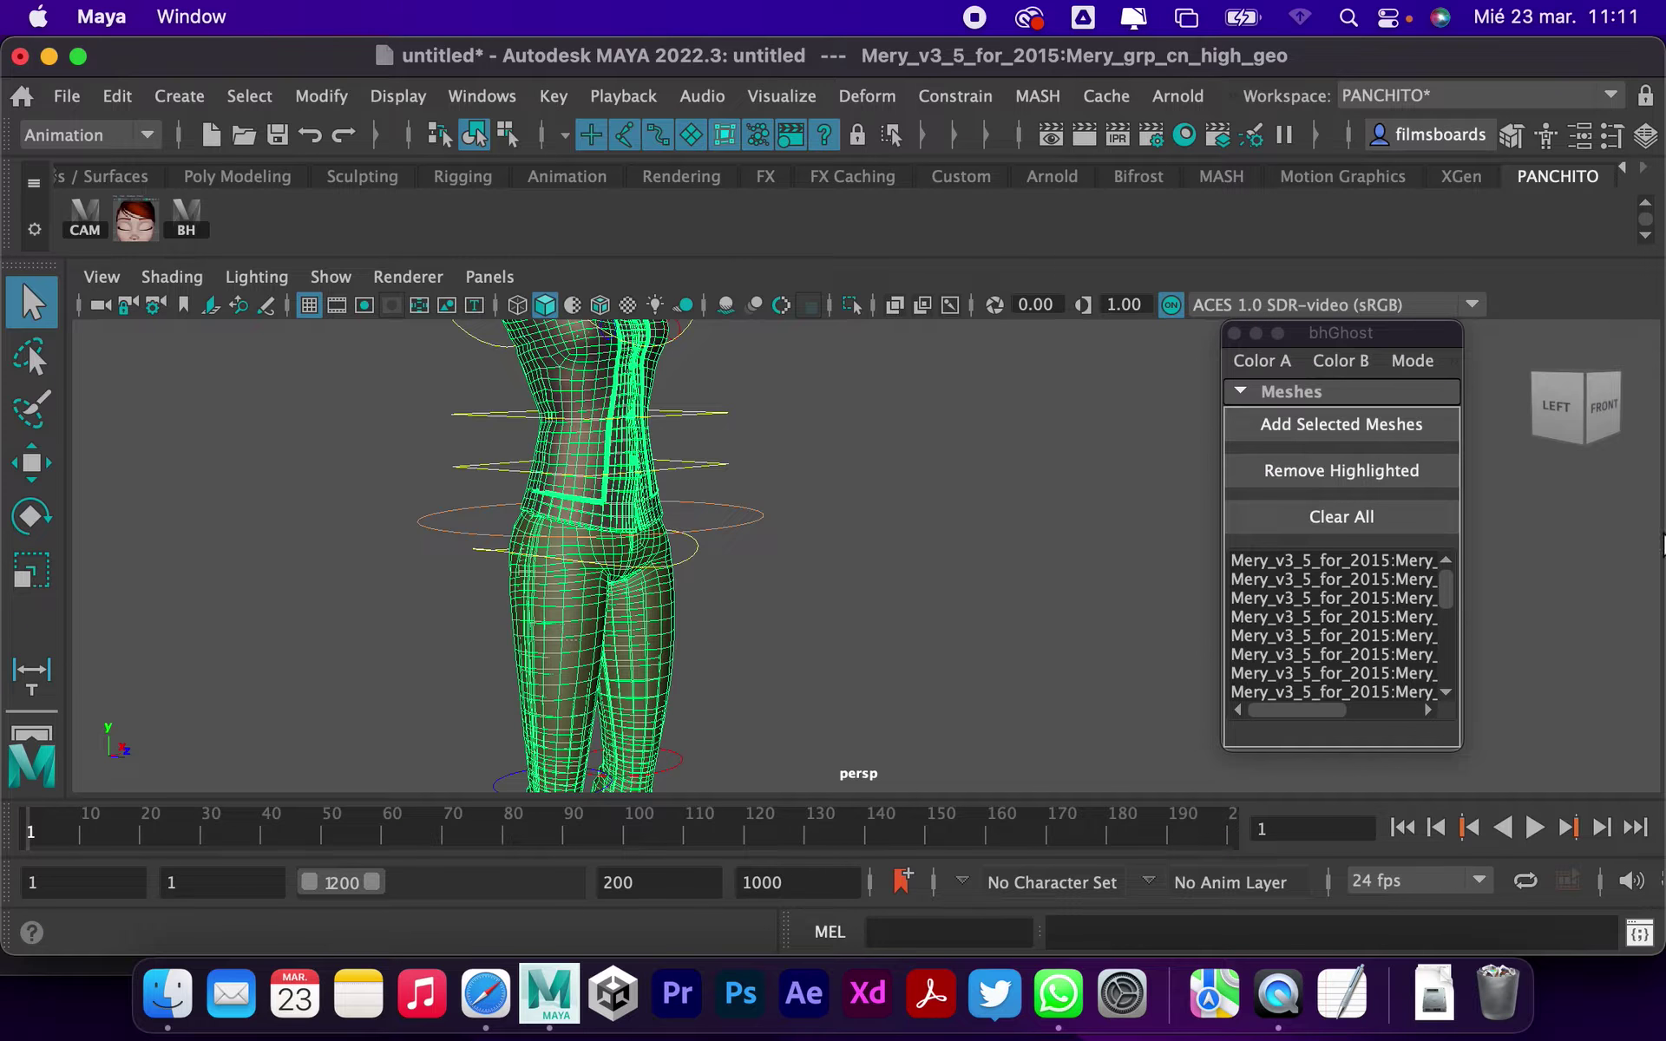
{"action": "left_click", "coordinate": [1241, 391]}
{"action": "scroll", "coordinate": [955, 520], "scroll_direction": "down", "scroll_amount": 5}
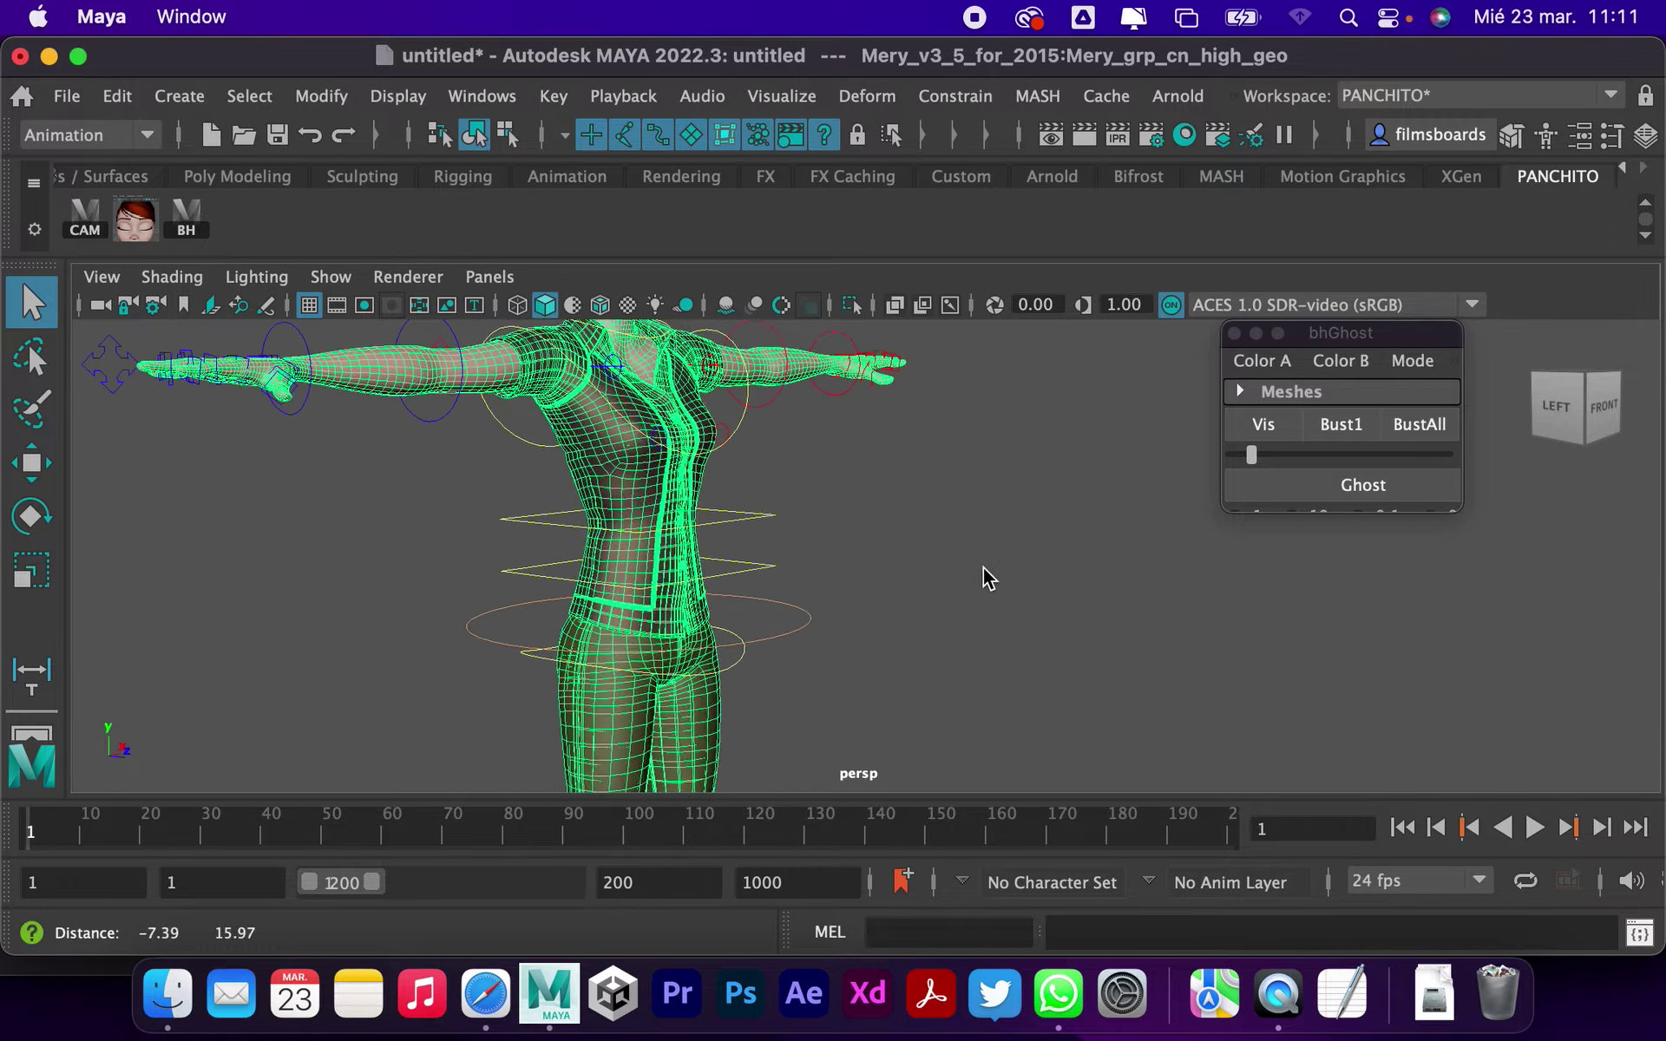
Step: Ghost Mery's frame 1 pose, raise the ghost slider to show the red outline, then go to frame 11
{"action": "left_click", "coordinate": [936, 512]}
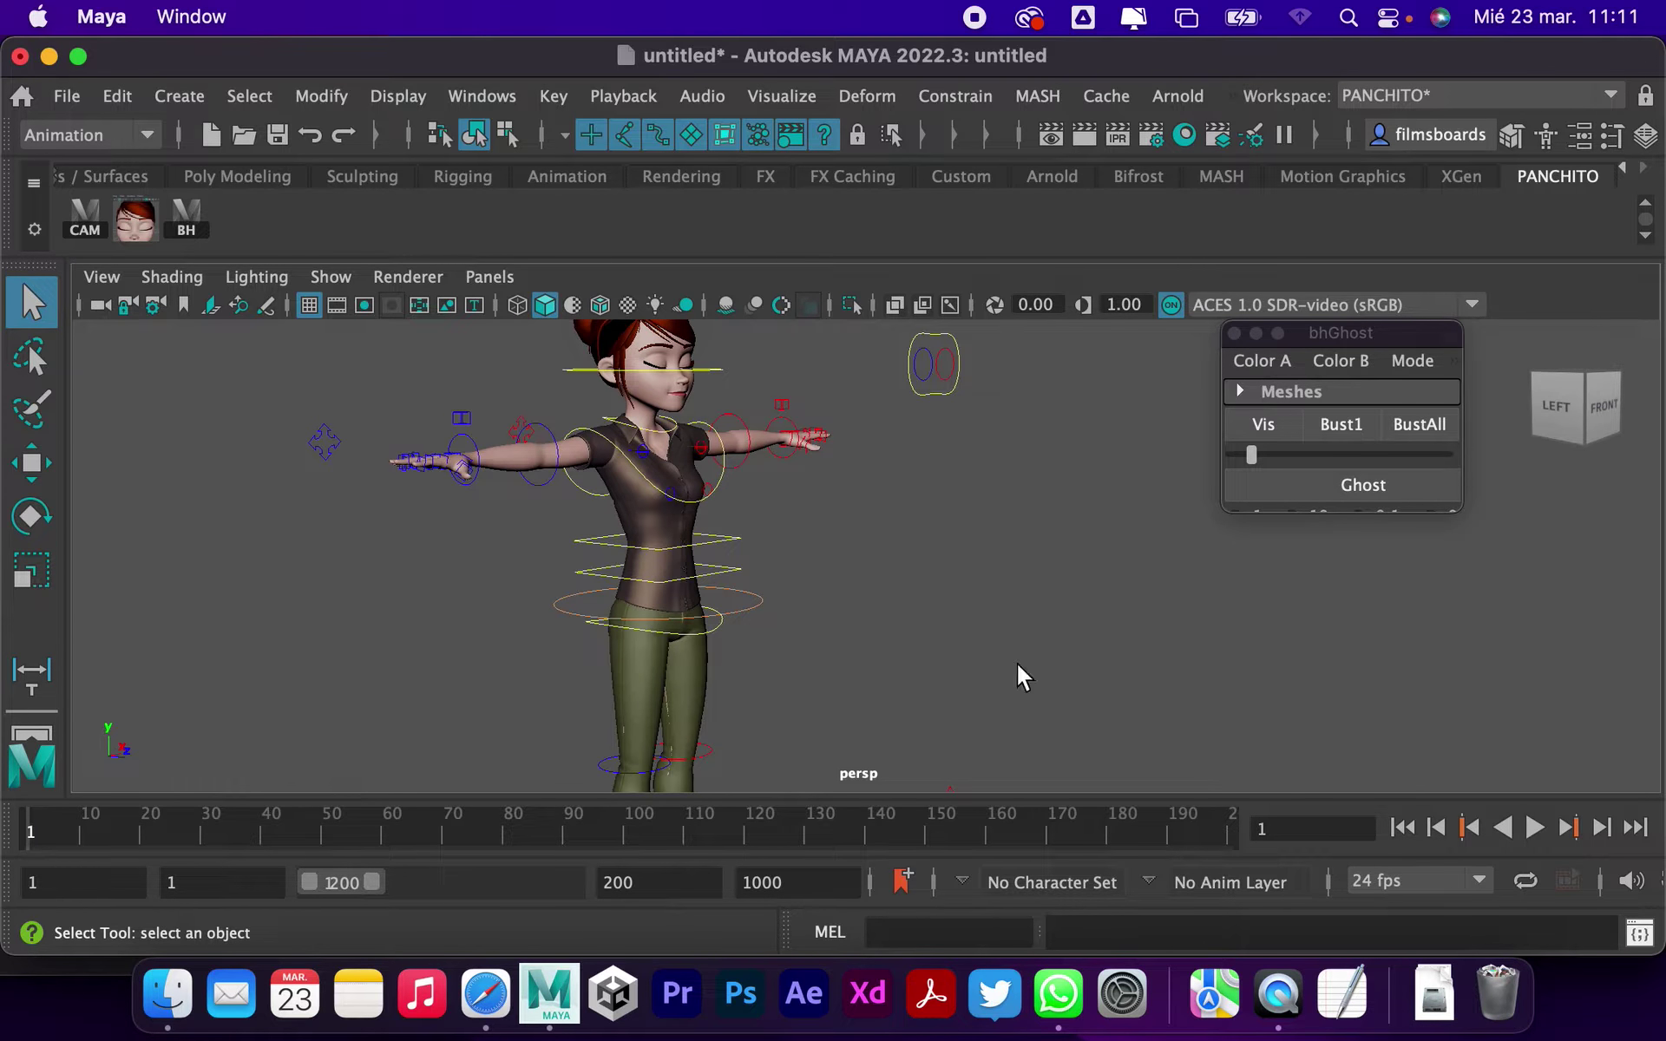
{"action": "left_click_drag", "start_coordinate": [1461, 510], "coordinate": [1518, 601]}
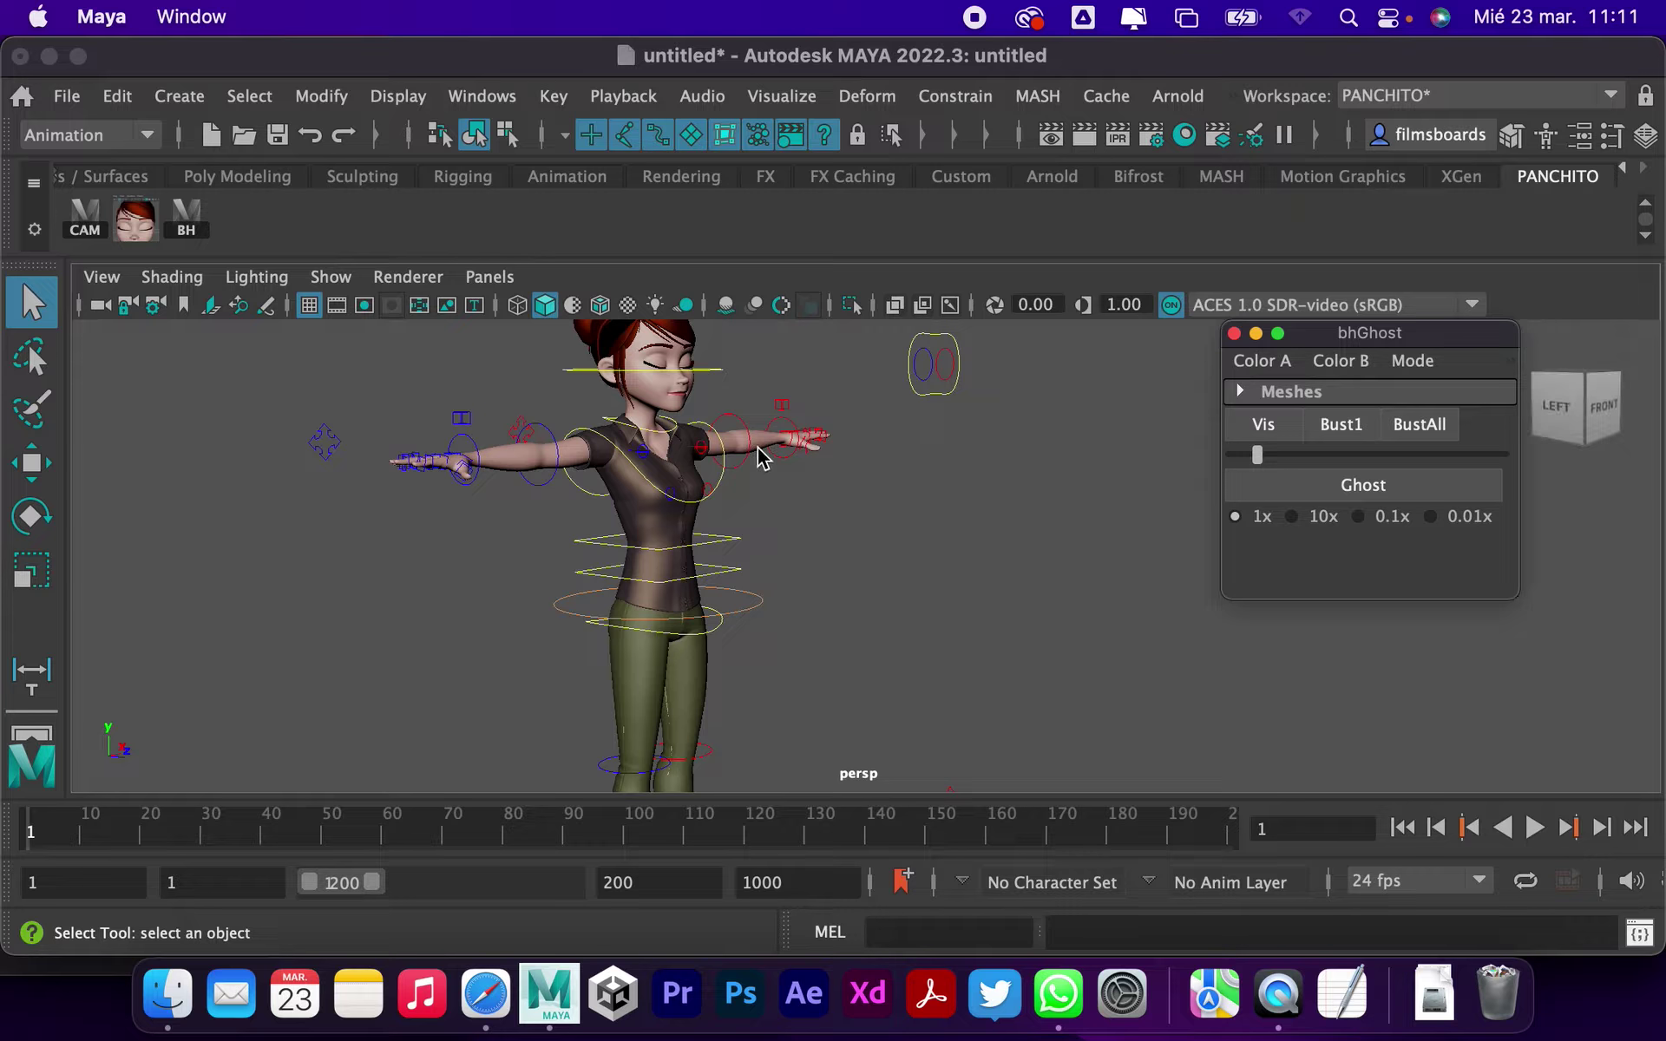
{"action": "left_click", "coordinate": [1365, 488]}
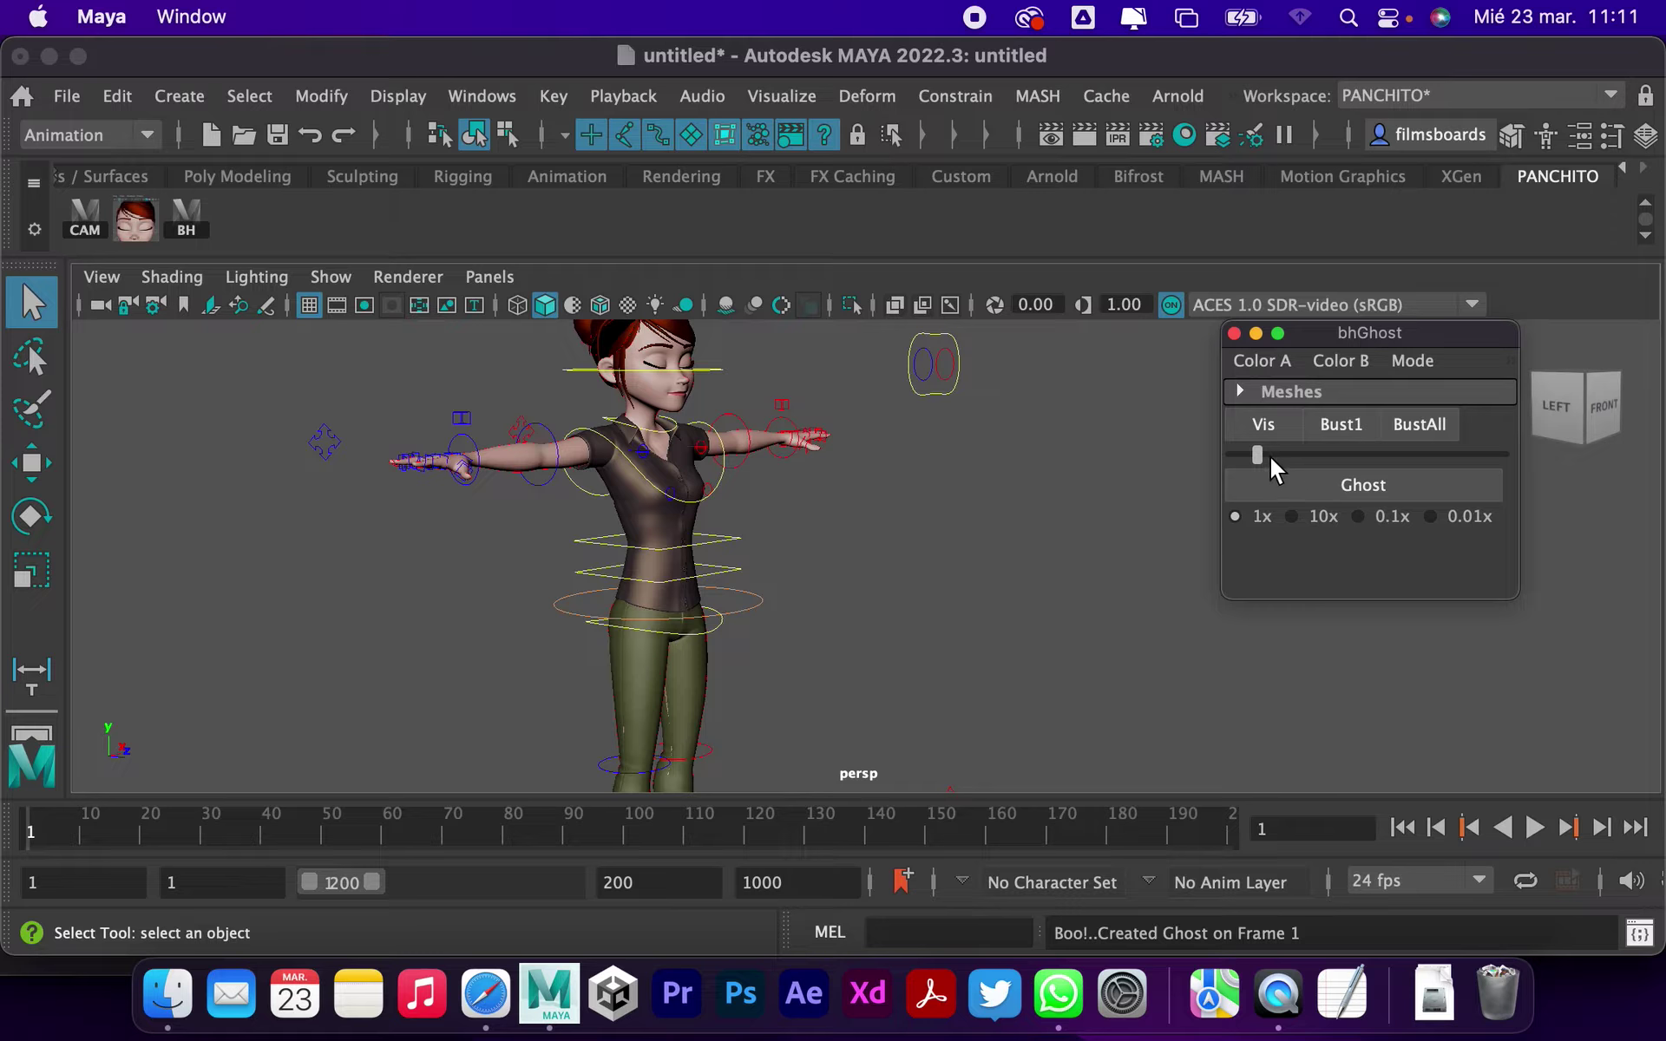
{"action": "left_click_drag", "start_coordinate": [1260, 455], "coordinate": [1396, 465]}
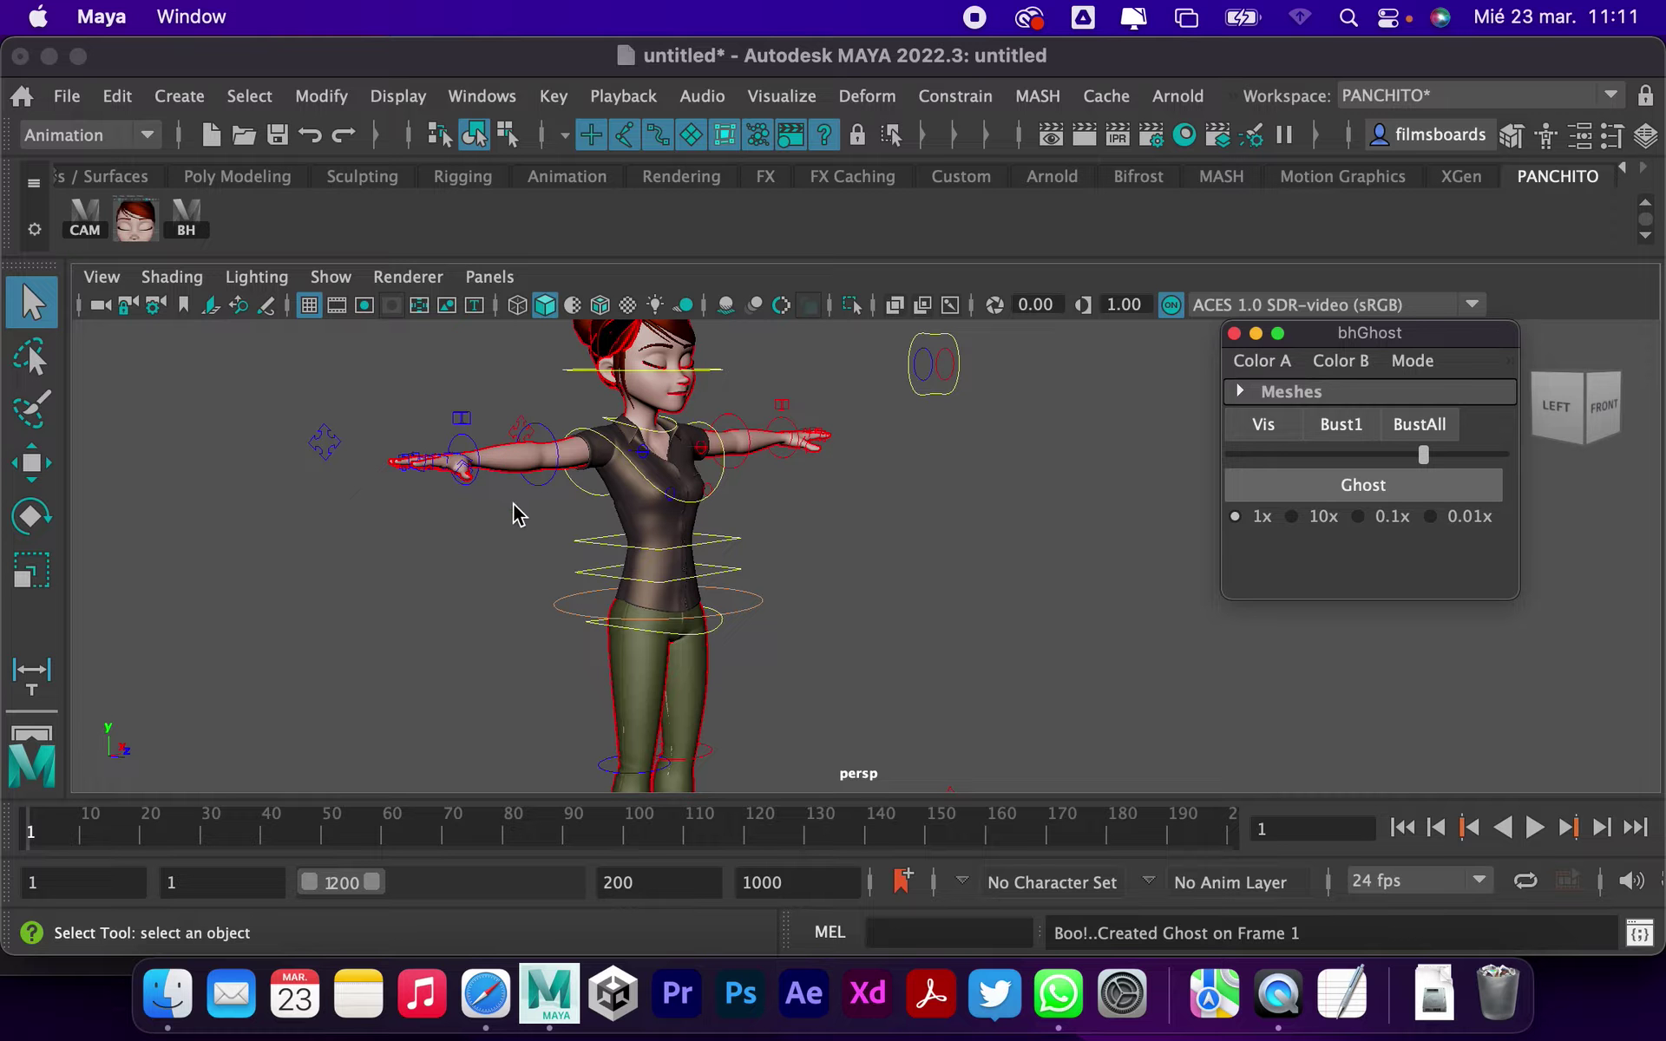
{"action": "left_click_drag", "start_coordinate": [52, 832], "coordinate": [95, 832]}
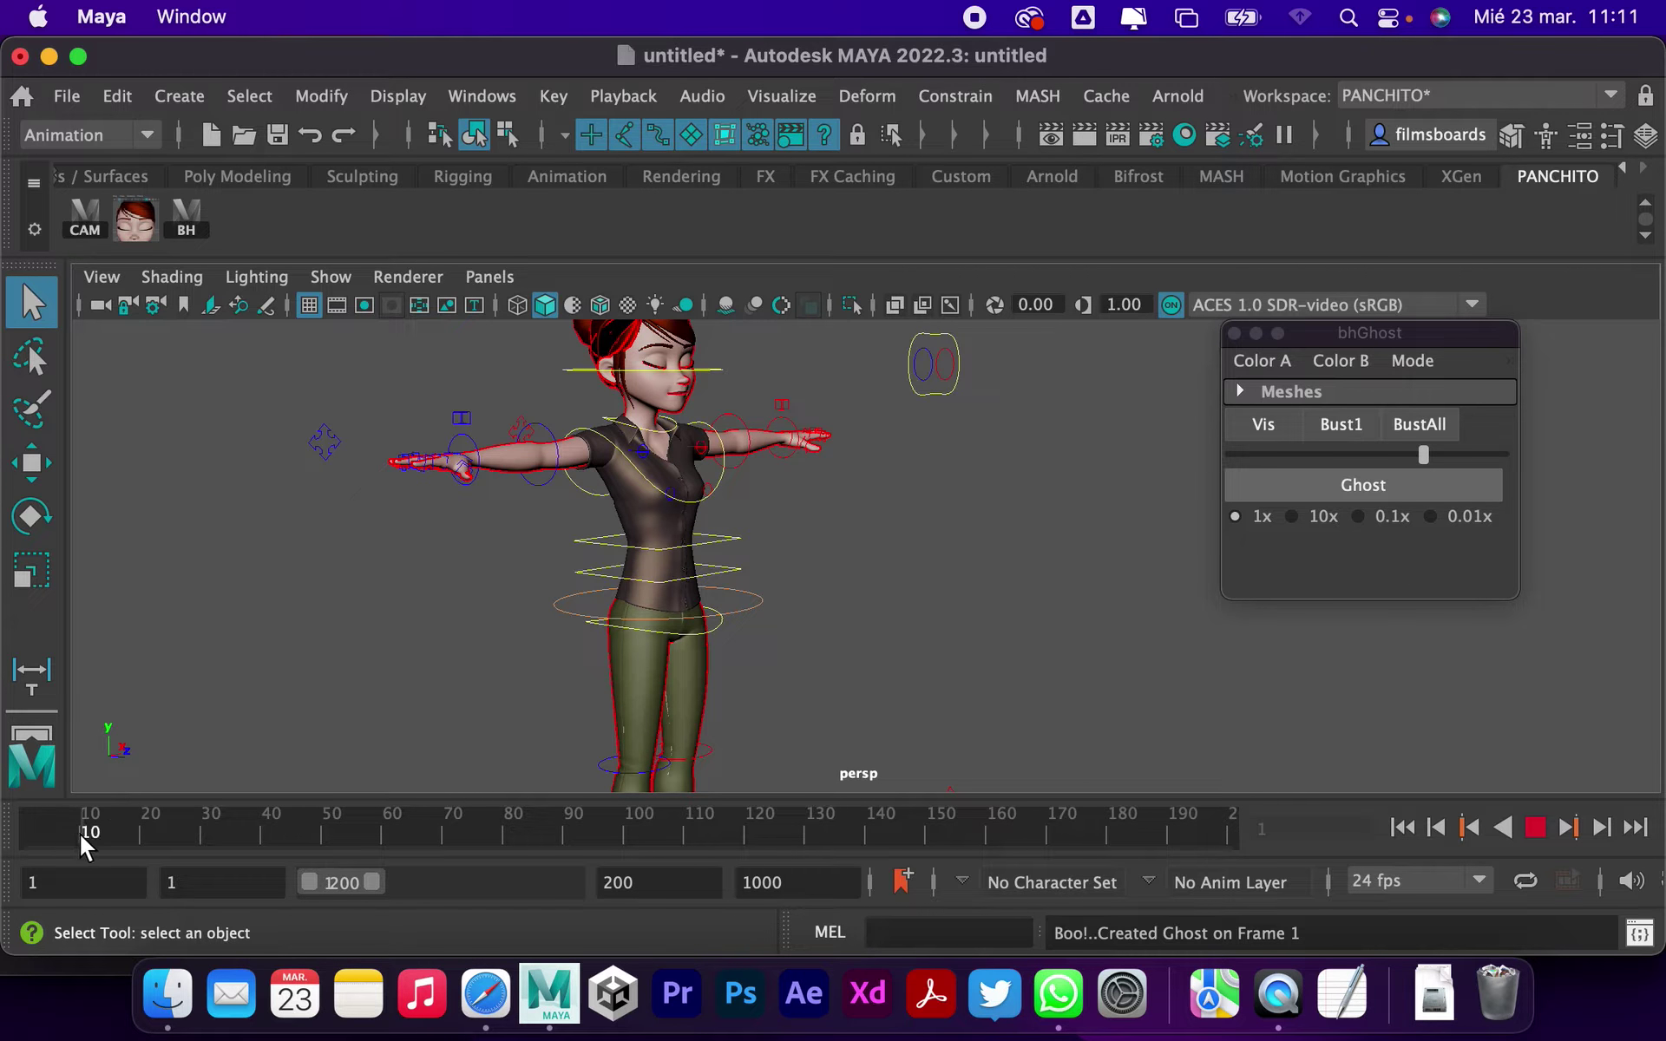
{"action": "middle_click_drag", "start_coordinate": [807, 390], "coordinate": [833, 471], "text": "alt"}
Step: Lower one hand beside the hip, raise the other overhead, and ghost the frame 11 pose
{"action": "left_click", "coordinate": [501, 521]}
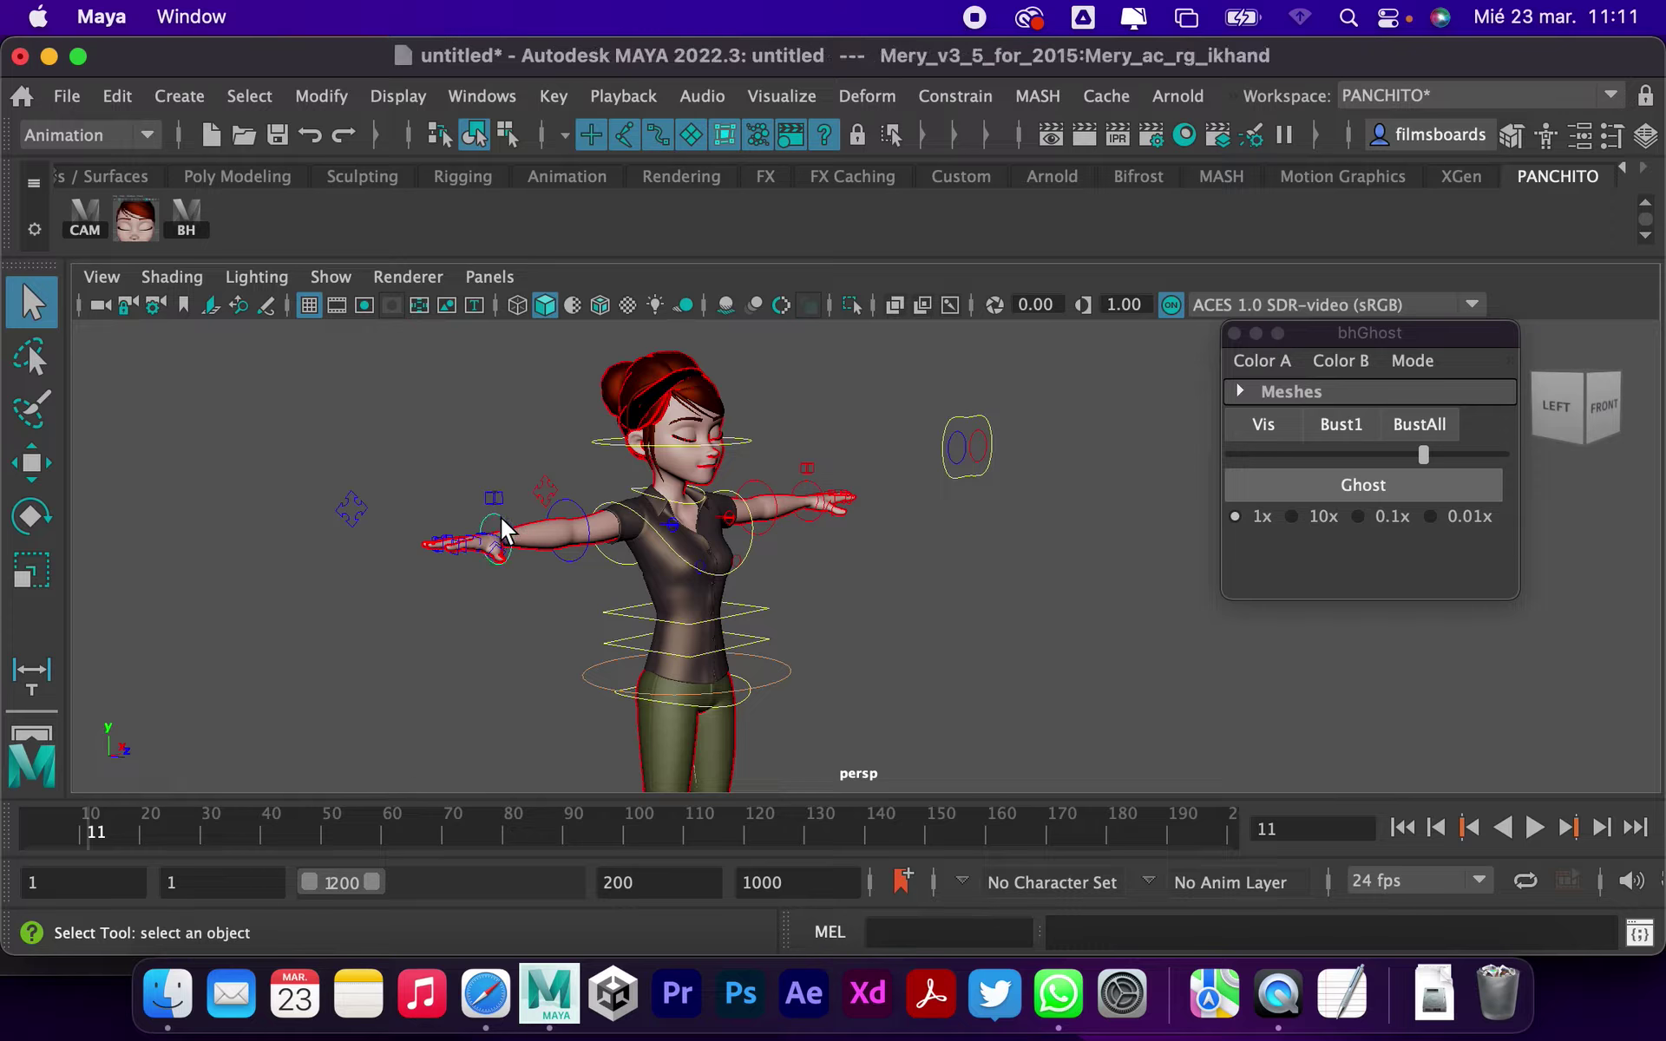
{"action": "key", "text": "w"}
{"action": "mouse_move", "coordinate": [606, 573]}
{"action": "left_mouse_down"}
{"action": "mouse_move", "coordinate": [625, 482]}
{"action": "mouse_move", "coordinate": [434, 549]}
{"action": "left_mouse_up"}
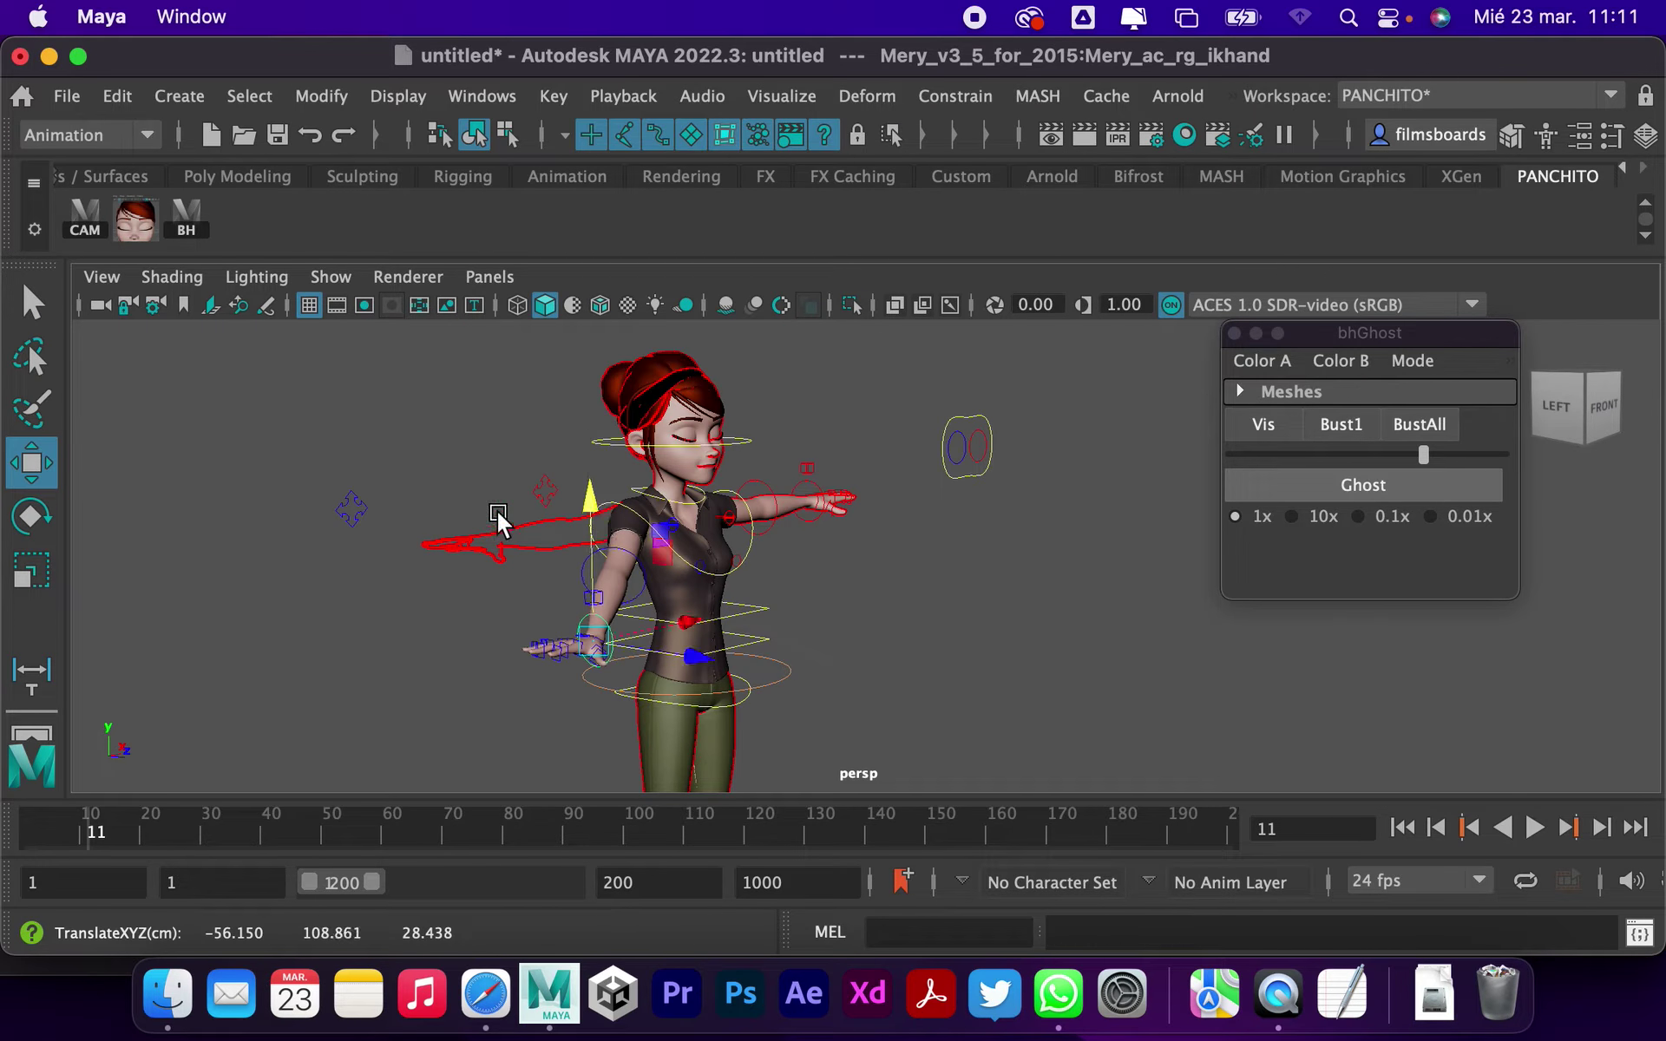
{"action": "left_click", "coordinate": [829, 508]}
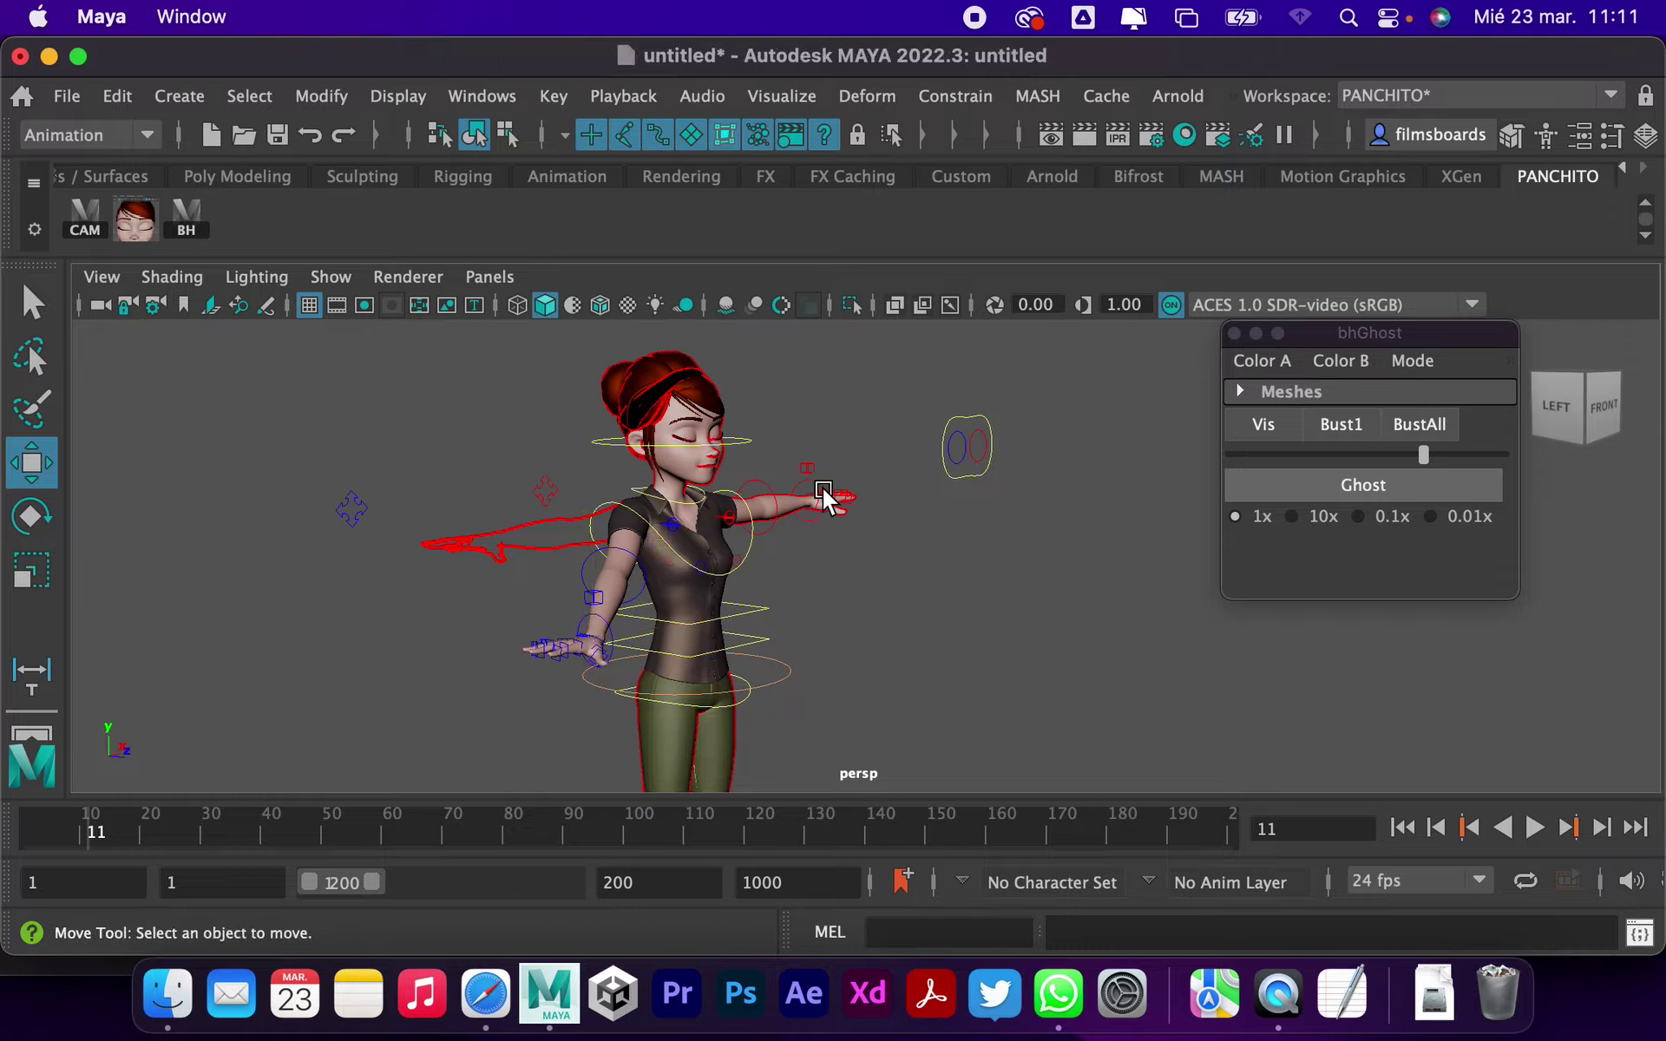
{"action": "left_click_drag", "start_coordinate": [819, 523], "coordinate": [777, 238]}
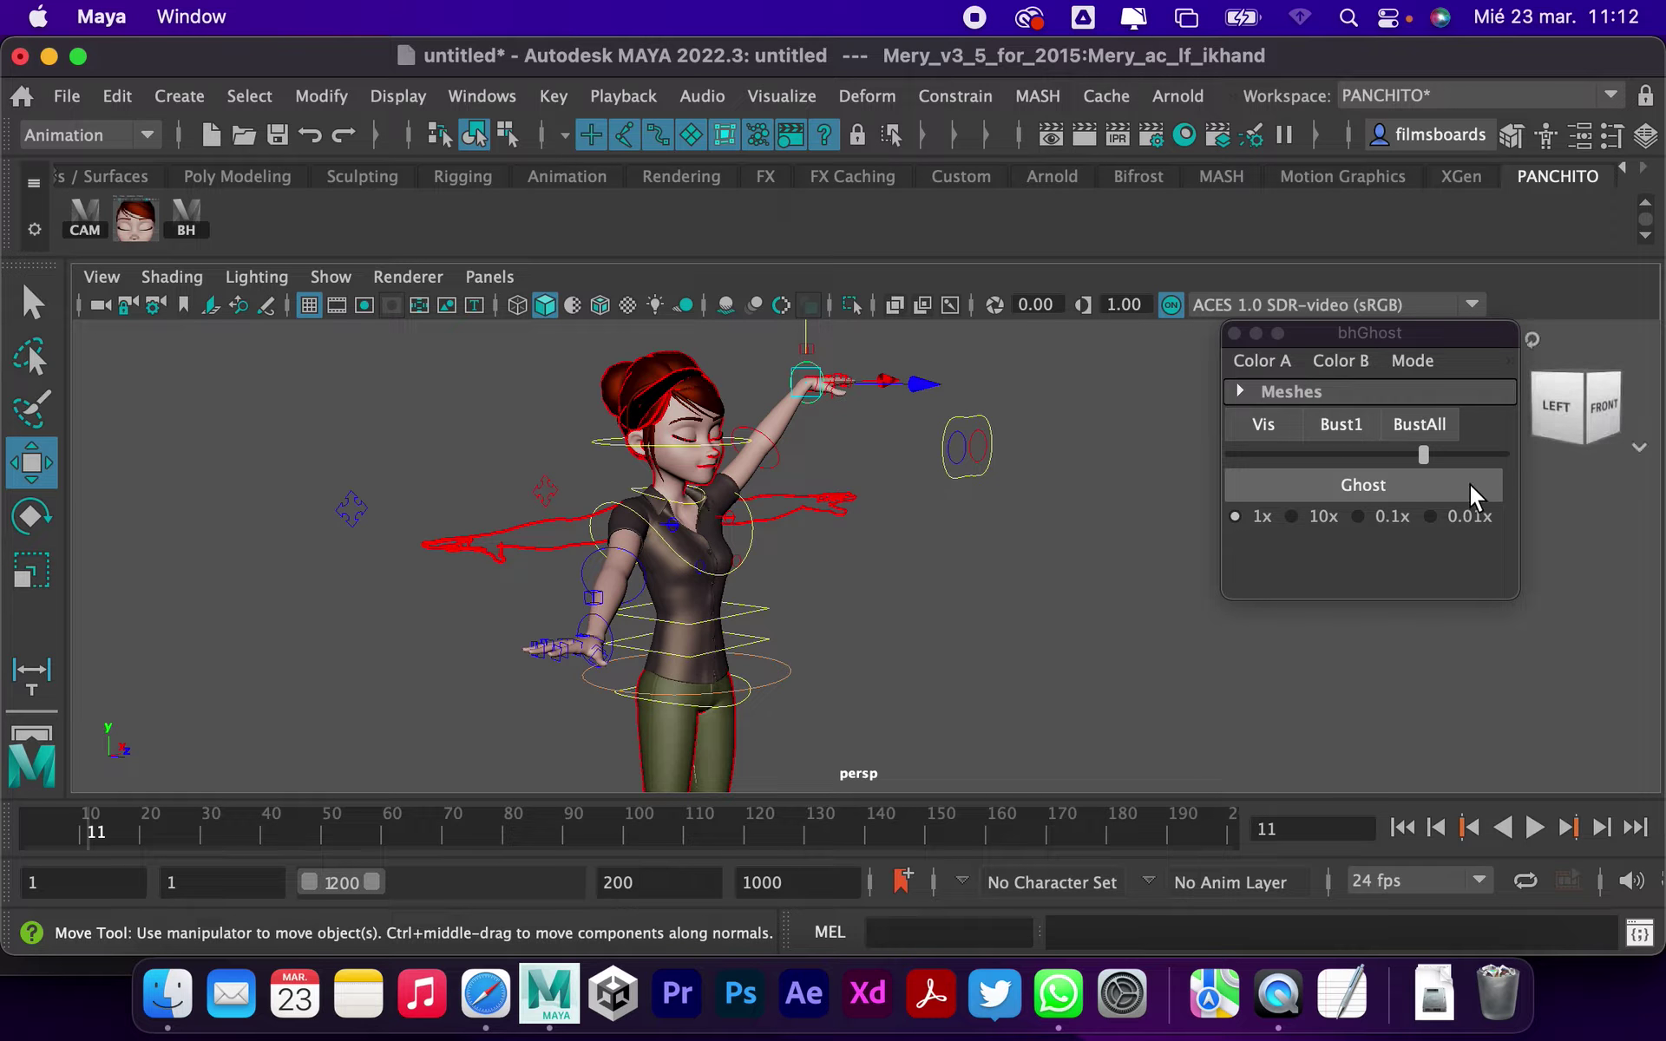
{"action": "left_click", "coordinate": [1380, 487]}
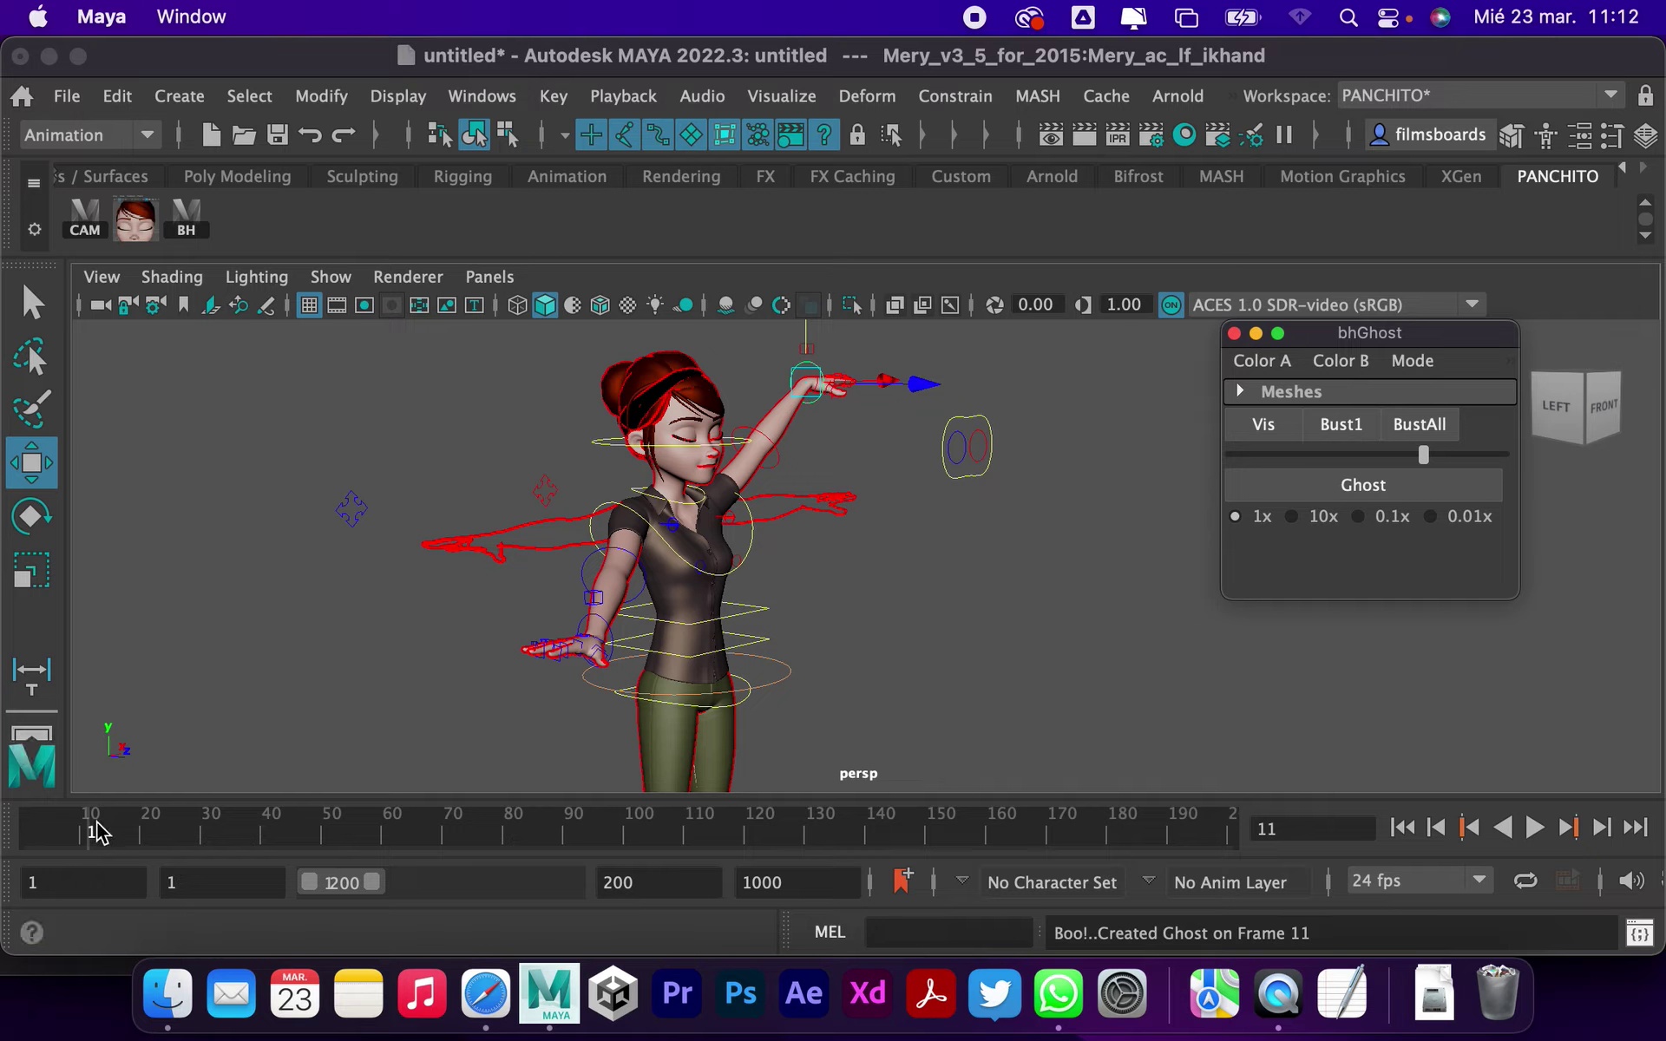
Step: On frame 7, bring the right arm out to the side, ghost the pose, then adjust the right hand
{"action": "left_click_drag", "start_coordinate": [94, 829], "coordinate": [68, 829]}
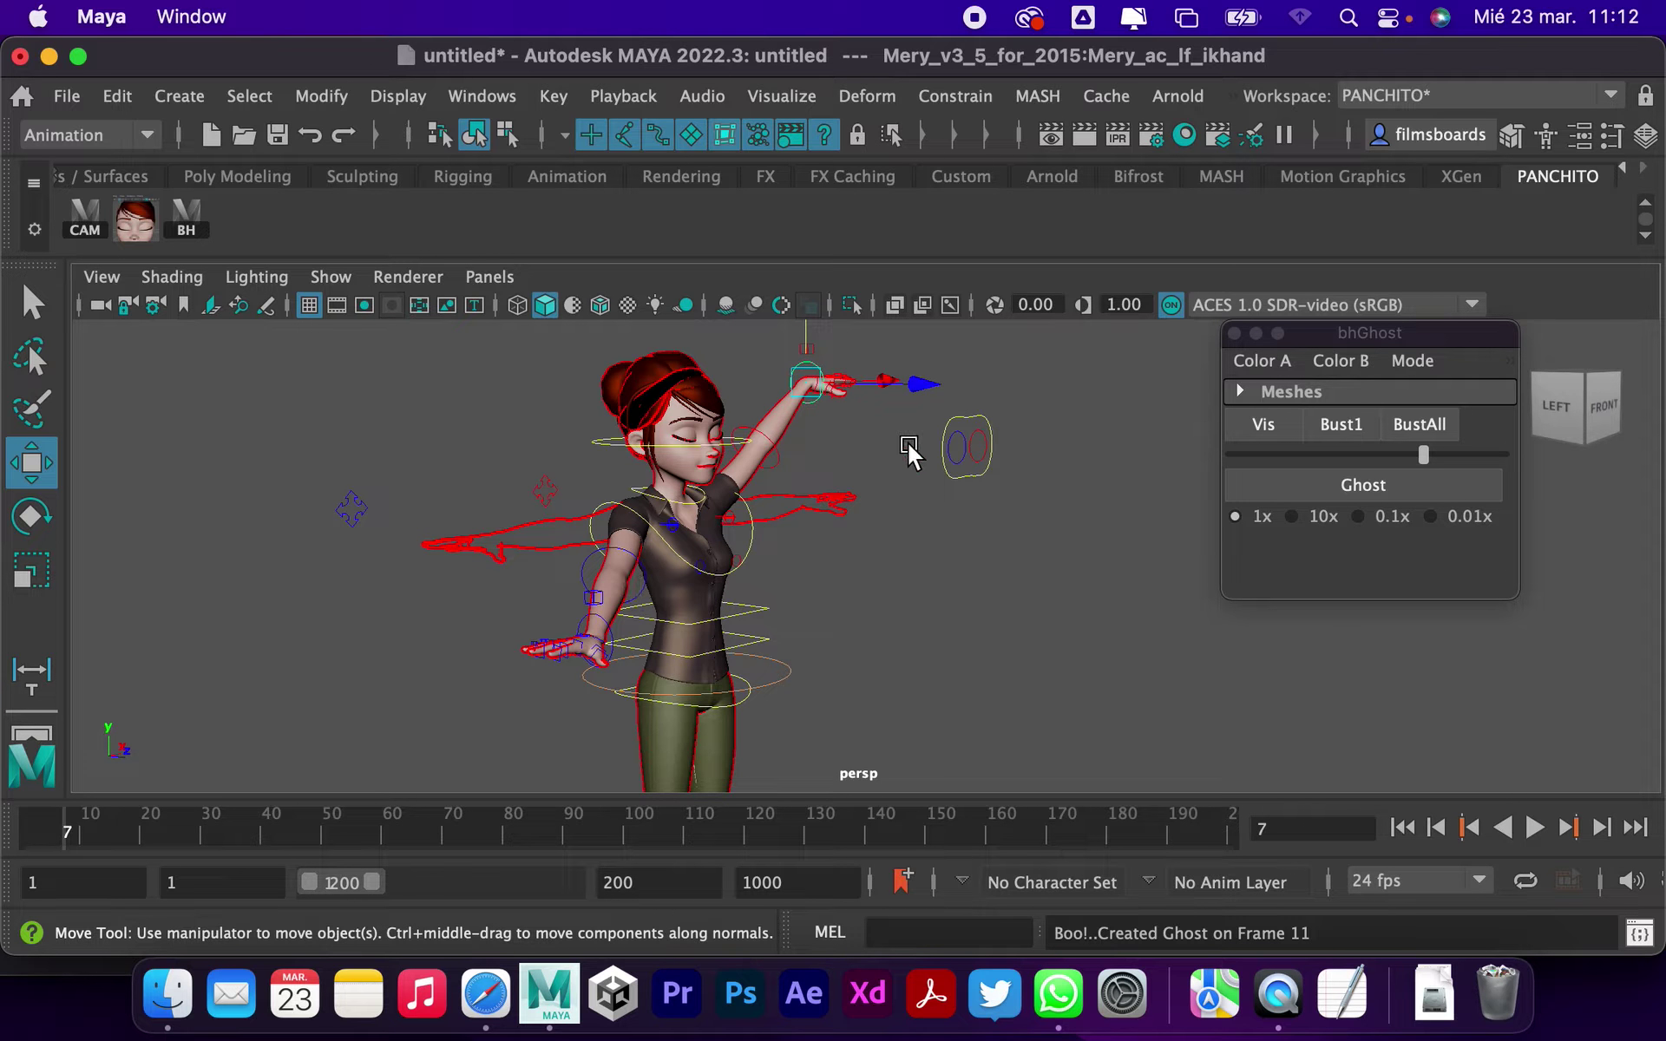
{"action": "mouse_move", "coordinate": [806, 347]}
{"action": "left_mouse_down"}
{"action": "mouse_move", "coordinate": [818, 392]}
{"action": "mouse_move", "coordinate": [789, 473]}
{"action": "left_mouse_up"}
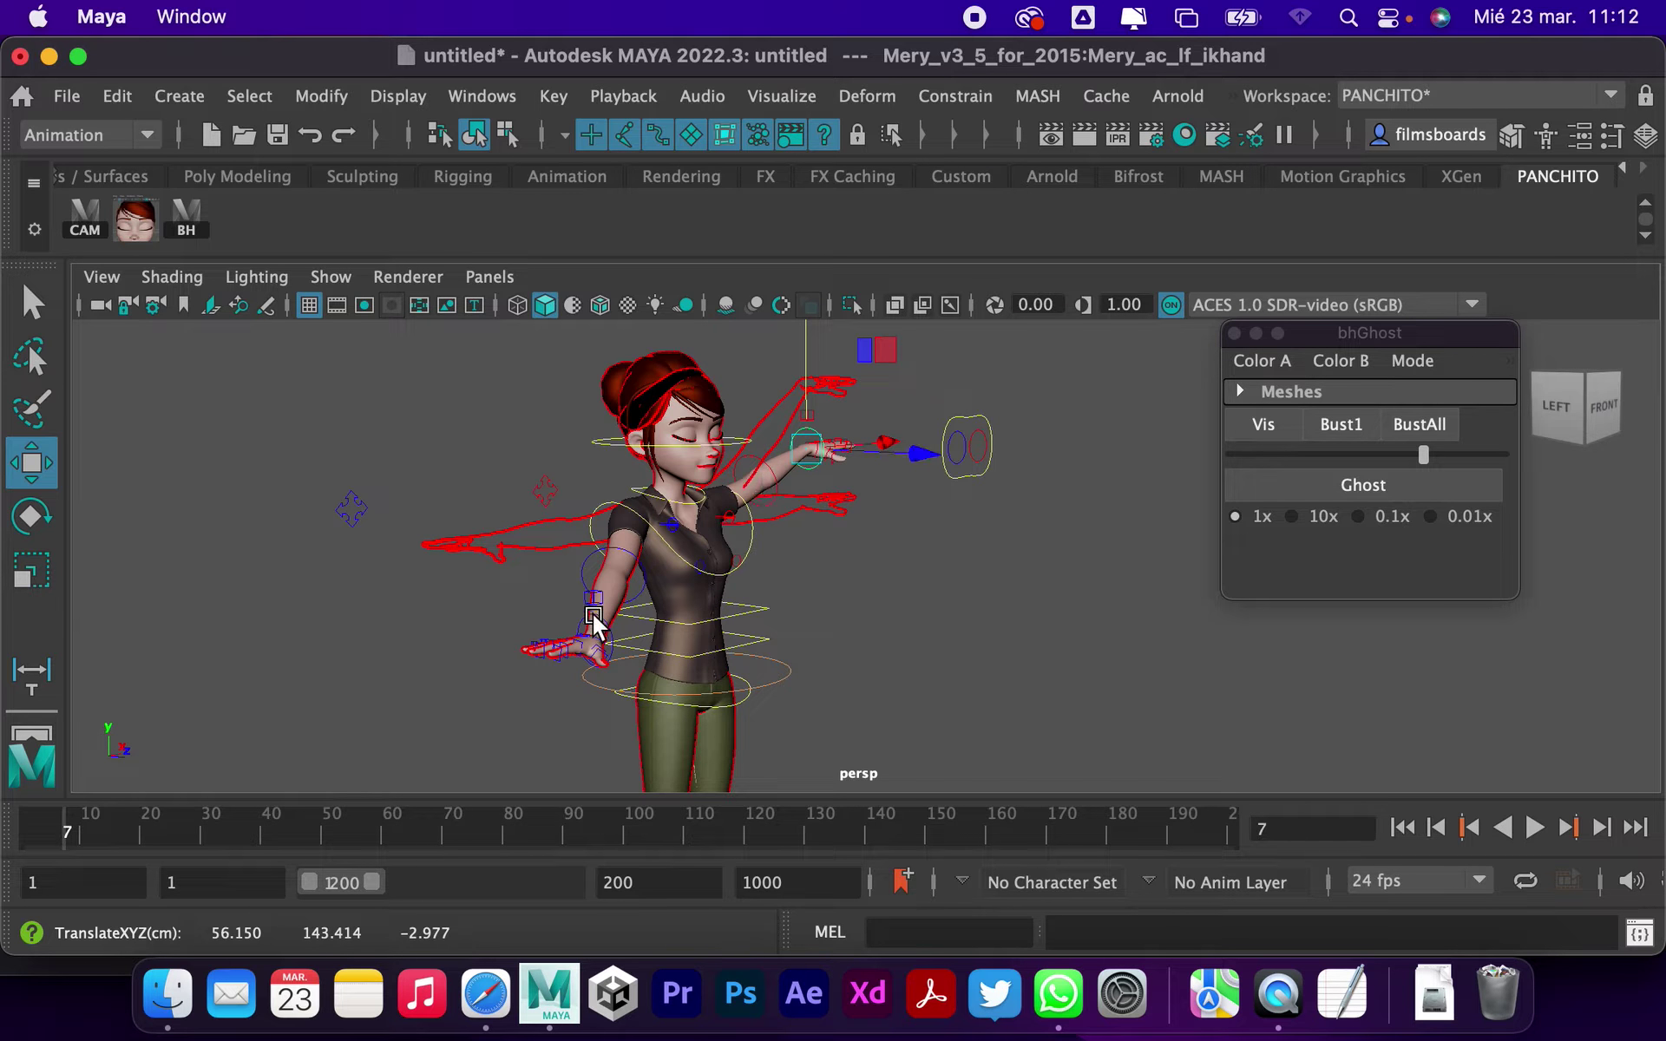
{"action": "left_click", "coordinate": [608, 642]}
{"action": "left_click_drag", "start_coordinate": [603, 650], "coordinate": [536, 605]}
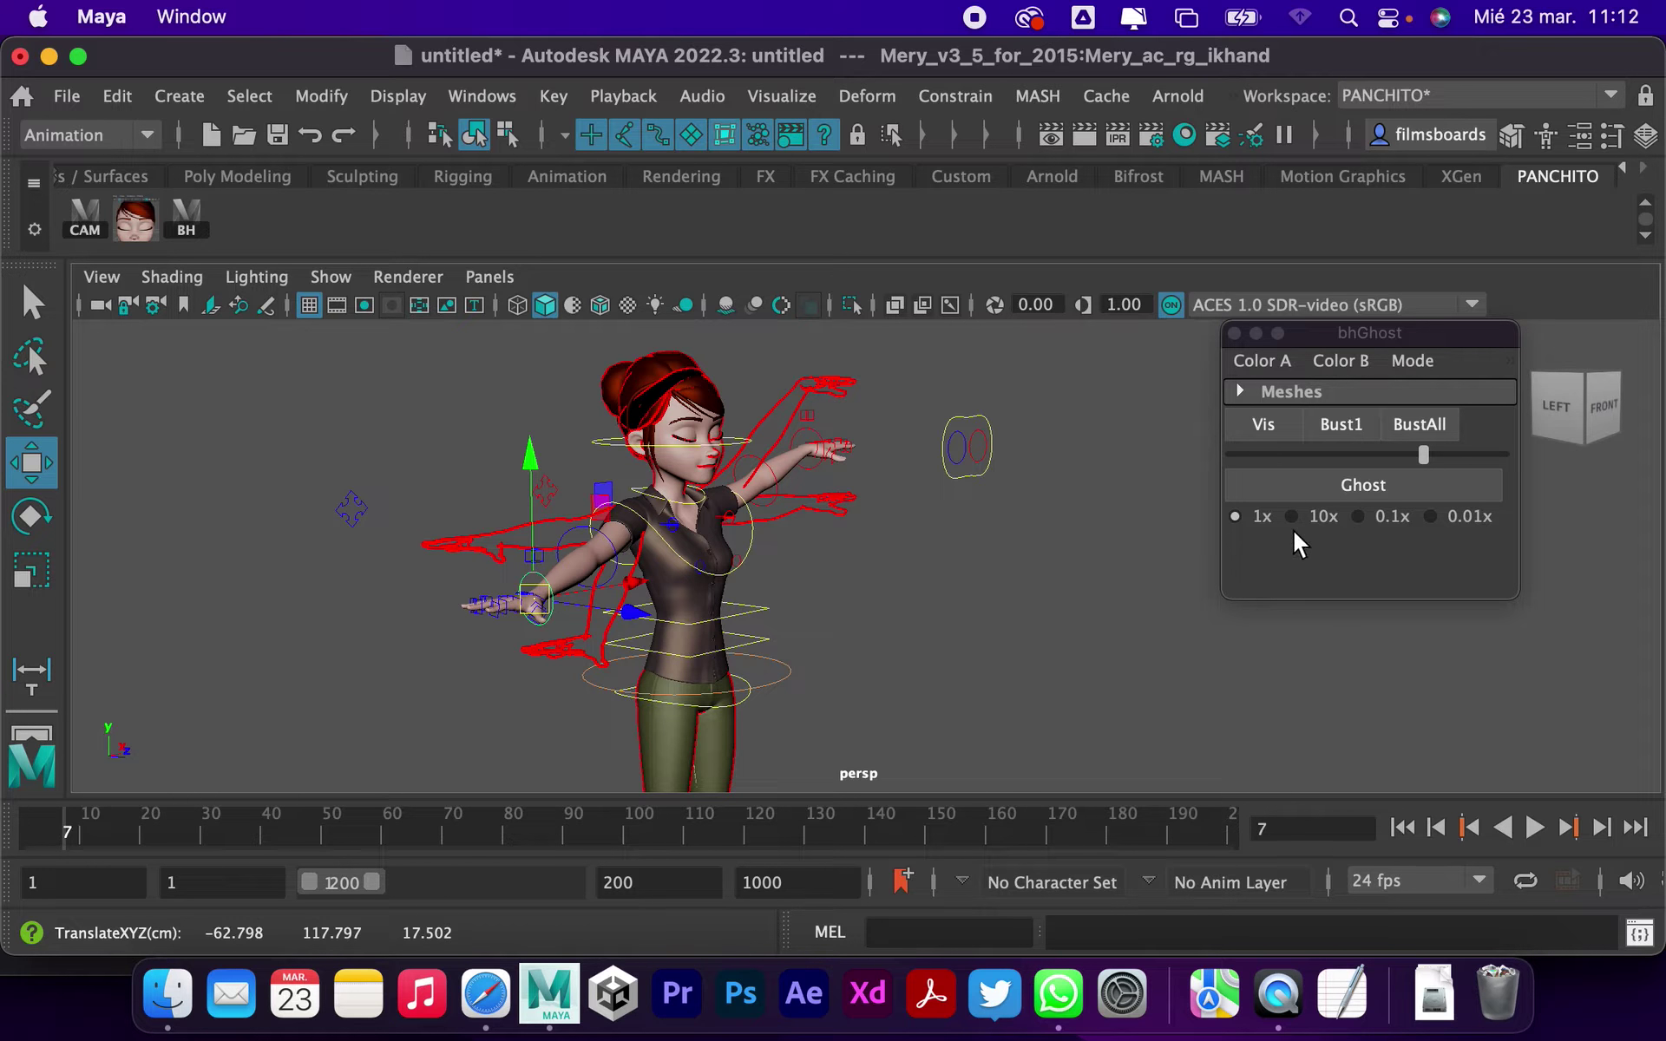
{"action": "left_click", "coordinate": [1302, 488]}
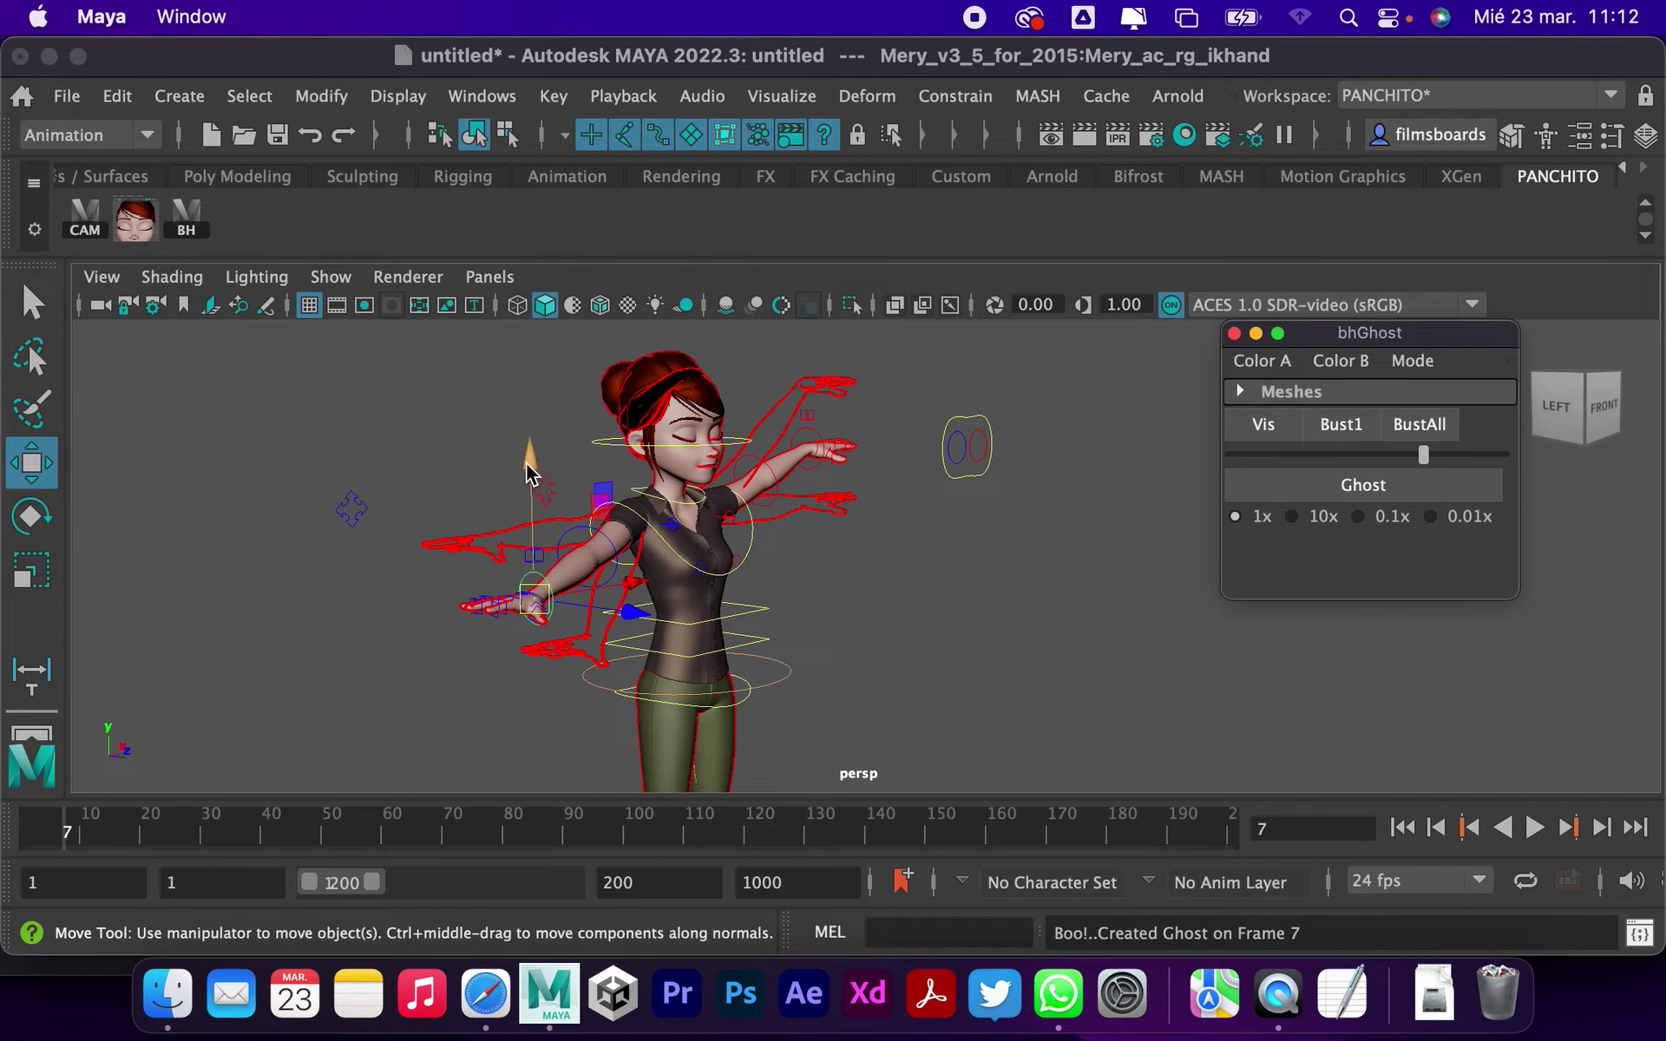
{"action": "left_click_drag", "start_coordinate": [531, 473], "coordinate": [526, 413]}
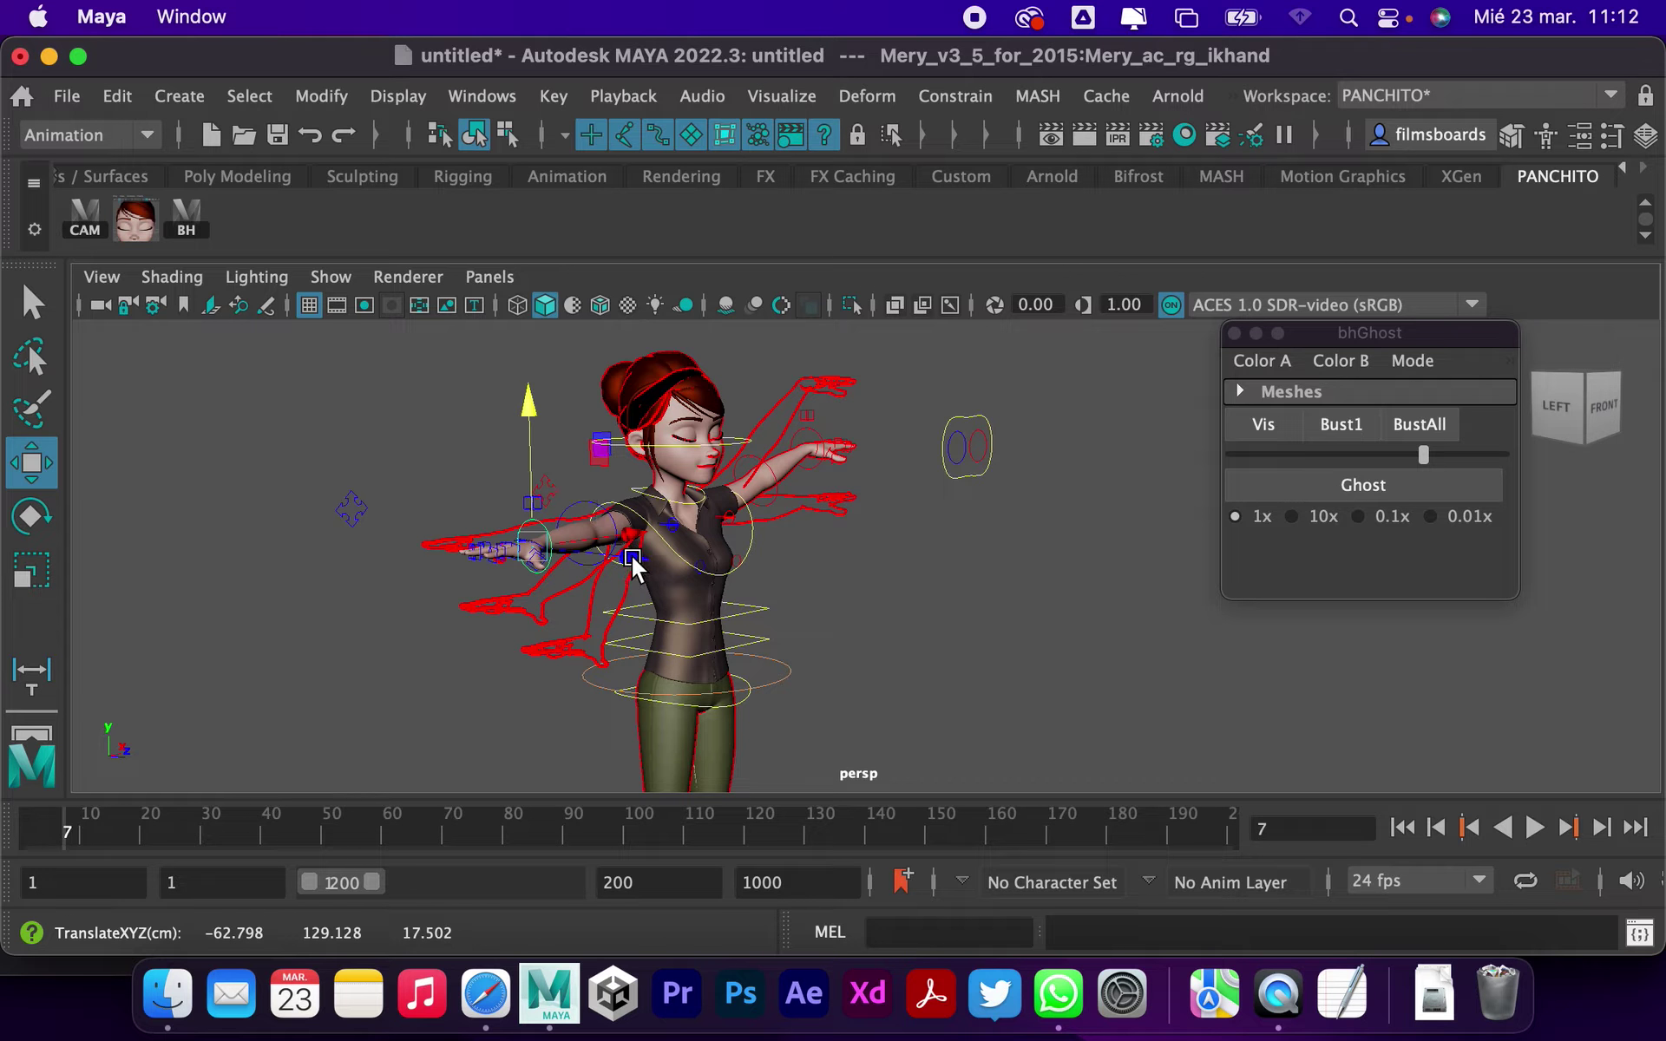
{"action": "left_click_drag", "start_coordinate": [631, 556], "coordinate": [597, 548]}
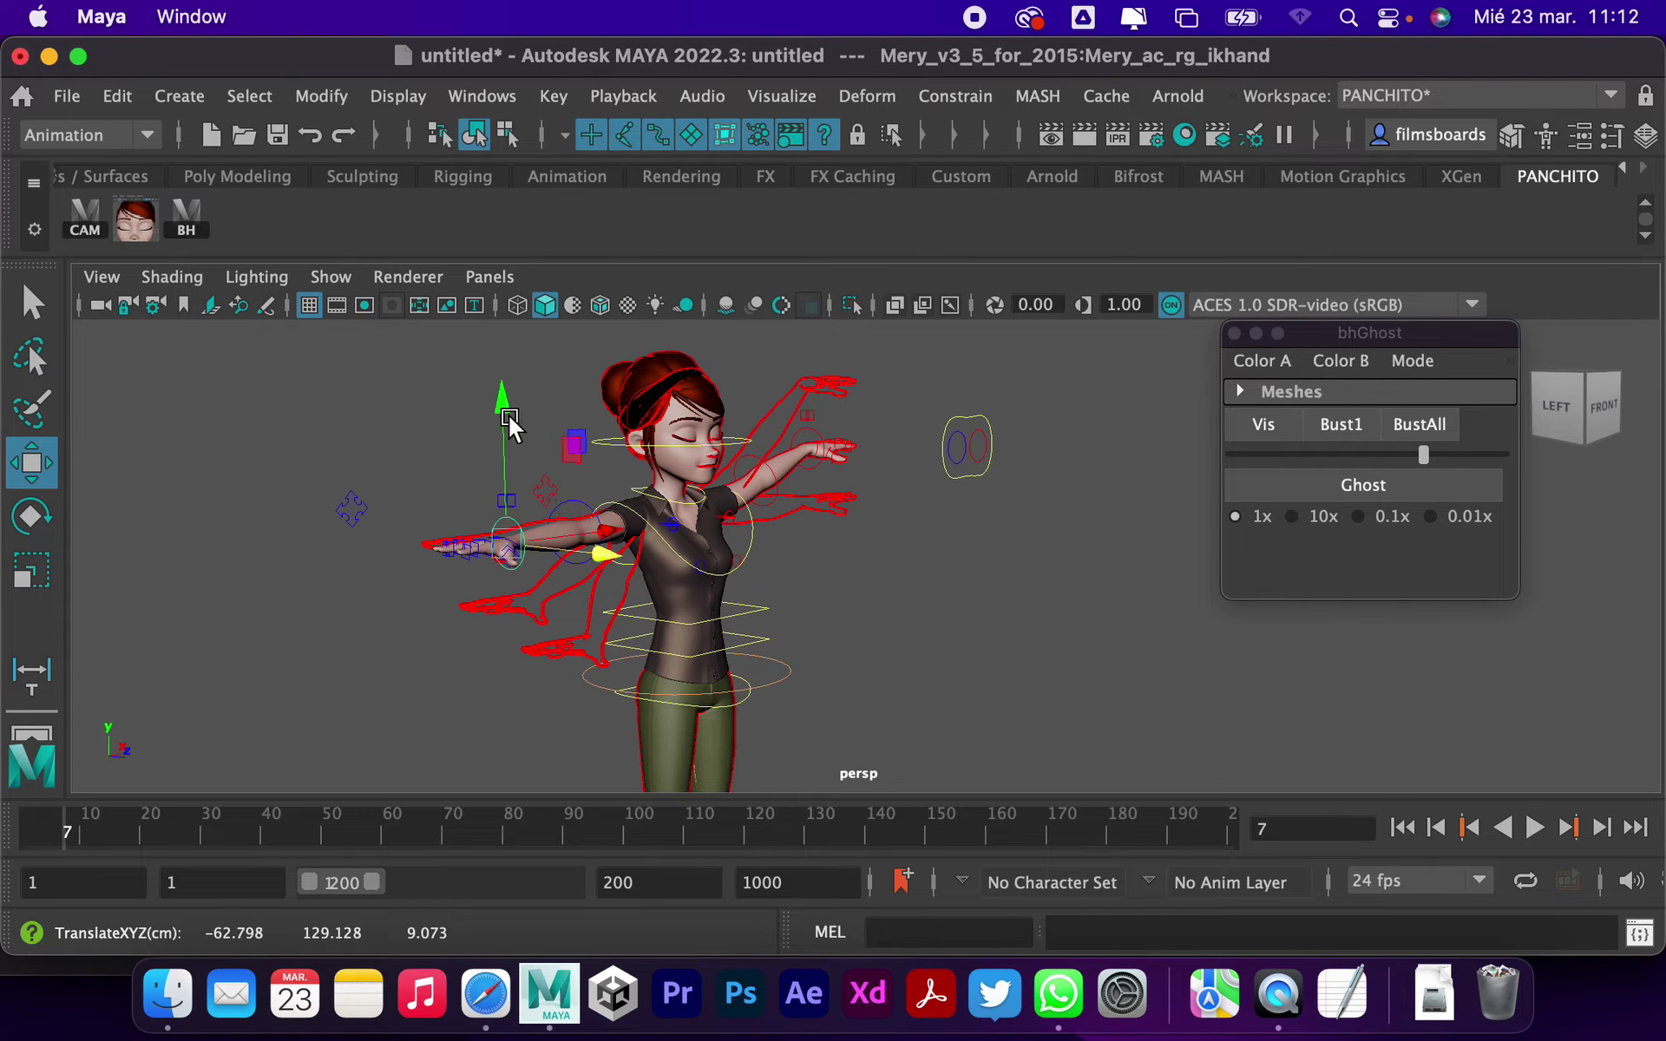
{"action": "left_click", "coordinate": [513, 441]}
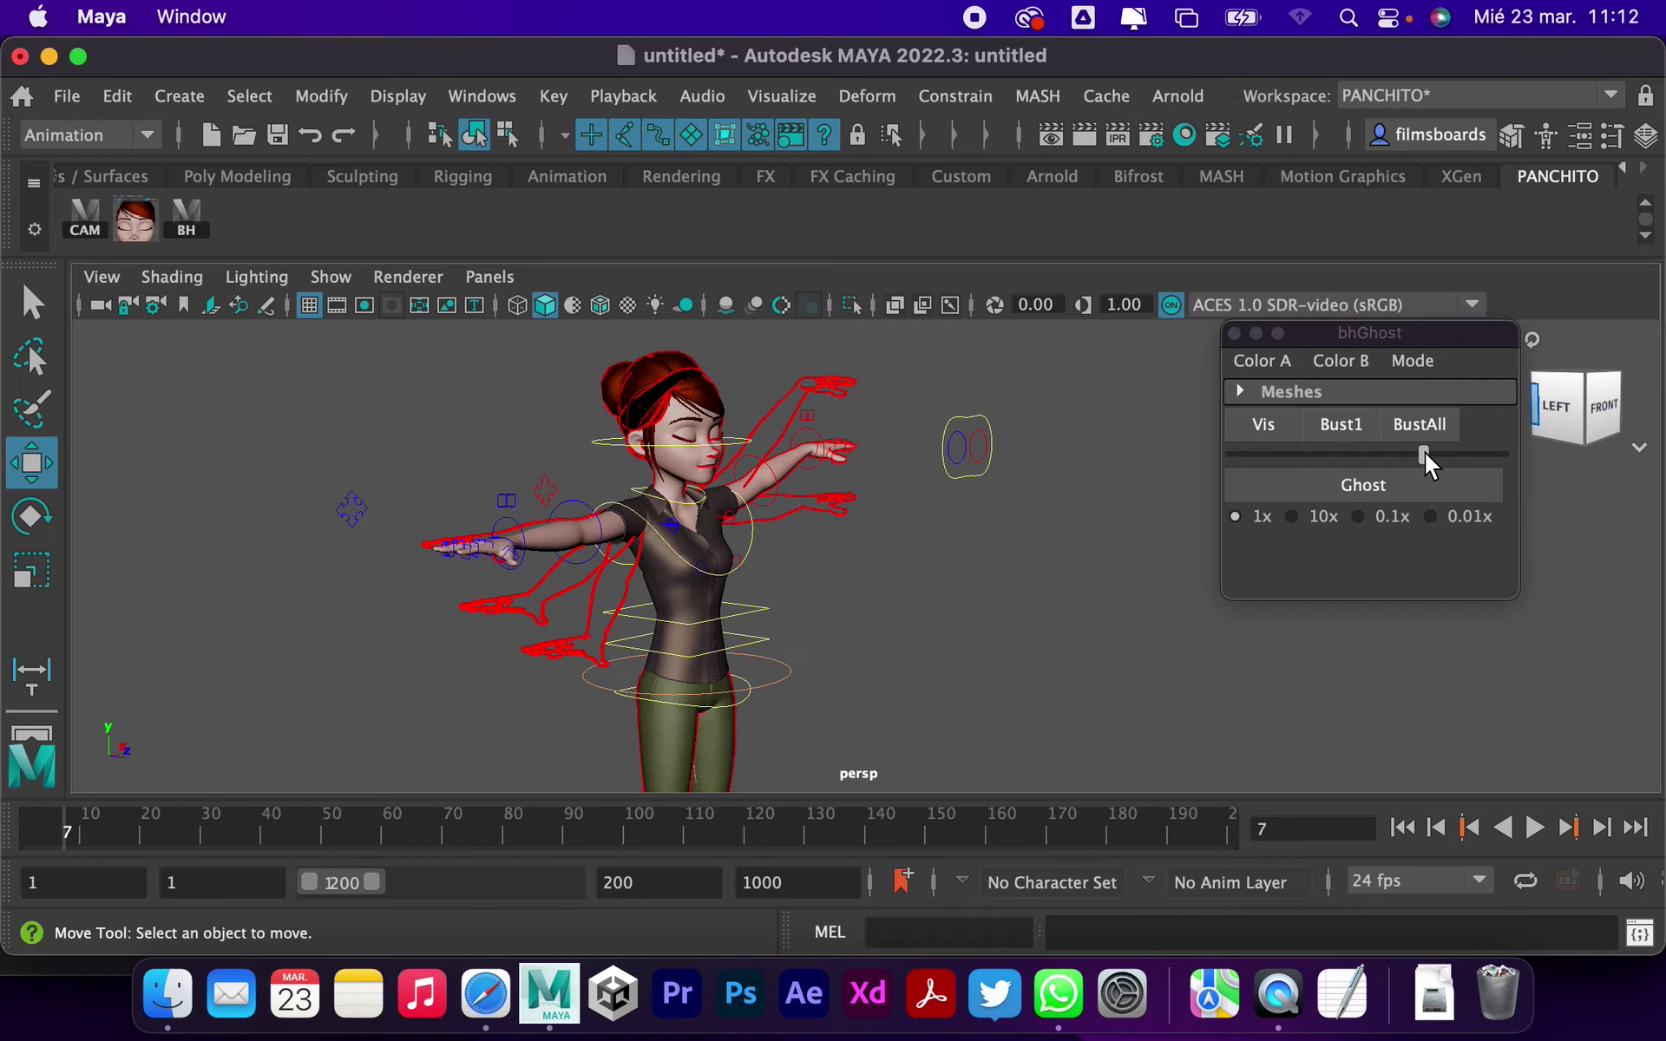
Step: Lower the bhGhost slider so the red arm ghost outlines around Mery fade
{"action": "mouse_move", "coordinate": [1424, 455]}
{"action": "left_mouse_down"}
{"action": "mouse_move", "coordinate": [1358, 455]}
{"action": "mouse_move", "coordinate": [1512, 471]}
{"action": "left_mouse_up"}
{"action": "mouse_move", "coordinate": [1391, 473]}
{"action": "left_mouse_down"}
{"action": "mouse_move", "coordinate": [1419, 473]}
{"action": "mouse_move", "coordinate": [1337, 458]}
{"action": "mouse_move", "coordinate": [1362, 460]}
{"action": "left_mouse_up"}
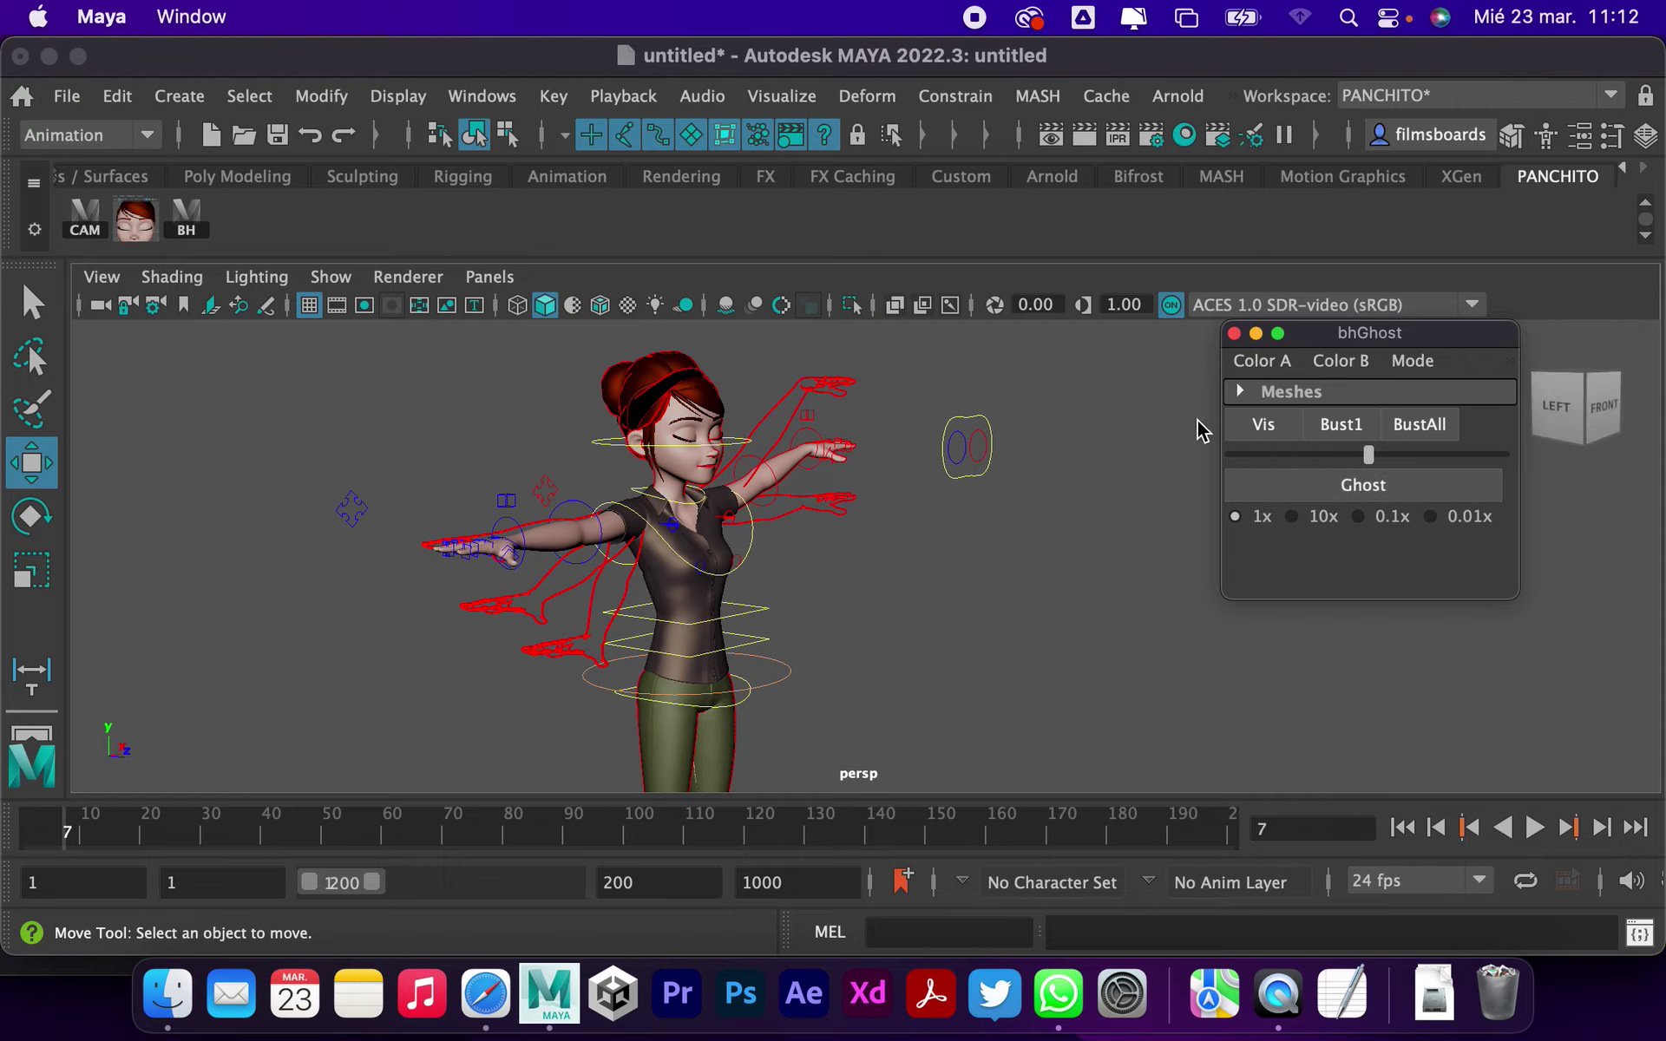
Step: Delete the frame 7 ghost, toggle ghost visibility off and on twice, then remove all ghosts
{"action": "left_click", "coordinate": [1351, 432]}
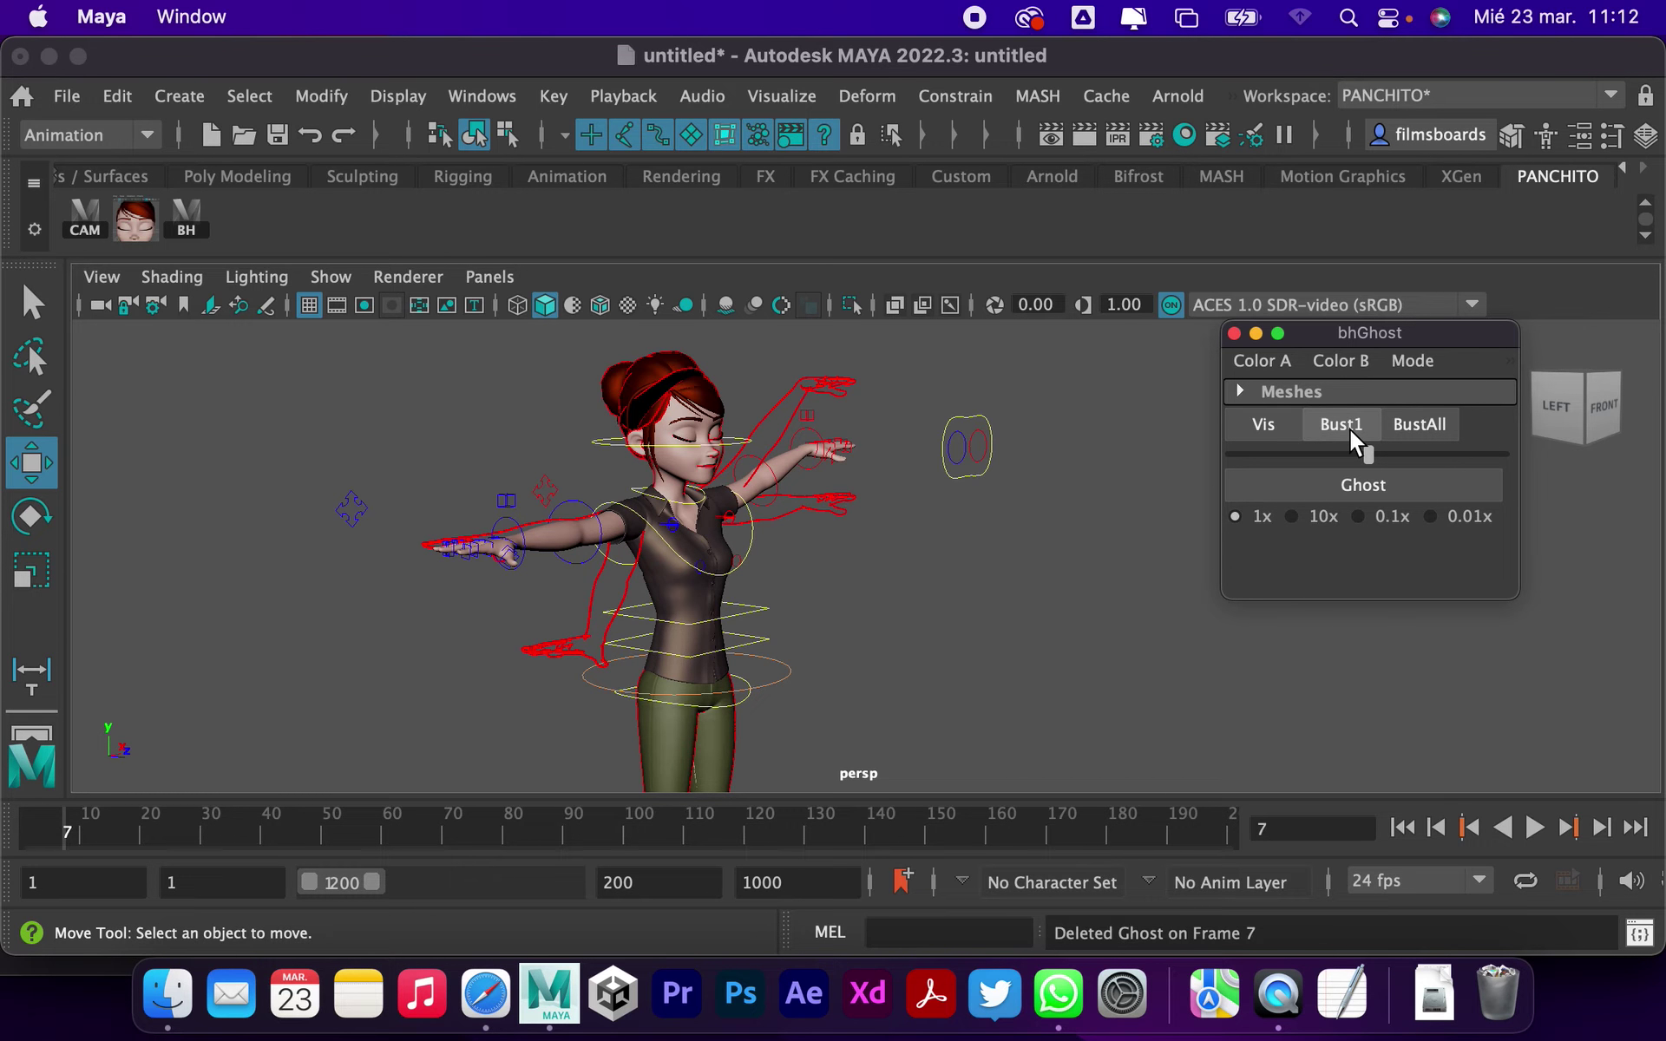
{"action": "left_click", "coordinate": [1281, 427]}
{"action": "left_click", "coordinate": [1281, 427]}
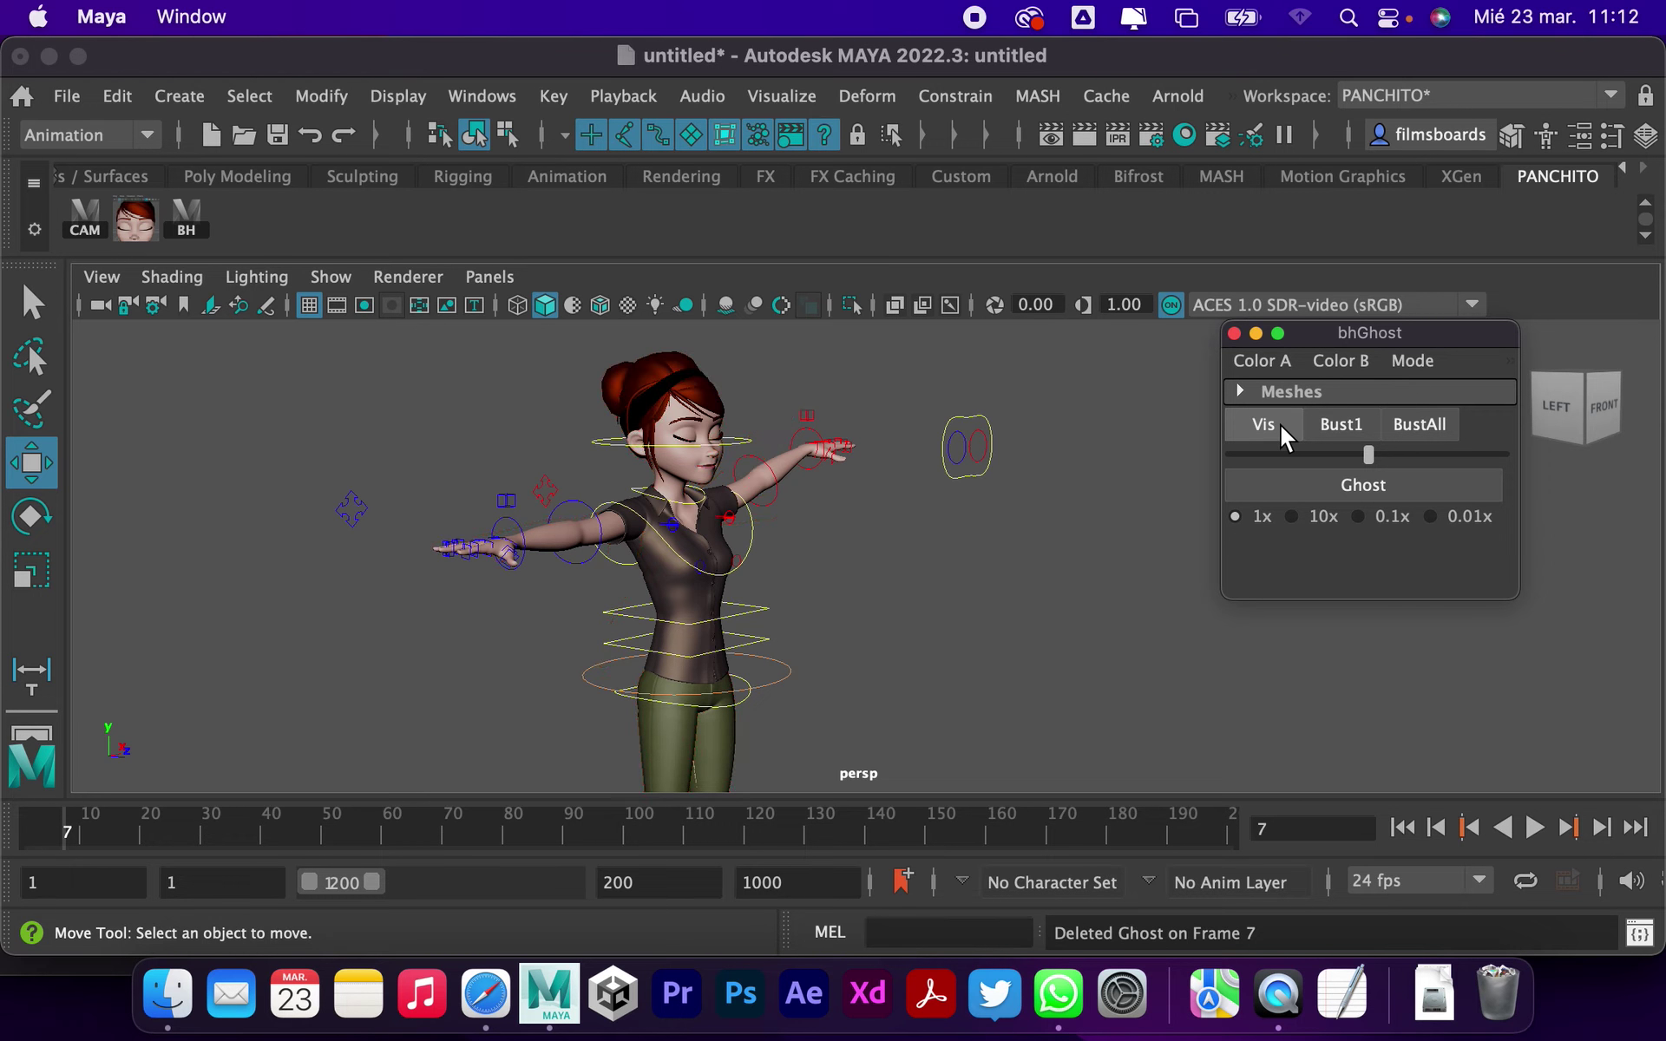
{"action": "left_click", "coordinate": [1282, 427]}
{"action": "left_click", "coordinate": [1282, 427]}
{"action": "left_click", "coordinate": [1424, 427]}
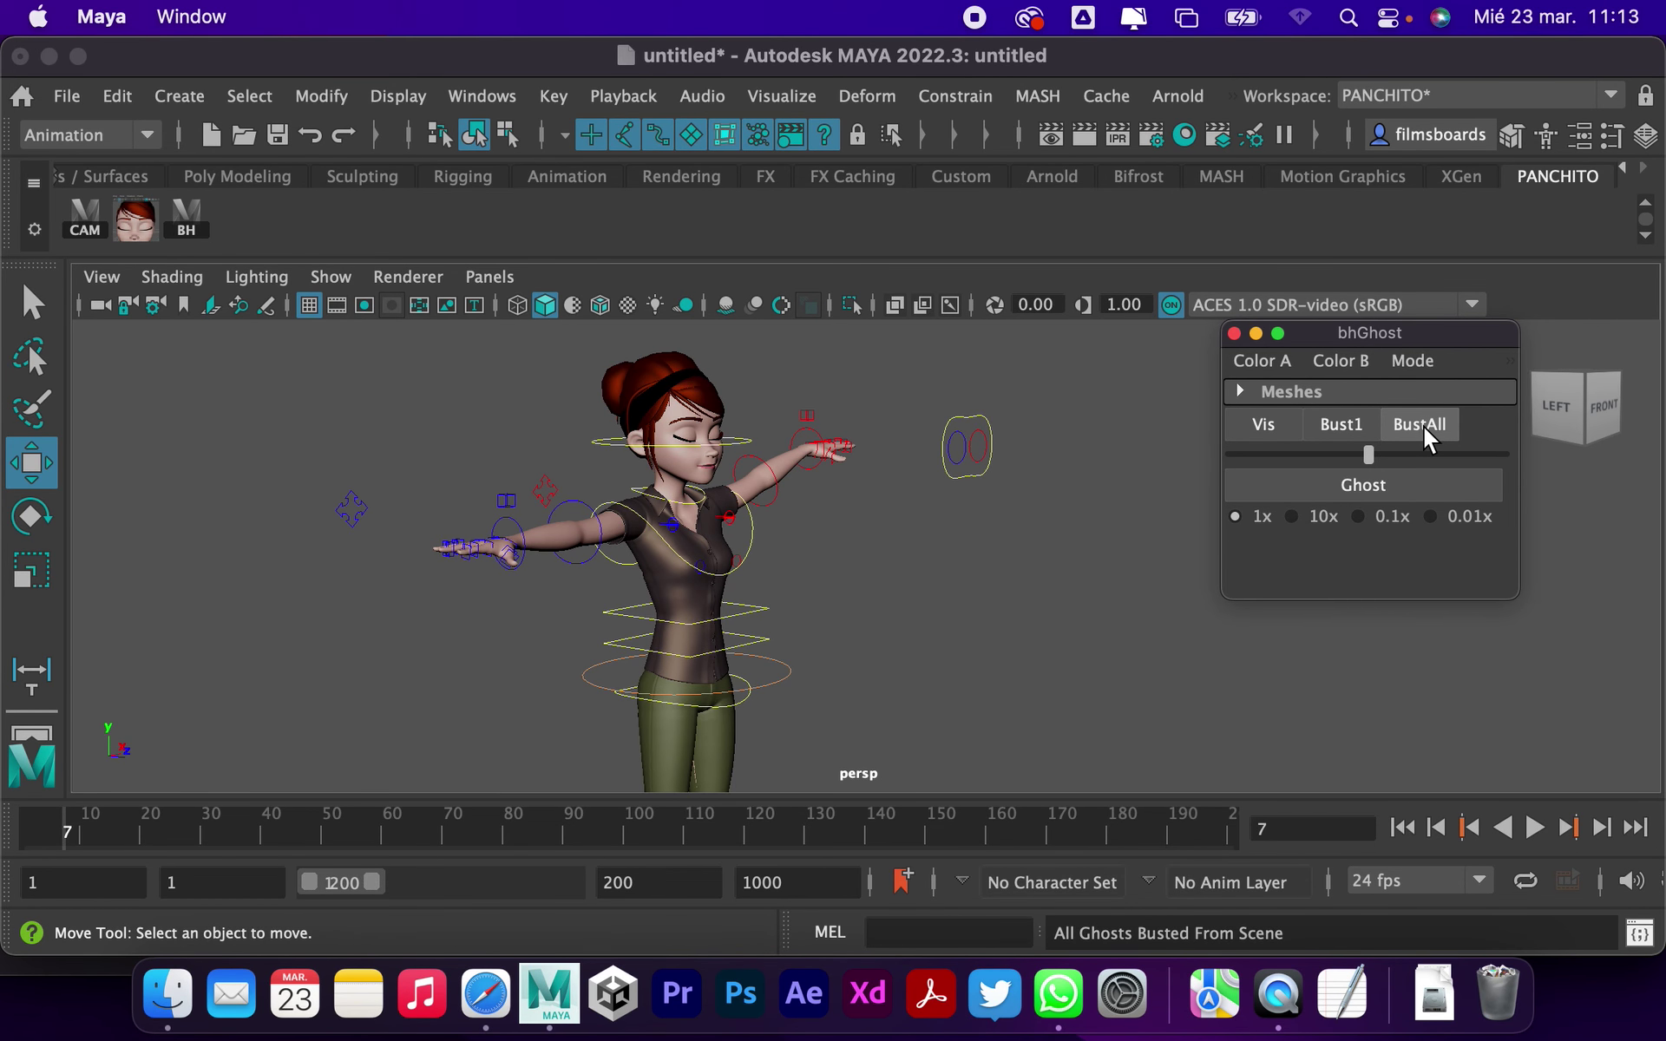